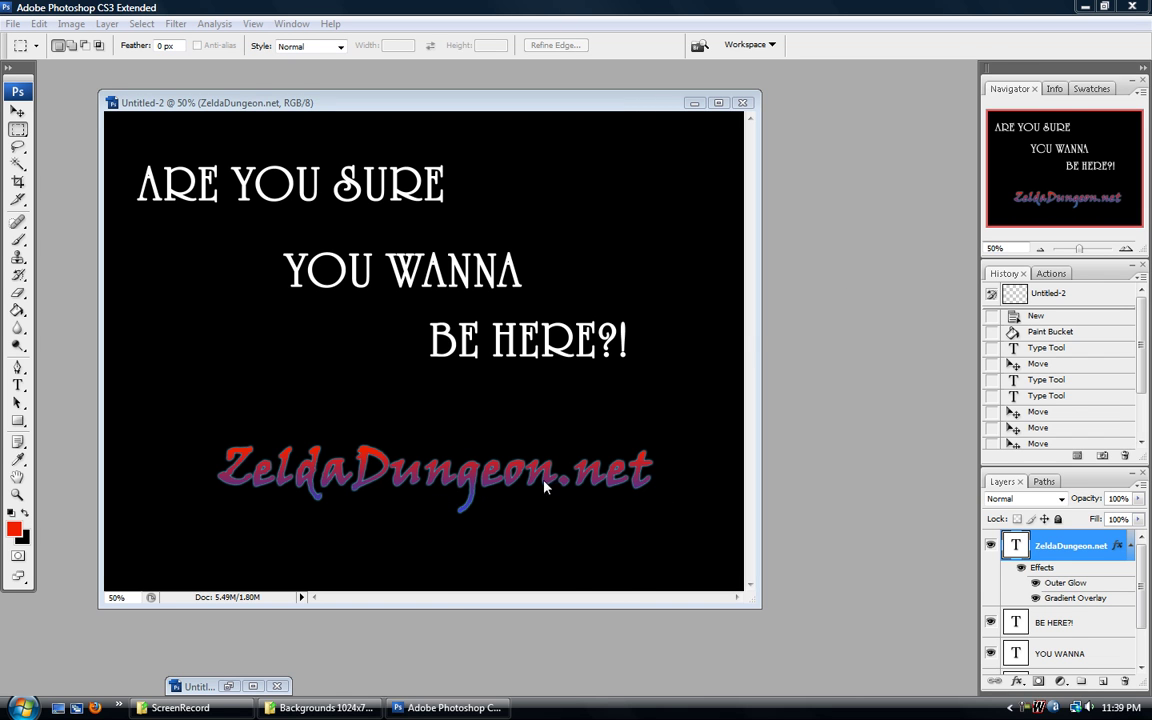
- Minimize the Untitled-2 text document and restore the Untitled-1 space beach document
{"action": "left_click", "coordinate": [694, 103]}
{"action": "left_click", "coordinate": [228, 687]}
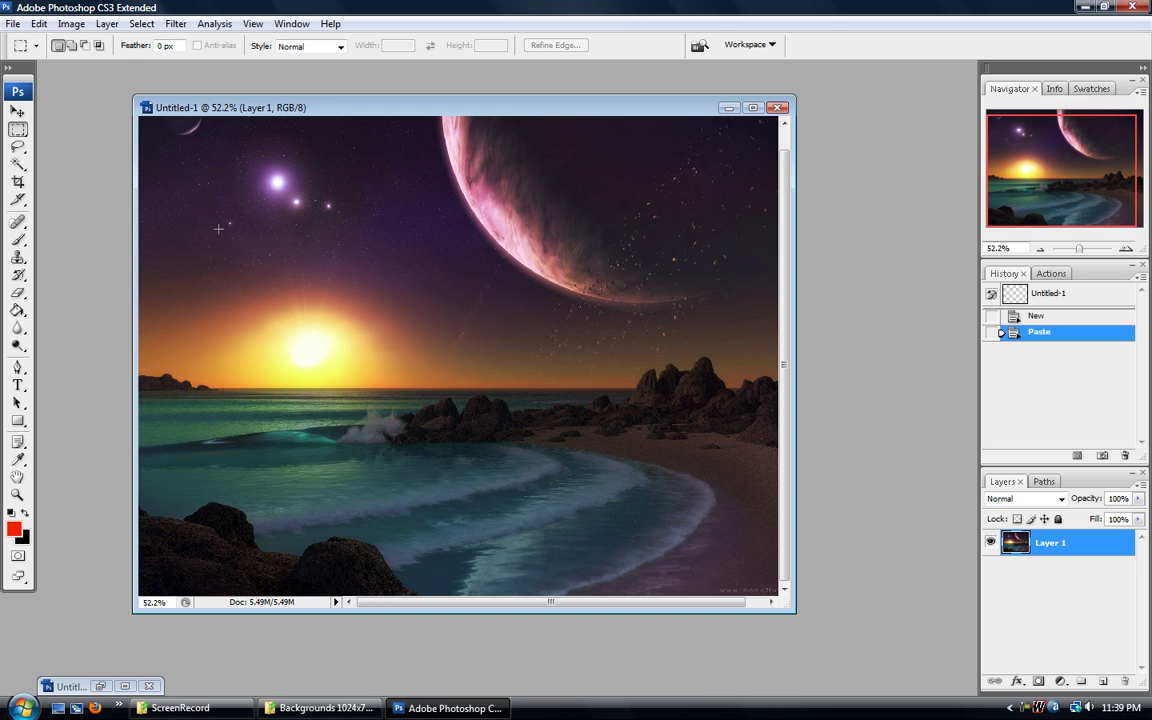
{"action": "left_click_drag", "start_coordinate": [371, 357], "coordinate": [449, 438]}
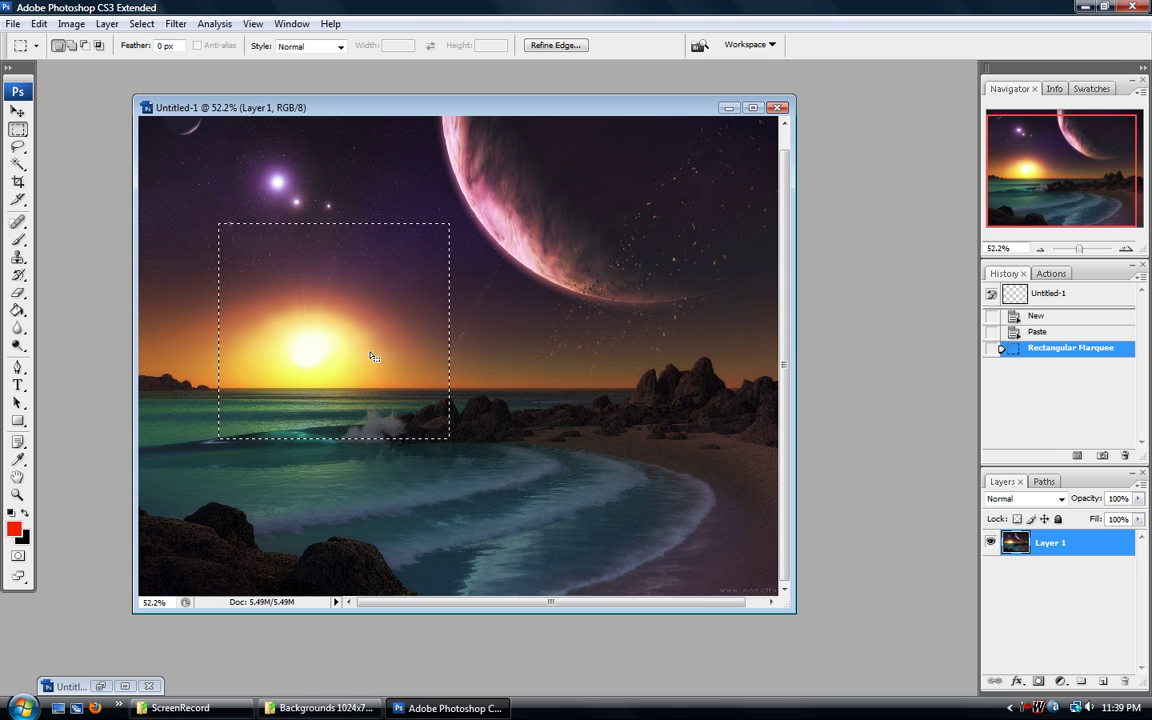
{"action": "left_click_drag", "start_coordinate": [323, 333], "coordinate": [360, 317]}
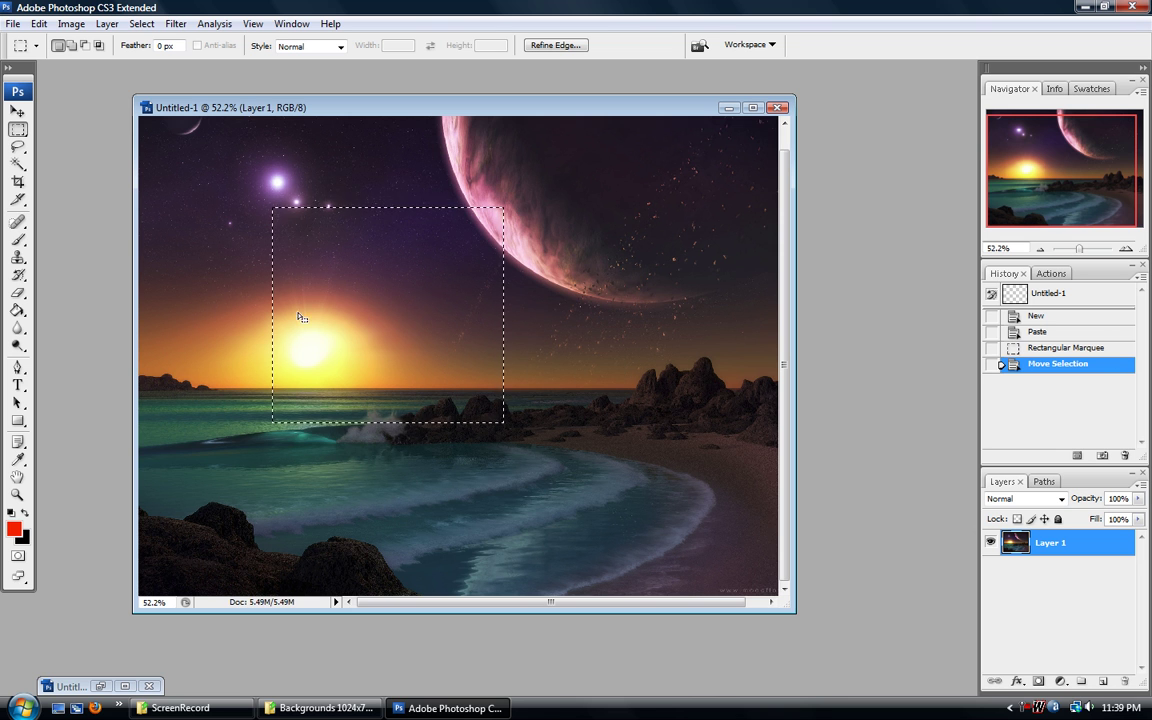
{"action": "left_click", "coordinate": [218, 302]}
{"action": "left_click_drag", "start_coordinate": [345, 386], "coordinate": [378, 419]}
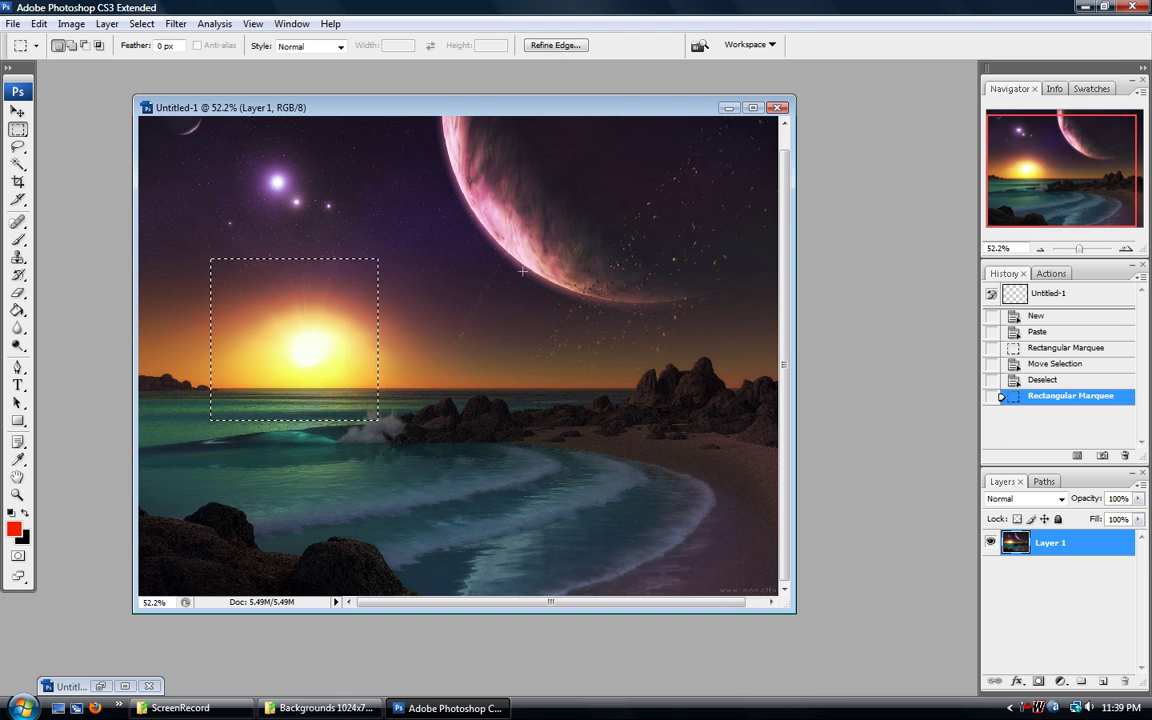
{"action": "left_click_drag", "start_coordinate": [527, 273], "coordinate": [489, 323]}
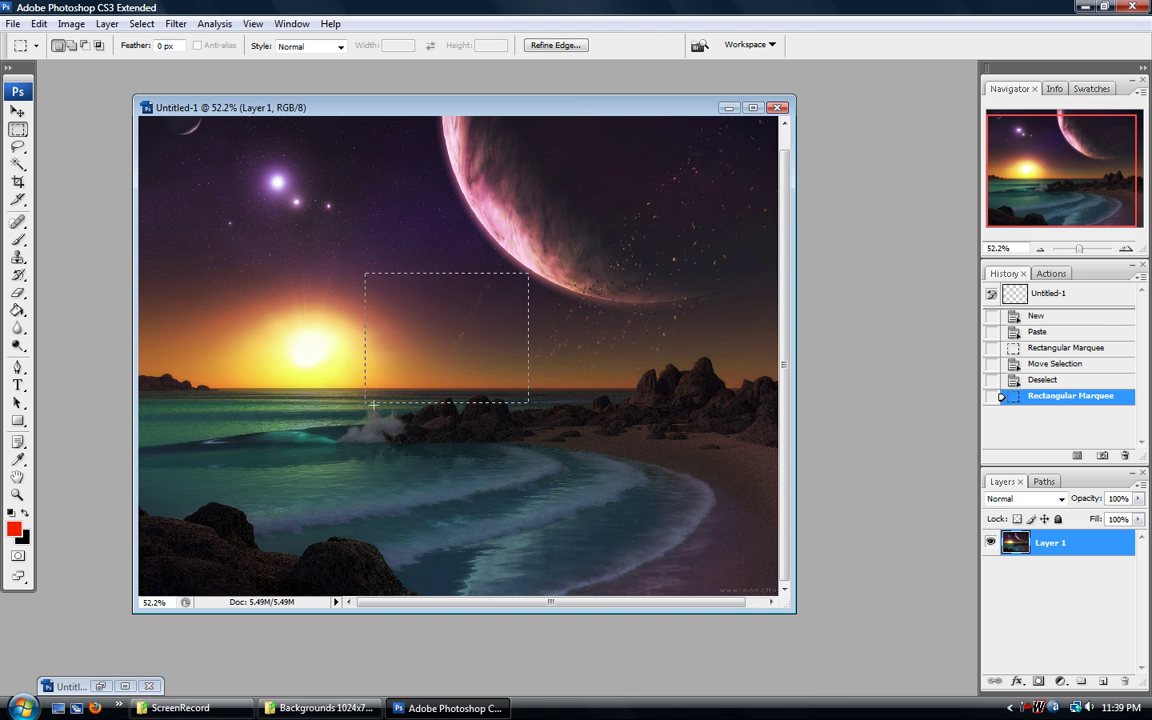
{"action": "left_click_drag", "start_coordinate": [612, 187], "coordinate": [620, 234]}
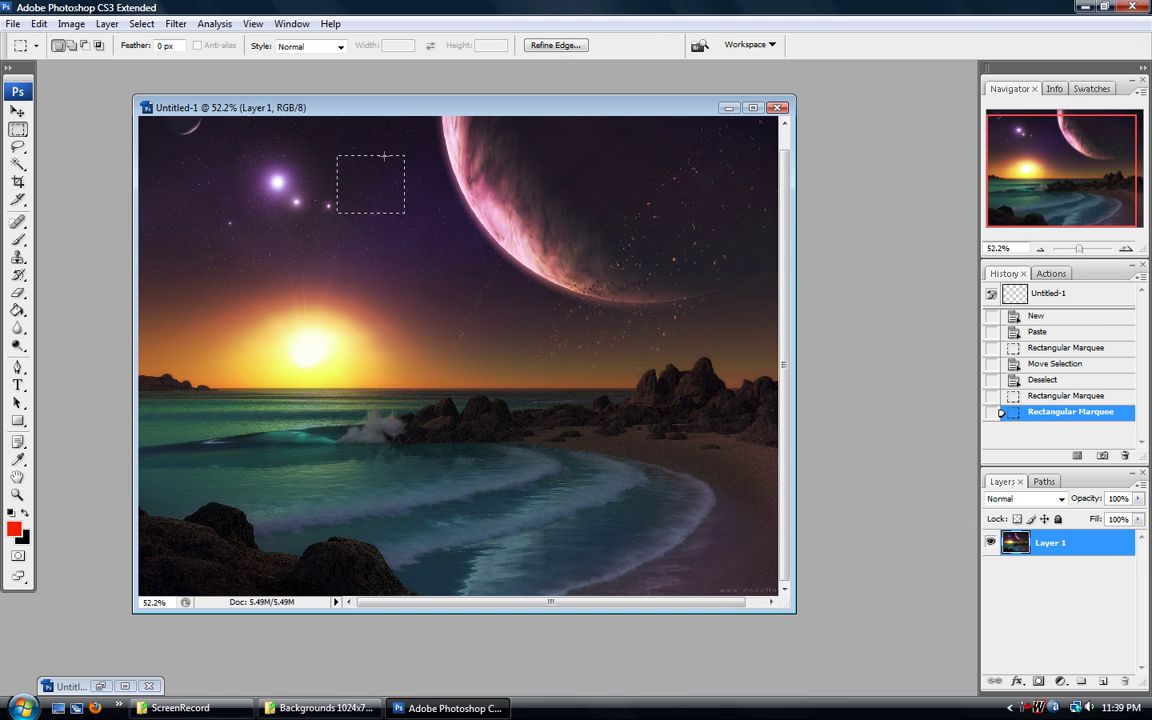
{"action": "left_click_drag", "start_coordinate": [330, 162], "coordinate": [434, 163]}
{"action": "left_click_drag", "start_coordinate": [654, 366], "coordinate": [620, 390]}
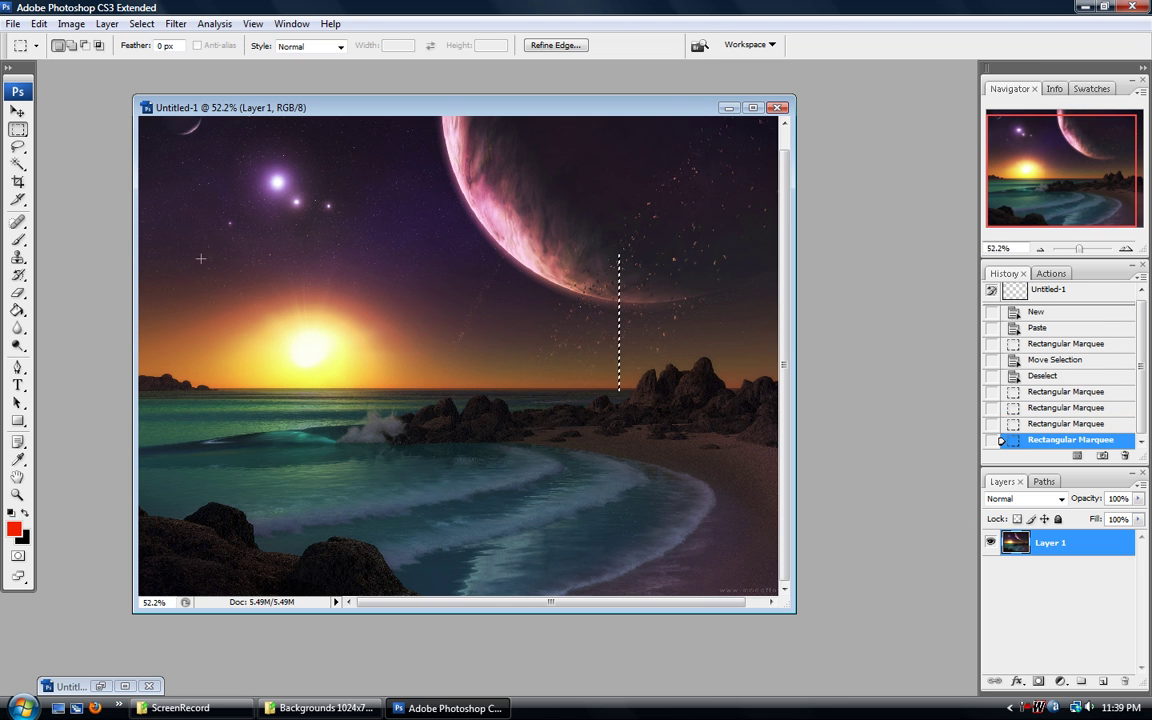
{"action": "key", "text": "ctrl+d"}
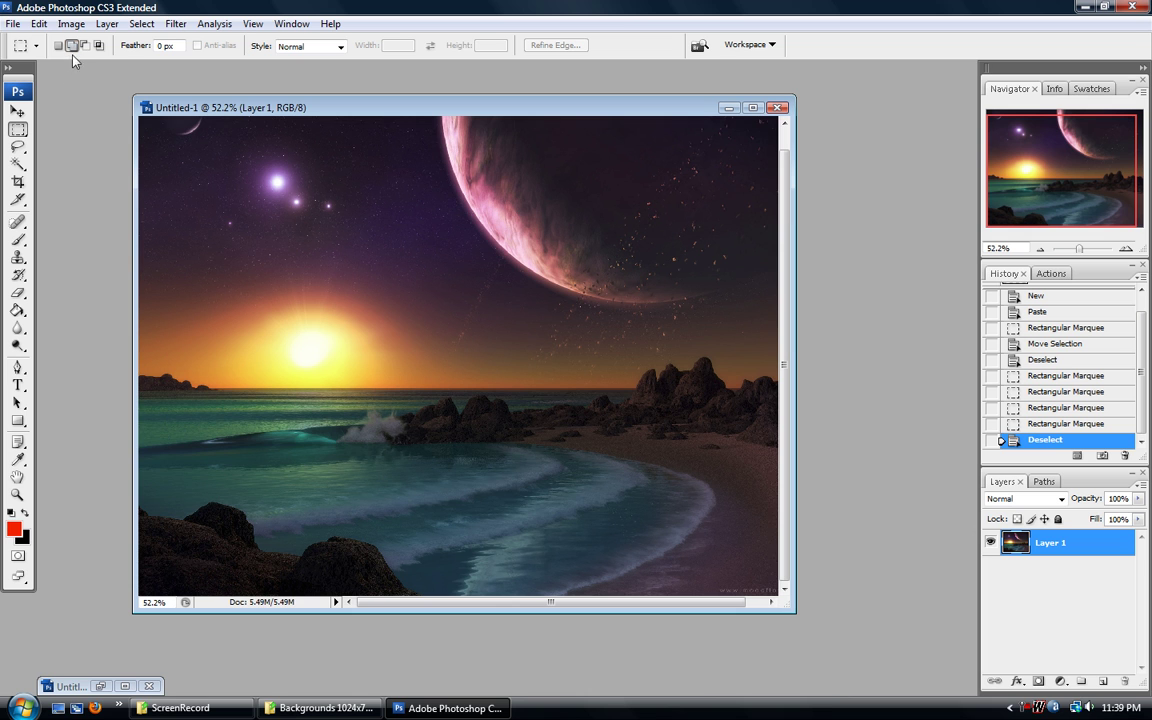
- Combine rectangles over the upper-left sky, the rocks and near the sun into one selection
{"action": "left_click_drag", "start_coordinate": [398, 284], "coordinate": [435, 325]}
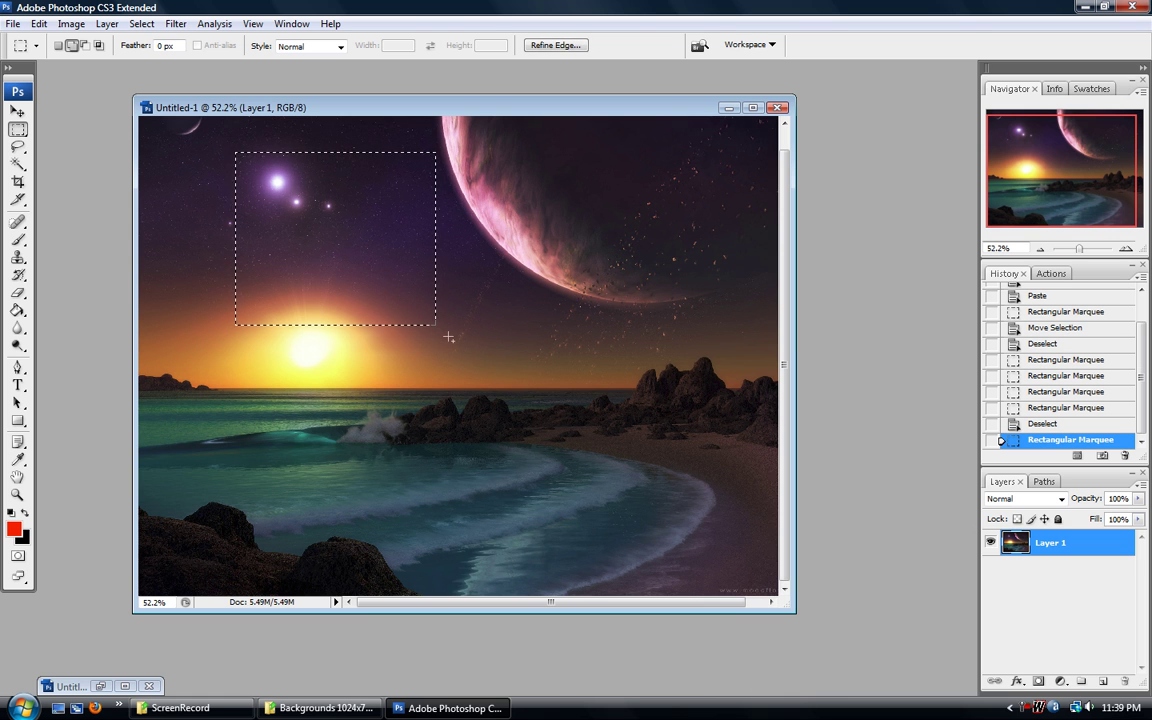
{"action": "left_click_drag", "start_coordinate": [565, 458], "coordinate": [364, 276]}
{"action": "left_click_drag", "start_coordinate": [275, 419], "coordinate": [347, 370]}
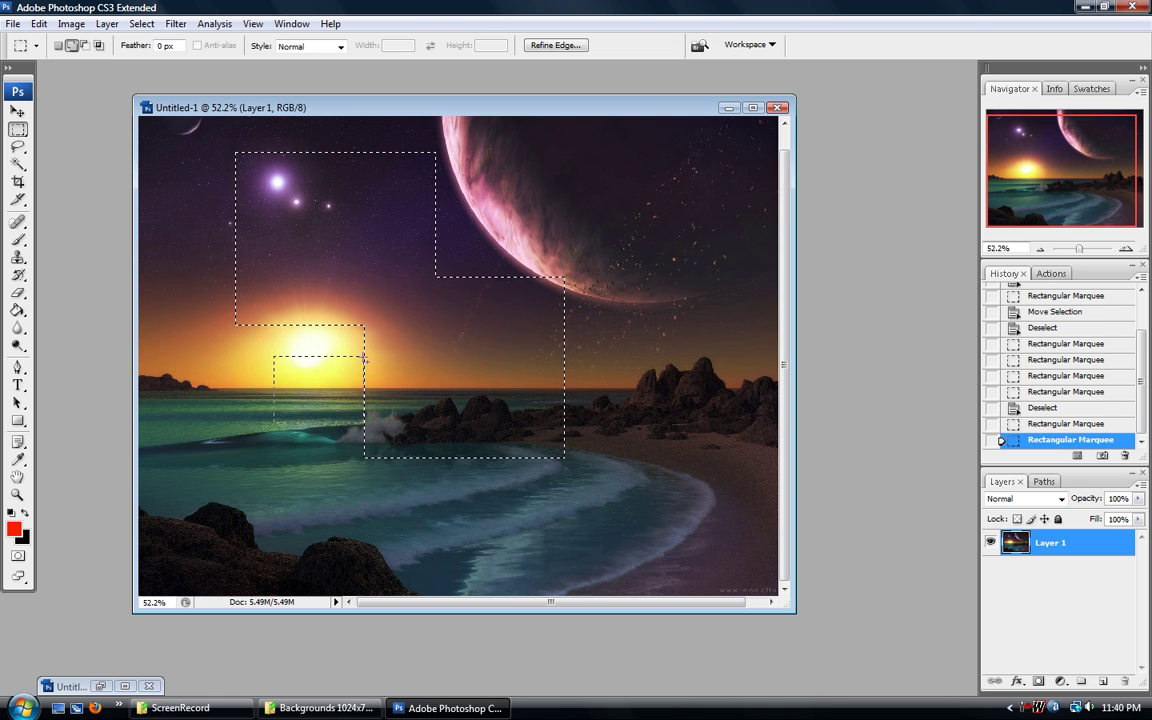
{"action": "left_click_drag", "start_coordinate": [437, 302], "coordinate": [436, 358]}
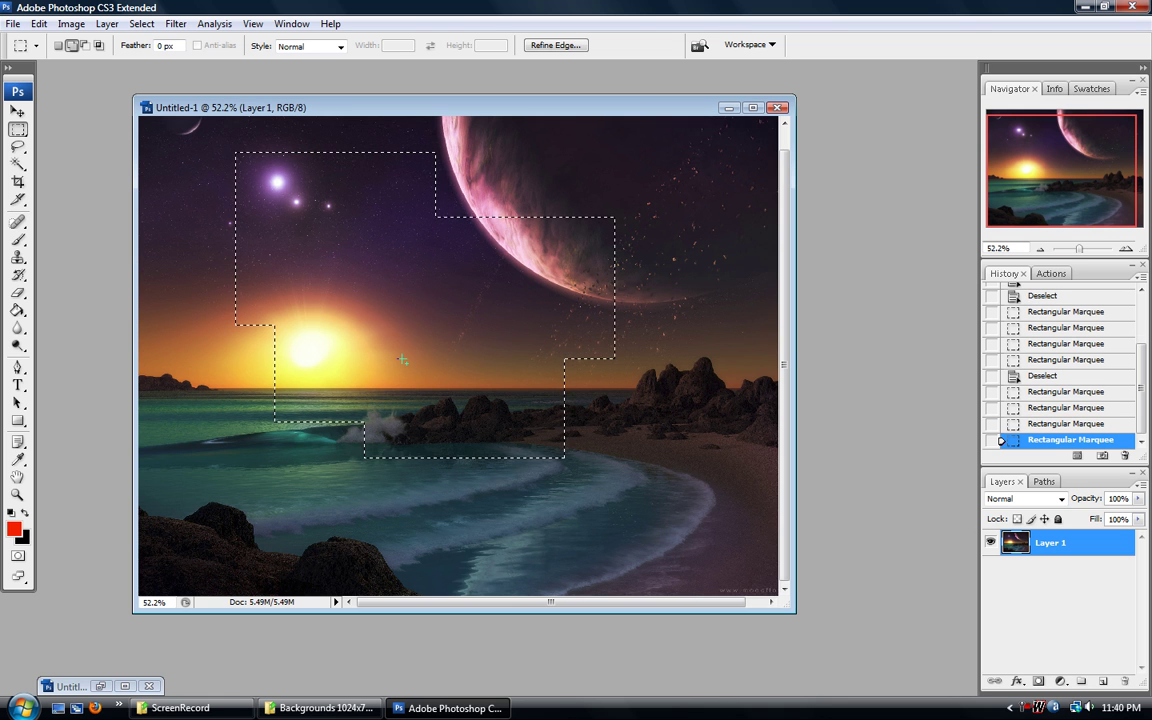
- Subtract the left and upper parts from the rectangle selection
{"action": "left_click", "coordinate": [85, 45]}
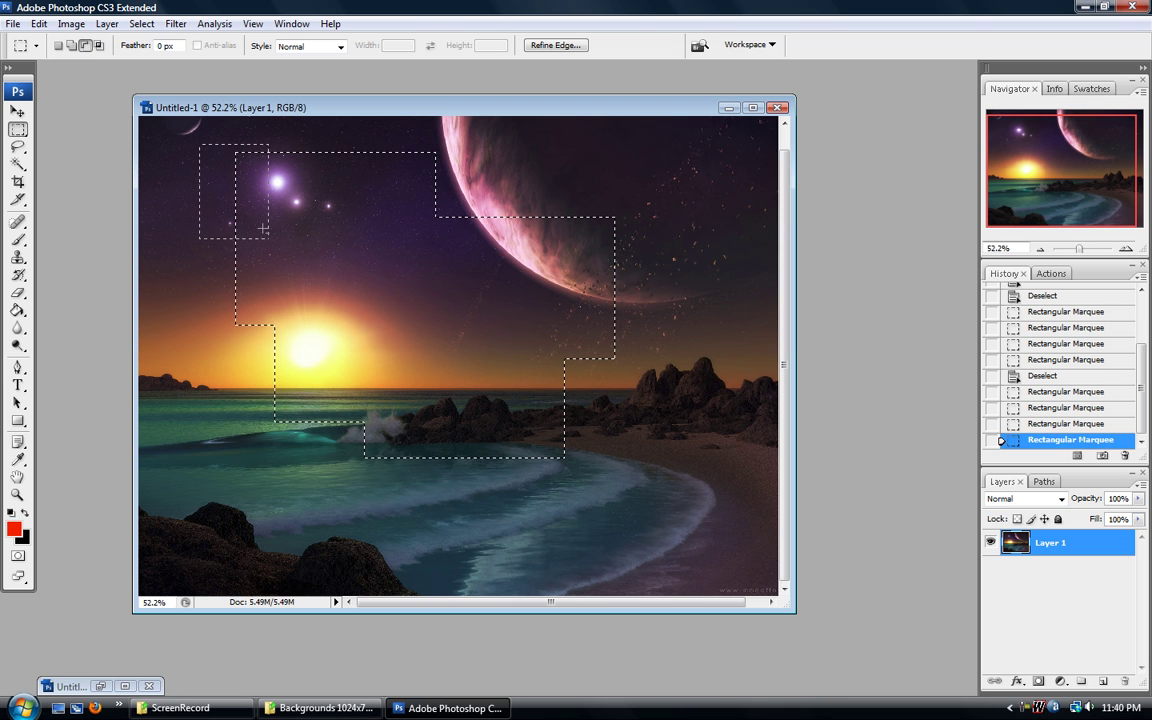
{"action": "left_click_drag", "start_coordinate": [330, 476], "coordinate": [330, 476]}
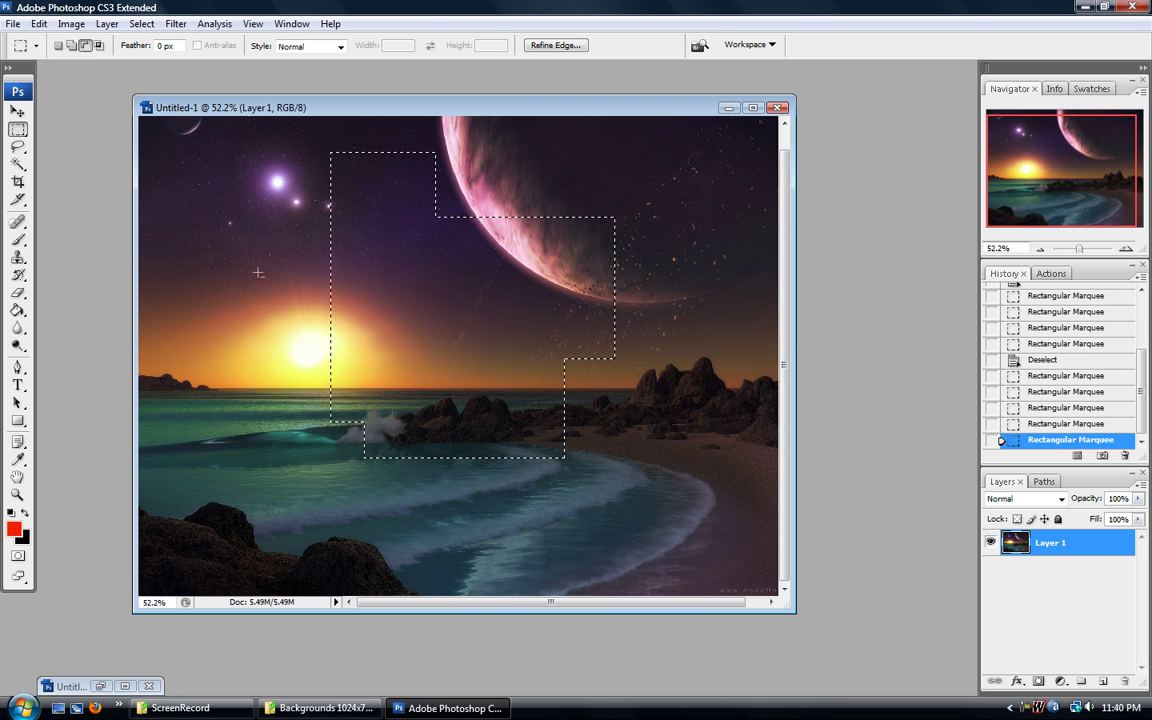
{"action": "left_click_drag", "start_coordinate": [275, 137], "coordinate": [423, 197]}
{"action": "left_click_drag", "start_coordinate": [547, 212], "coordinate": [549, 213]}
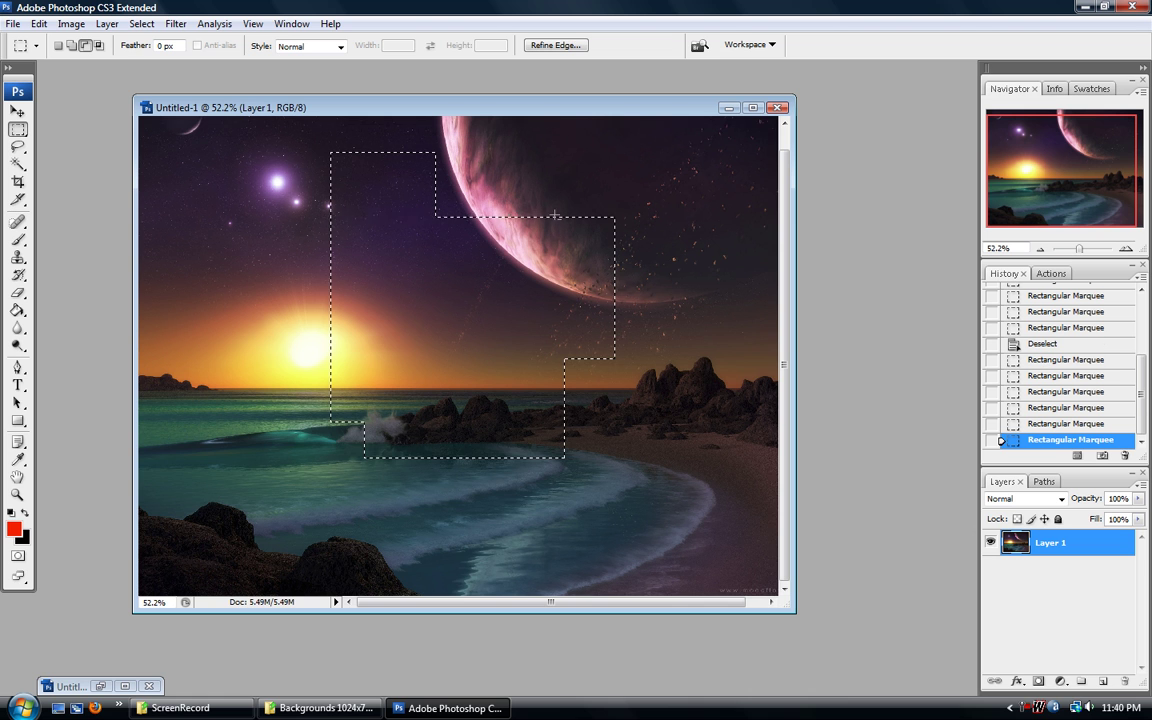
- Intersect with a sky rectangle so only the area right of the sun stays selected
{"action": "left_click", "coordinate": [99, 46]}
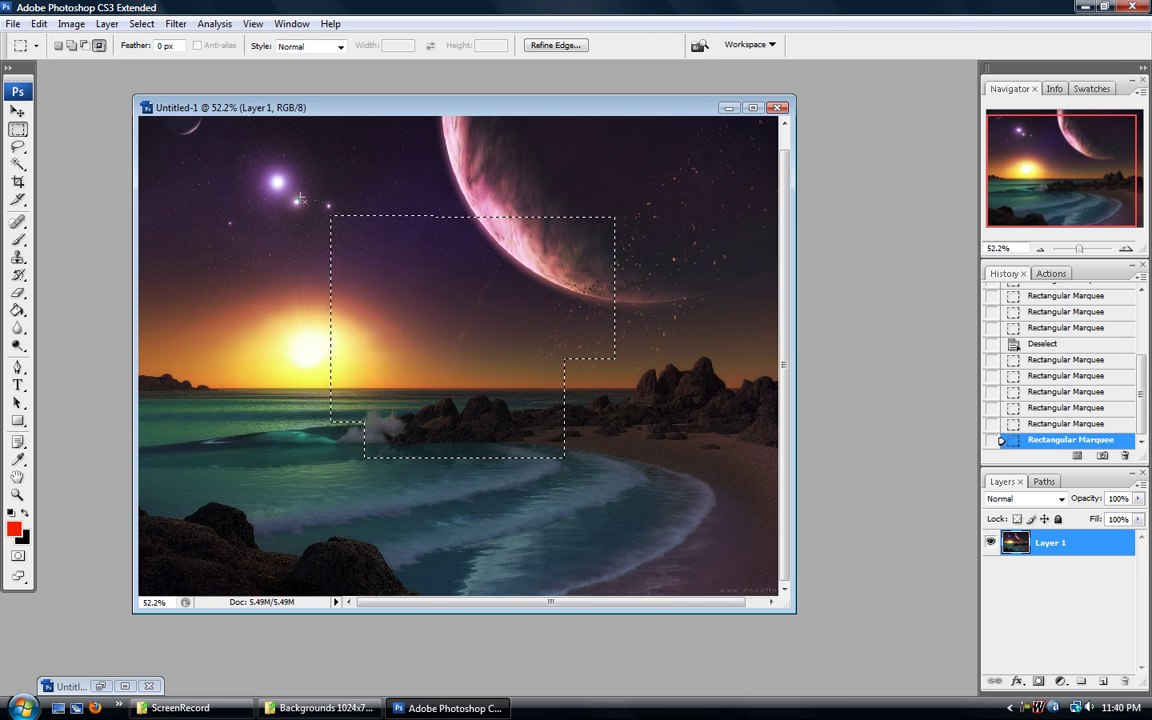
{"action": "left_click_drag", "start_coordinate": [263, 148], "coordinate": [480, 393]}
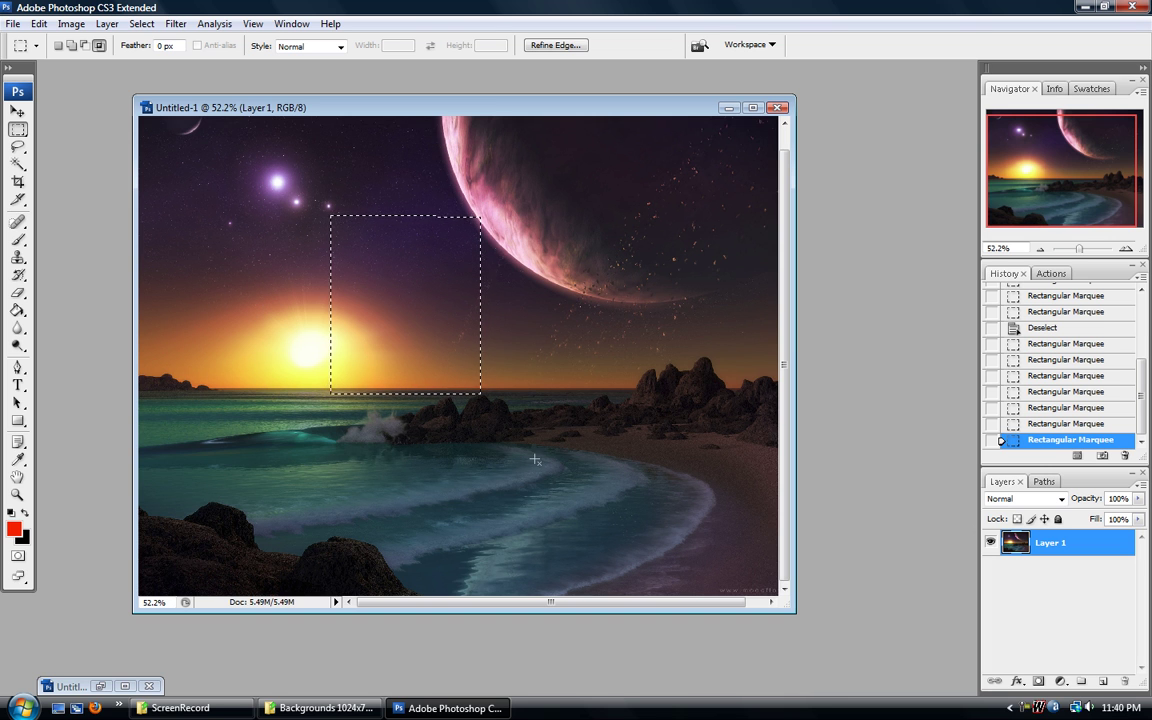
{"action": "left_click_drag", "start_coordinate": [447, 377], "coordinate": [316, 243]}
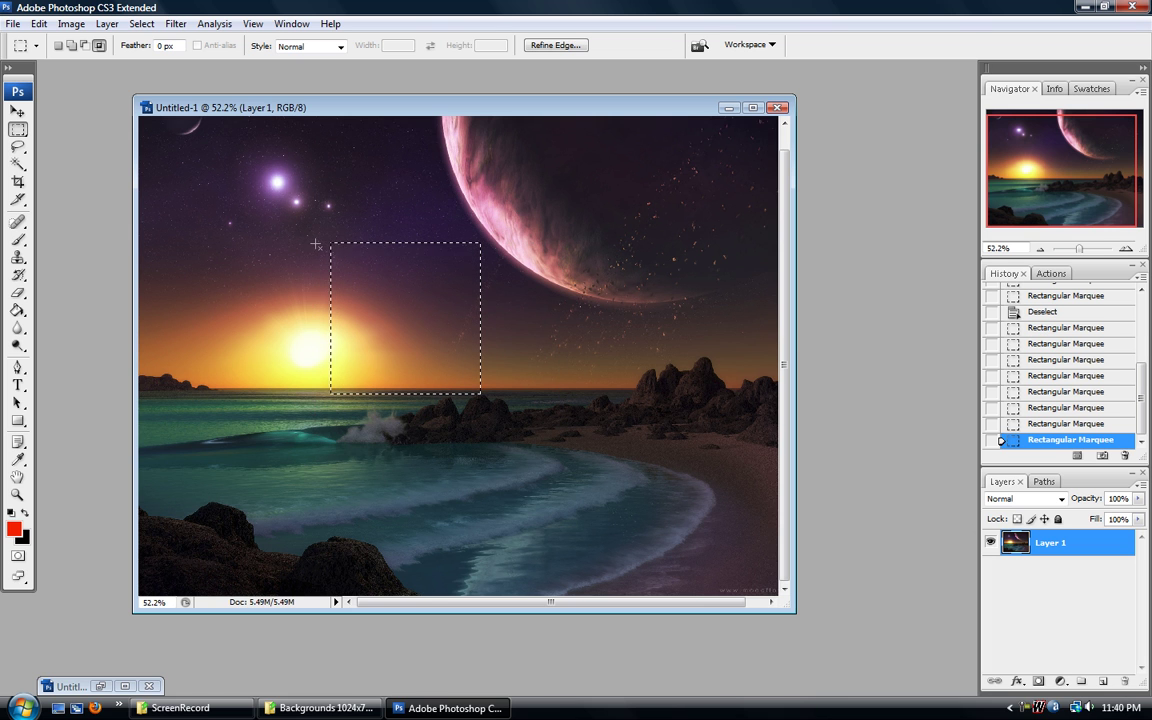
- Return to New selection mode, deselect, then restore the selection from History
{"action": "left_click", "coordinate": [59, 47]}
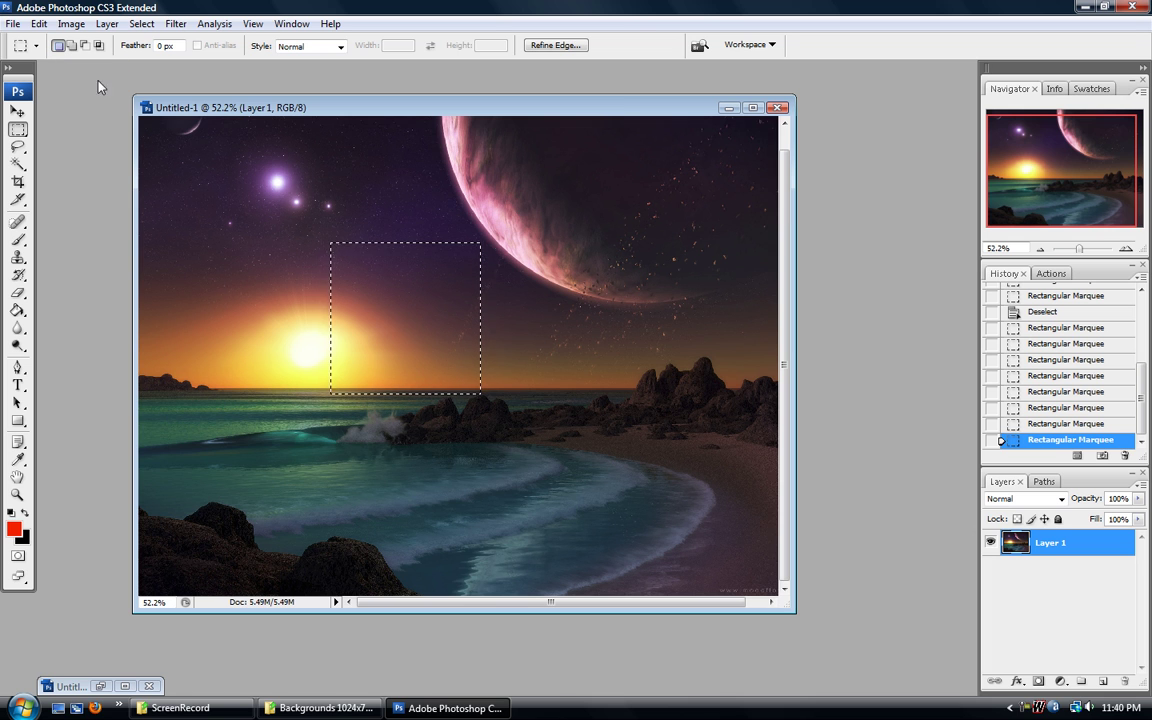
{"action": "left_click", "coordinate": [282, 221]}
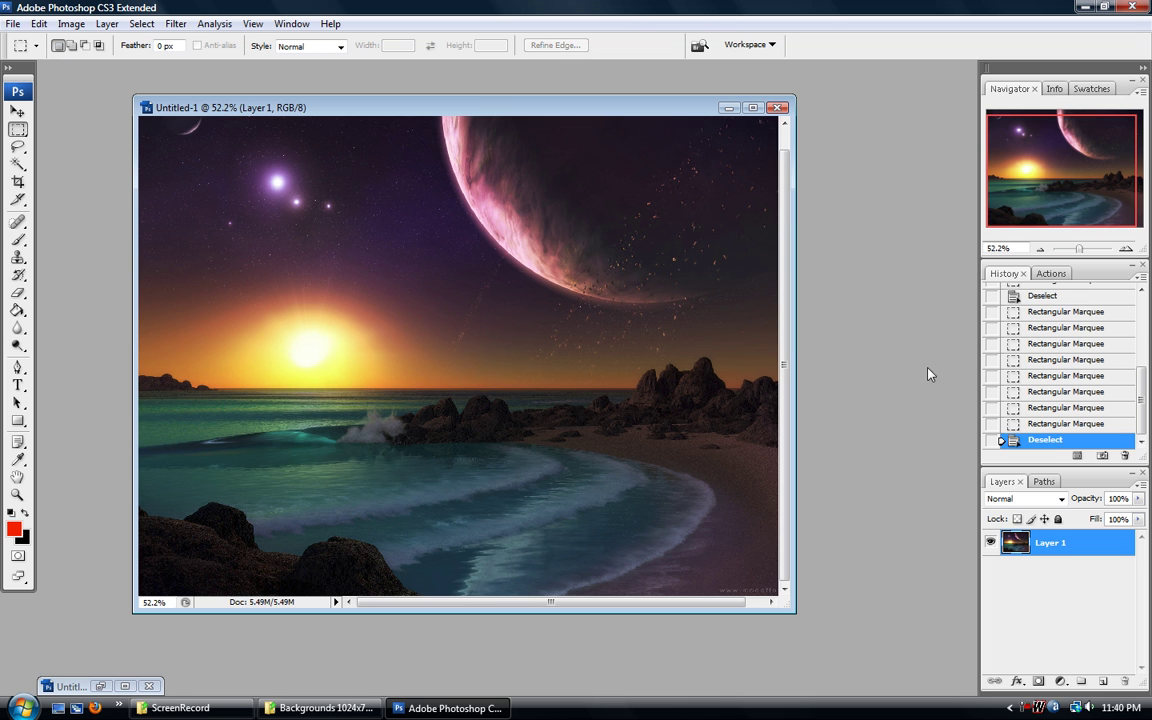
{"action": "left_click", "coordinate": [1043, 424]}
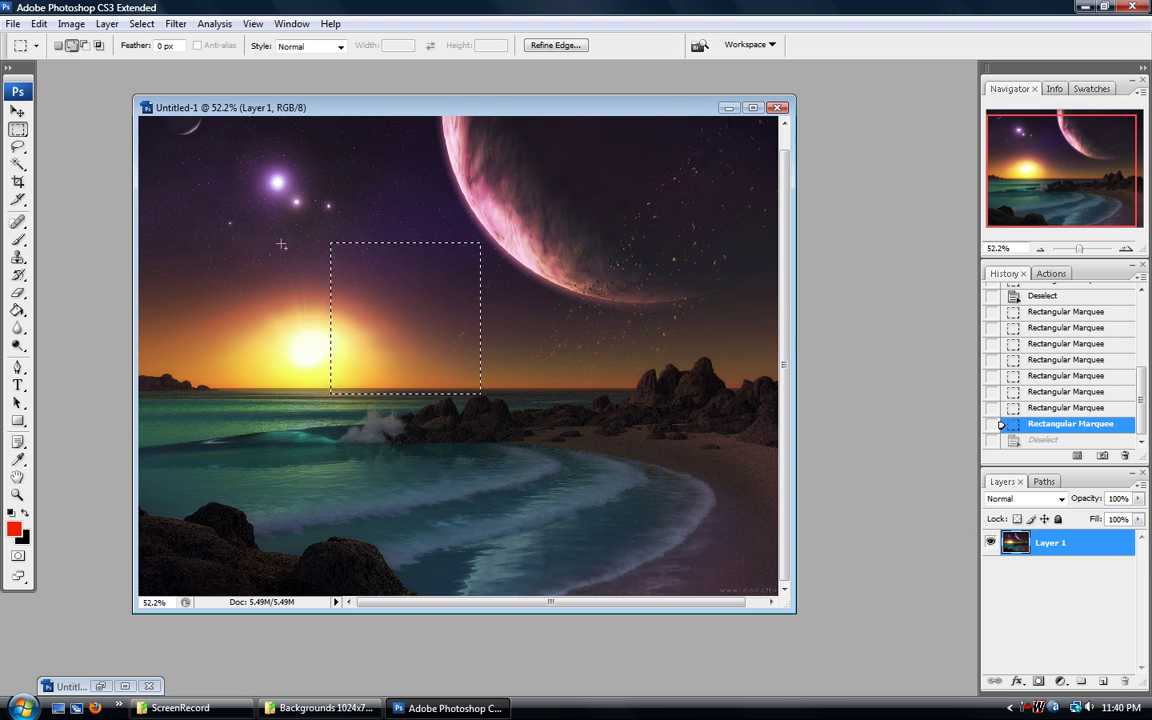
- Add small rectangles near the star and sky, then replace them with a new rectangle
{"action": "left_click_drag", "start_coordinate": [229, 188], "coordinate": [305, 249]}
{"action": "left_click_drag", "start_coordinate": [383, 316], "coordinate": [530, 318]}
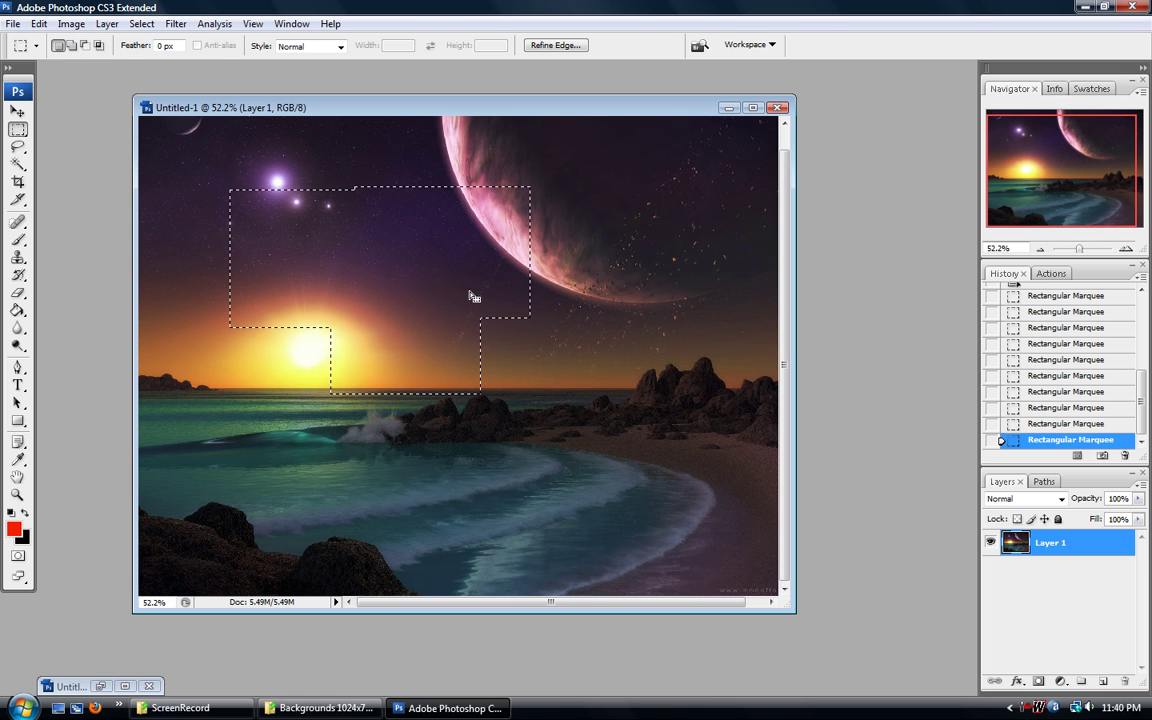
{"action": "key", "text": "alt"}
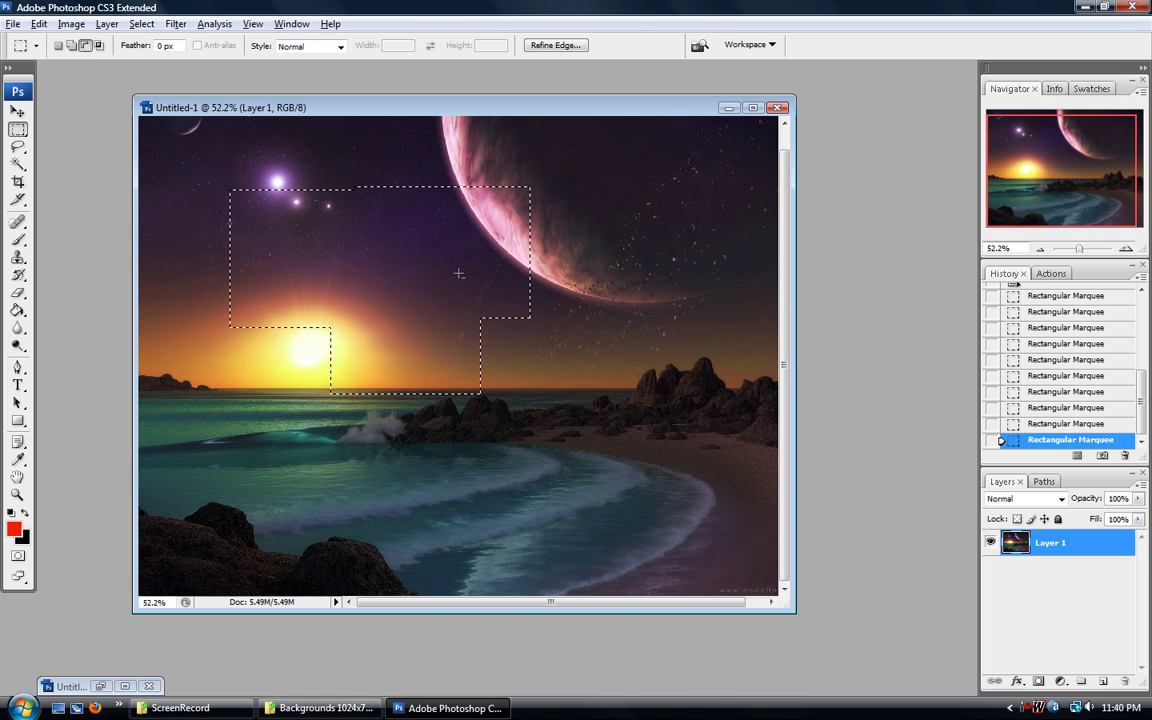
{"action": "left_click_drag", "start_coordinate": [530, 186], "coordinate": [353, 263]}
- In Add mode, join rectangles extending the selection down toward the beach
{"action": "left_click", "coordinate": [72, 45]}
{"action": "left_click_drag", "start_coordinate": [329, 161], "coordinate": [489, 344]}
{"action": "left_click_drag", "start_coordinate": [340, 231], "coordinate": [612, 422]}
{"action": "left_click_drag", "start_coordinate": [608, 342], "coordinate": [476, 472]}
- Subtract blocks from the selection to leave a staircase shape from planet to shoreline
{"action": "left_click", "coordinate": [85, 45]}
{"action": "left_click_drag", "start_coordinate": [514, 344], "coordinate": [325, 480]}
{"action": "left_click_drag", "start_coordinate": [230, 162], "coordinate": [374, 357]}
{"action": "left_click_drag", "start_coordinate": [362, 176], "coordinate": [452, 357]}
{"action": "scroll", "coordinate": [452, 357], "scroll_direction": "up", "scroll_amount": 1}
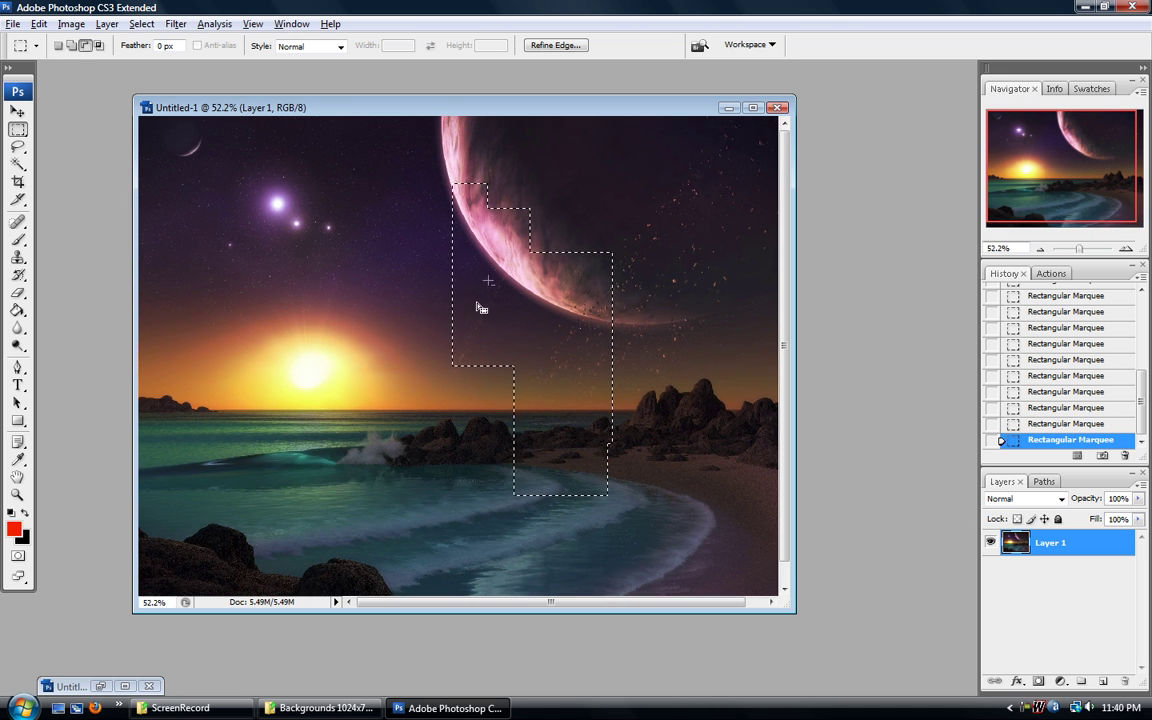
{"action": "left_click", "coordinate": [17, 494]}
{"action": "left_click", "coordinate": [362, 303], "text": "alt"}
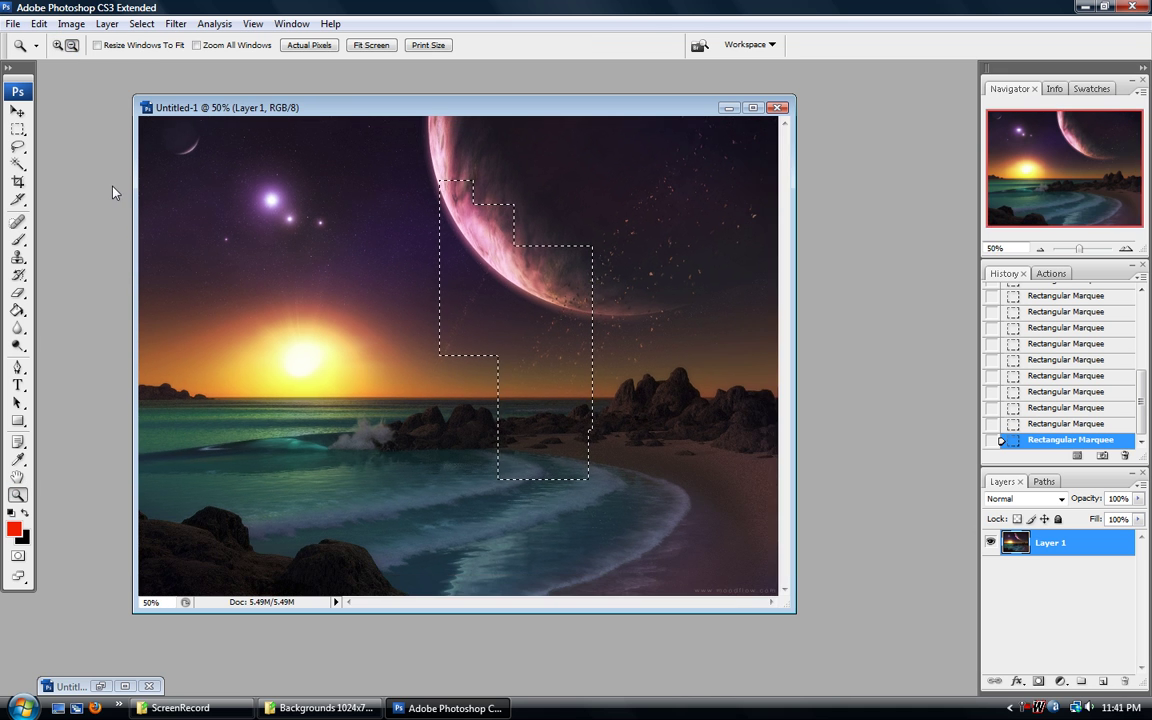
{"action": "left_click", "coordinate": [460, 270], "text": "alt"}
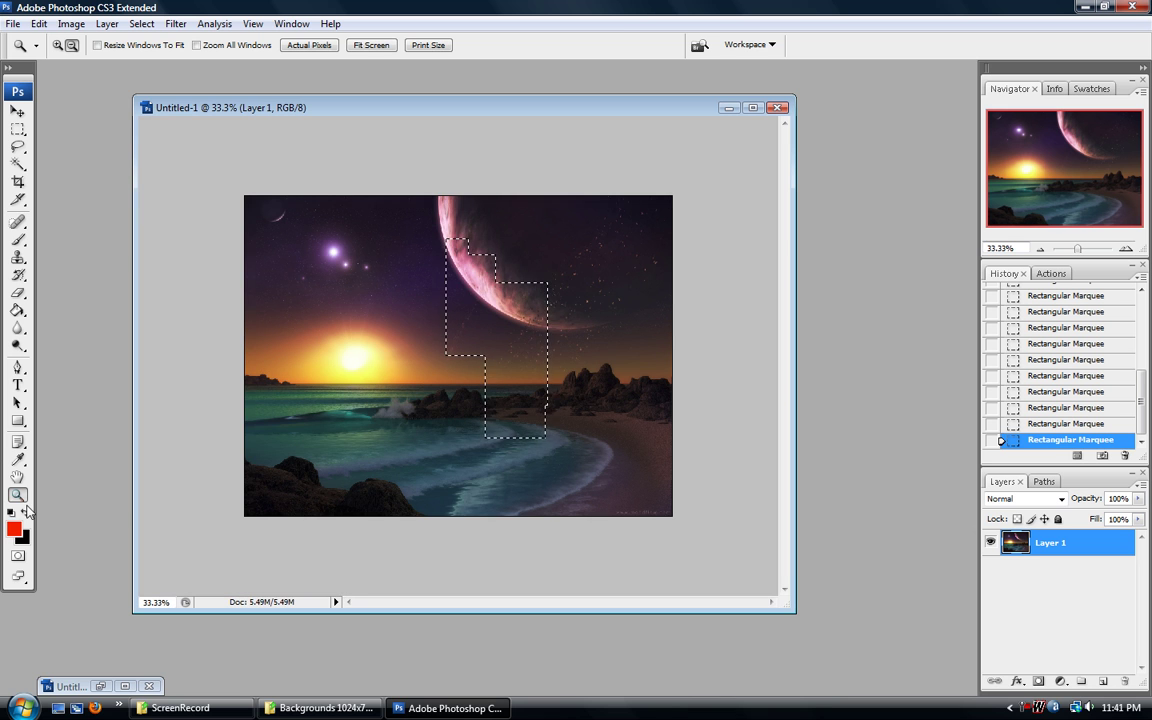
{"action": "left_click", "coordinate": [58, 46]}
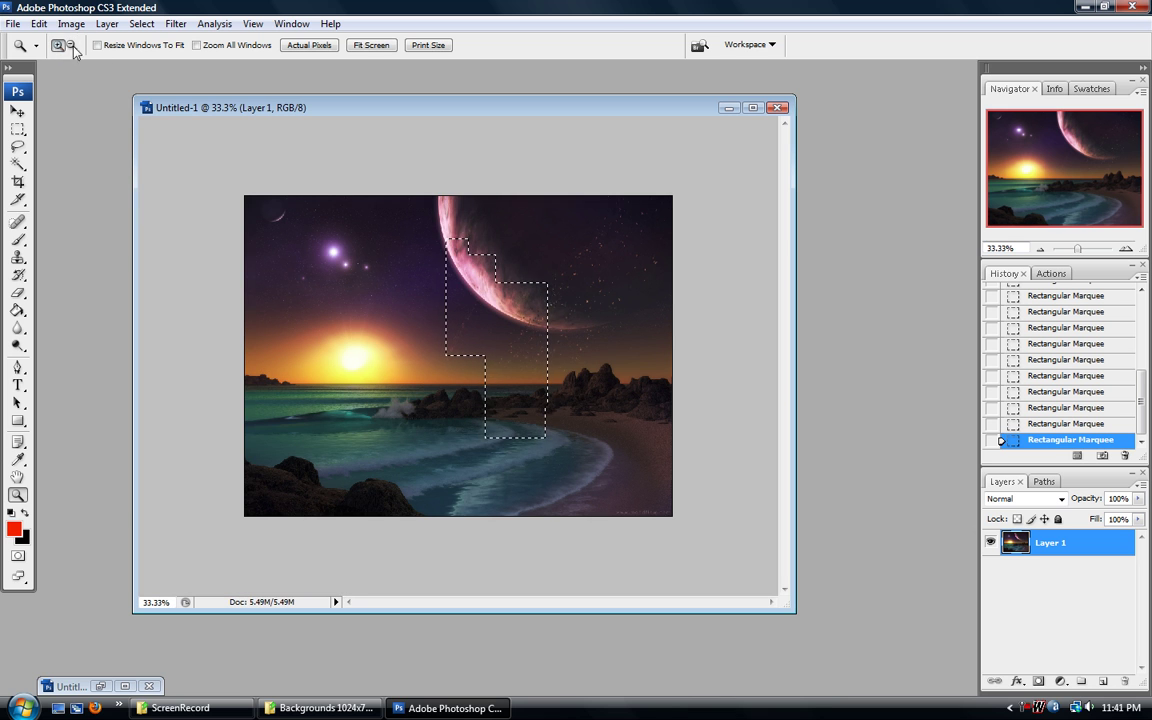
{"action": "left_click", "coordinate": [397, 274]}
{"action": "left_click", "coordinate": [400, 273]}
{"action": "left_click", "coordinate": [357, 261]}
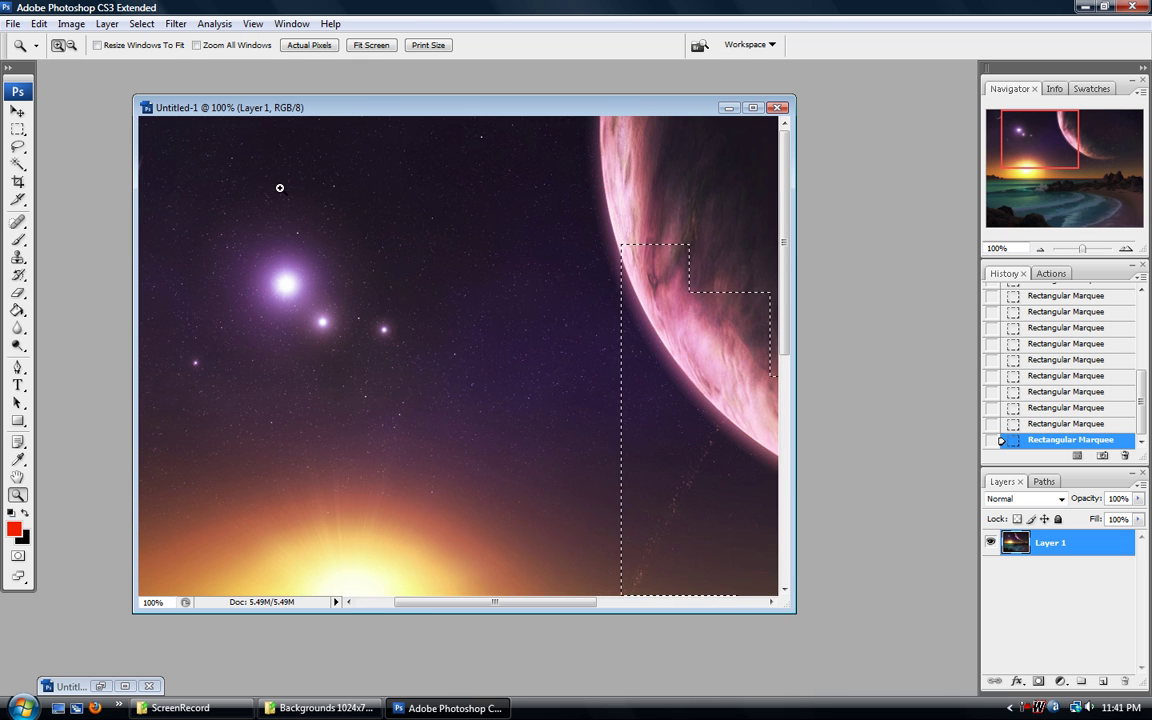
{"action": "key", "text": "alt"}
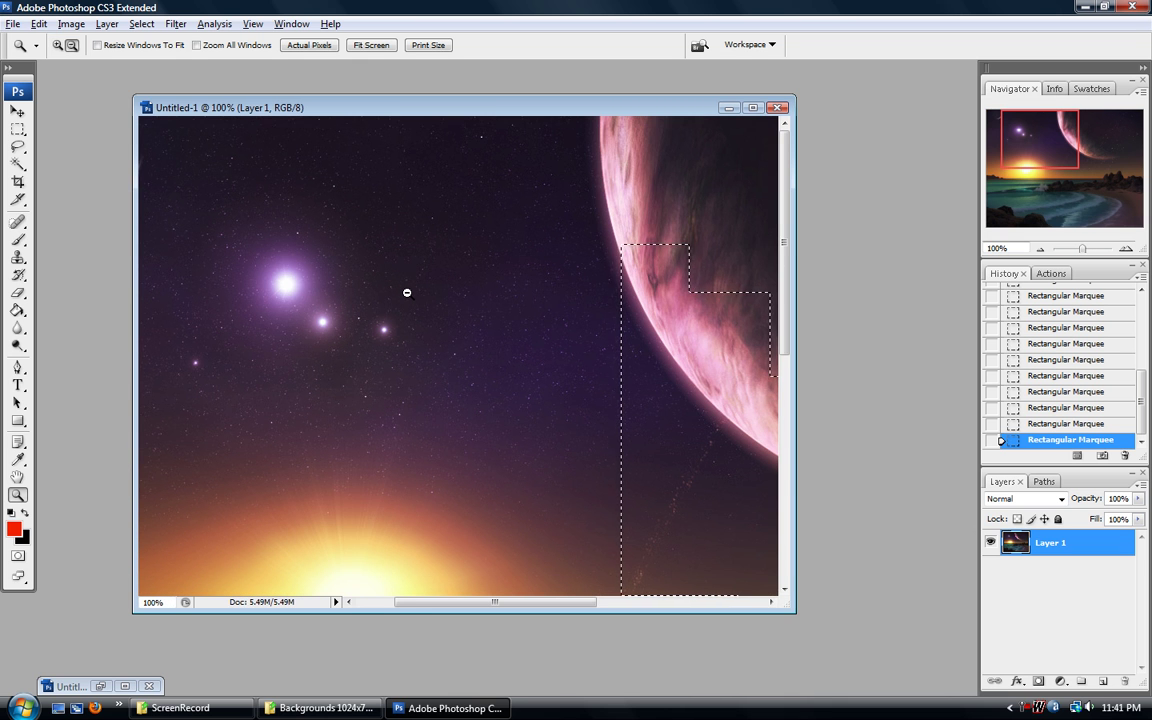
{"action": "left_click", "coordinate": [432, 306], "text": "alt"}
{"action": "left_click", "coordinate": [435, 315], "text": "alt"}
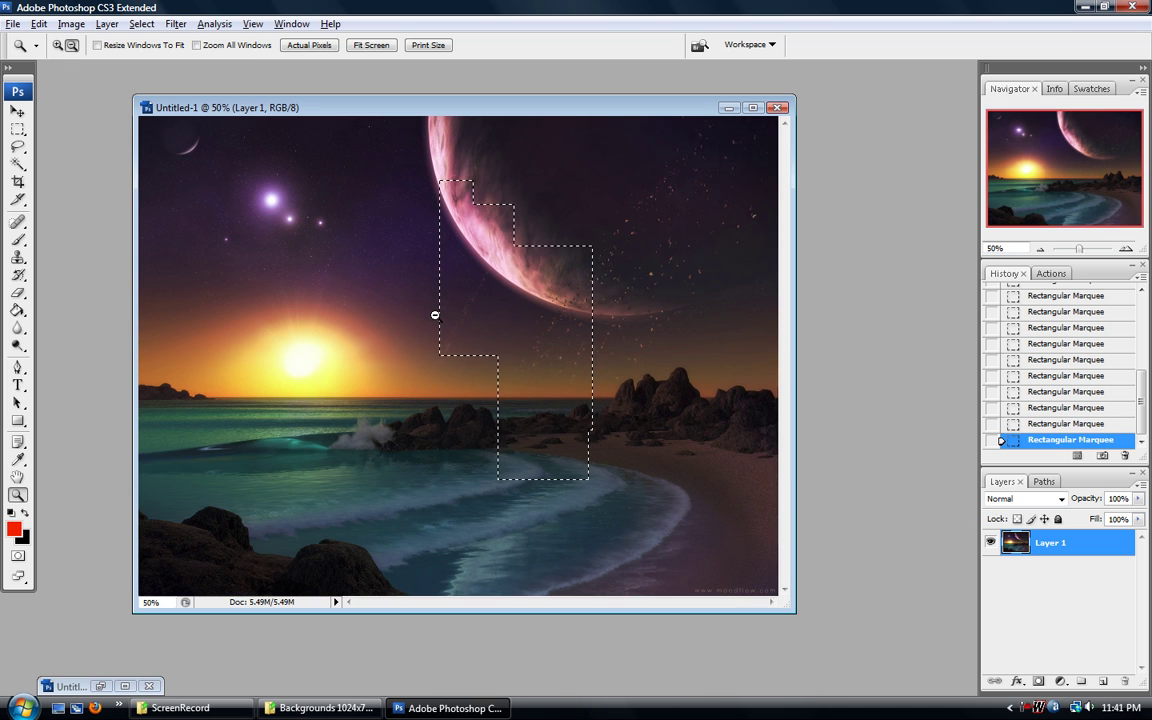
{"action": "left_click_drag", "start_coordinate": [1082, 251], "coordinate": [1084, 251]}
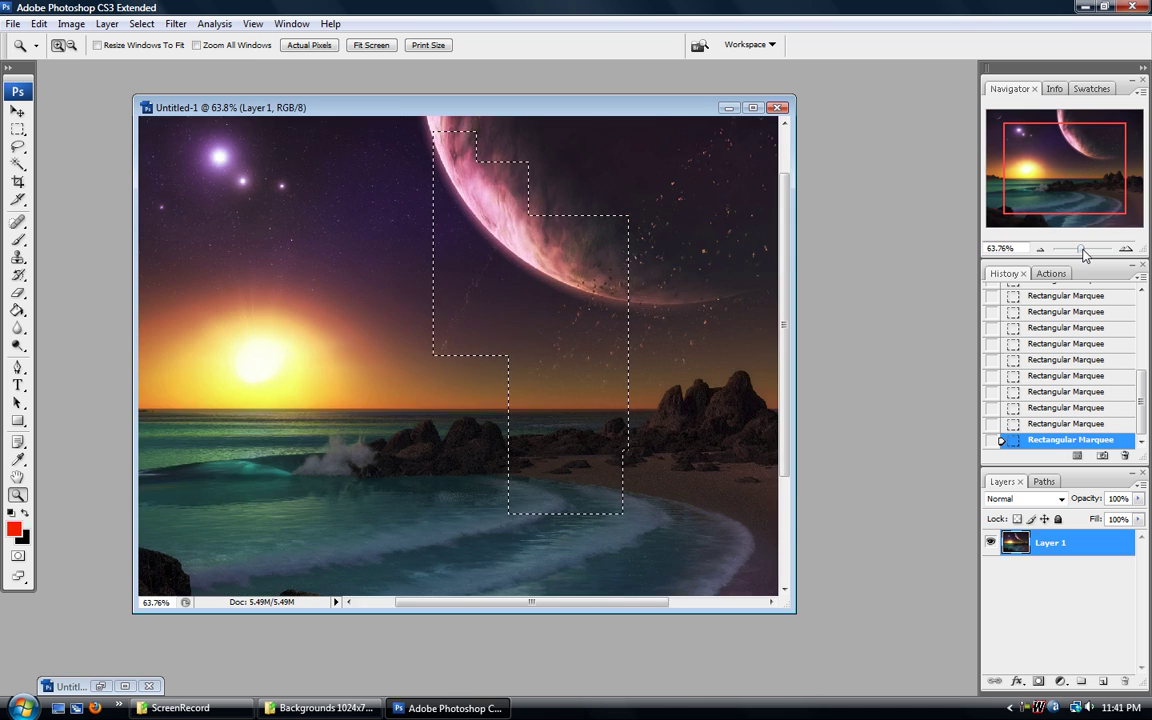
{"action": "left_click", "coordinate": [482, 296], "text": "alt"}
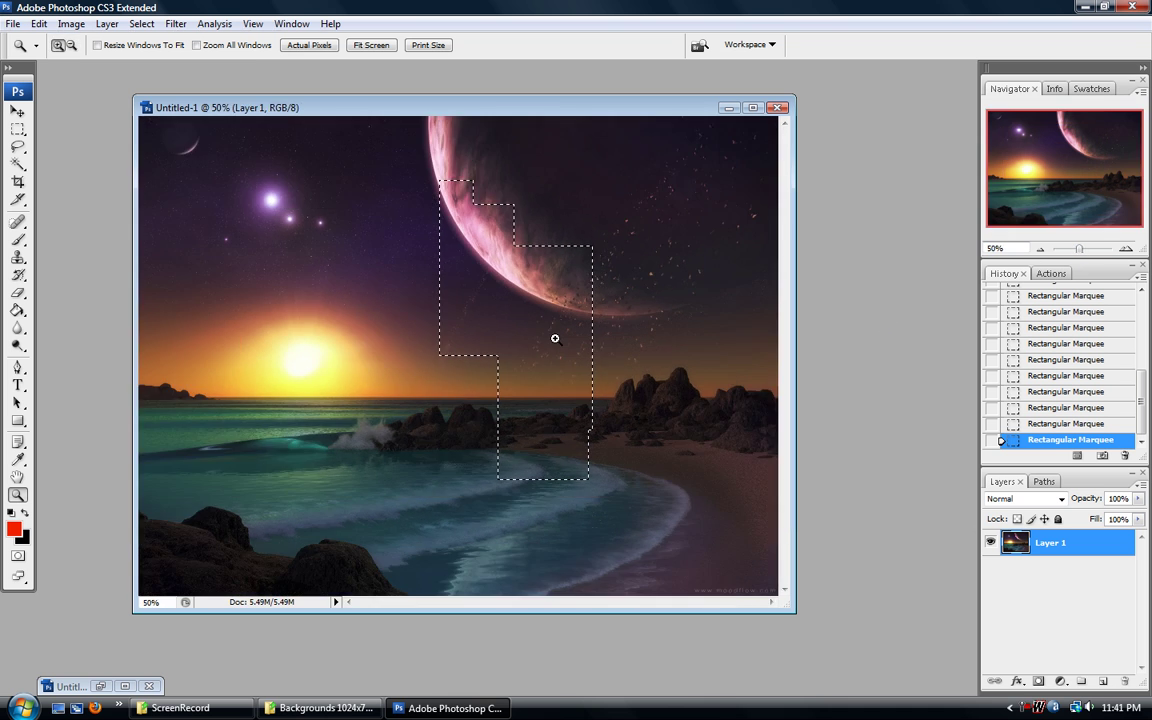
- Switch to the Elliptical Marquee Tool with Style set to Normal
{"action": "left_click", "coordinate": [19, 131]}
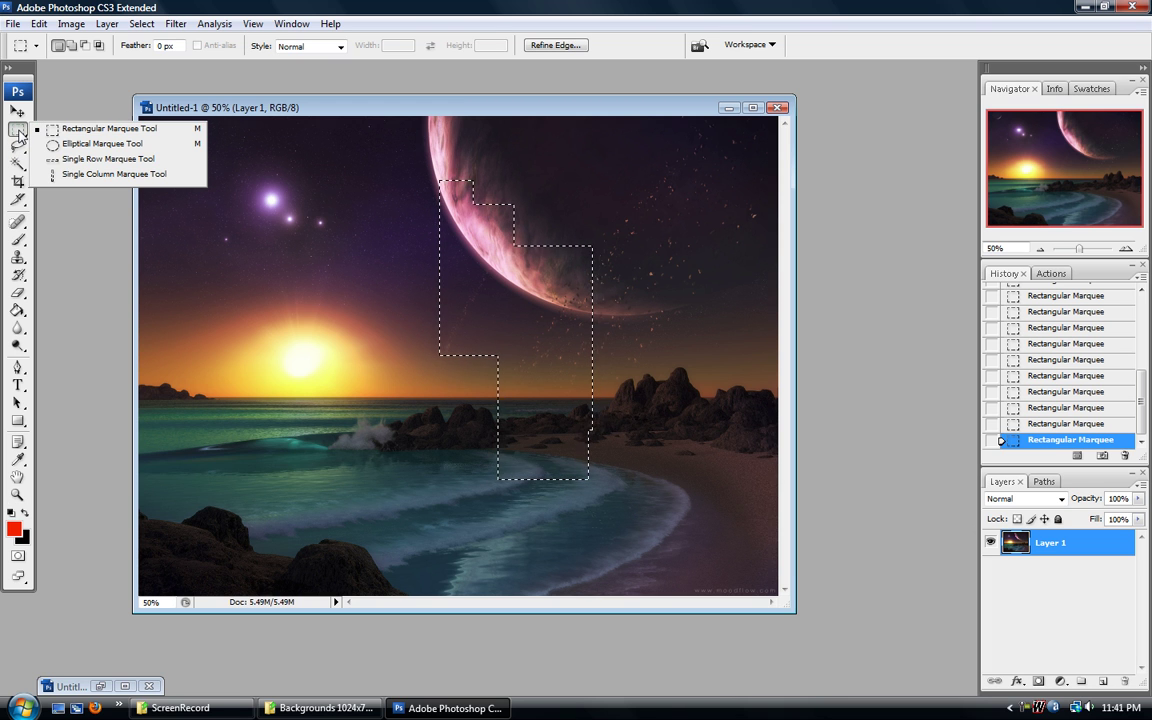
{"action": "left_click", "coordinate": [76, 145]}
{"action": "left_click", "coordinate": [336, 46]}
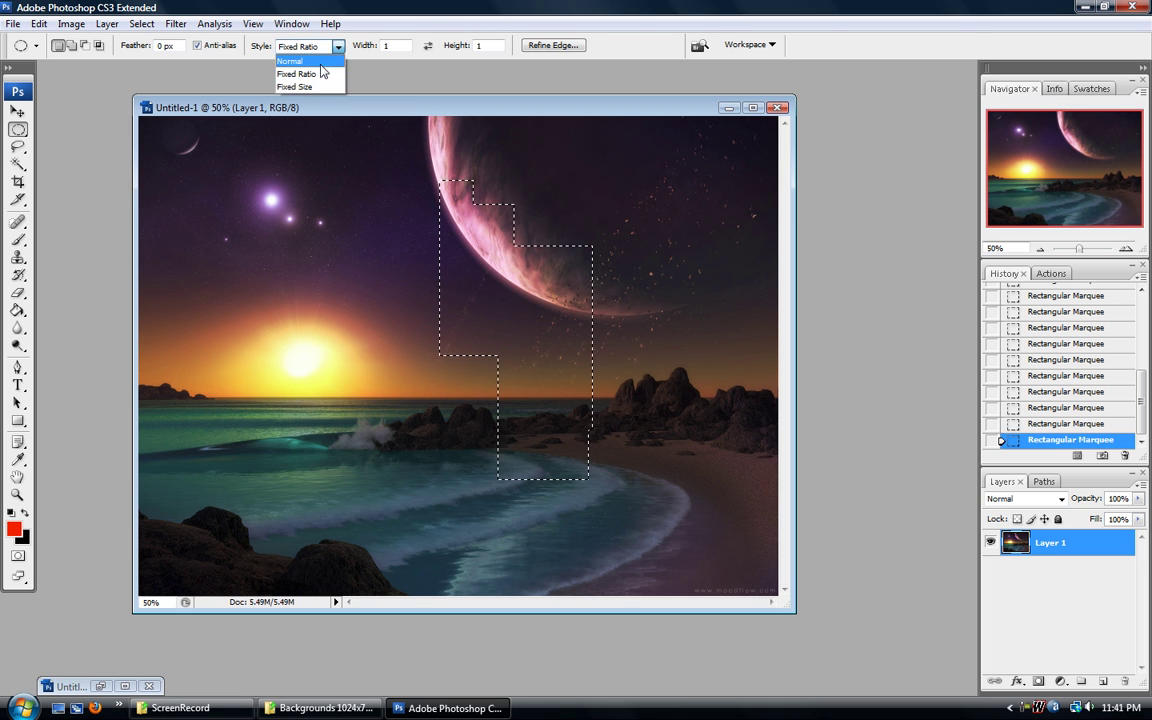
{"action": "left_click", "coordinate": [300, 58]}
- Draw trial ellipses between the stars and over the planet, dropping each one
{"action": "left_click_drag", "start_coordinate": [254, 176], "coordinate": [289, 209]}
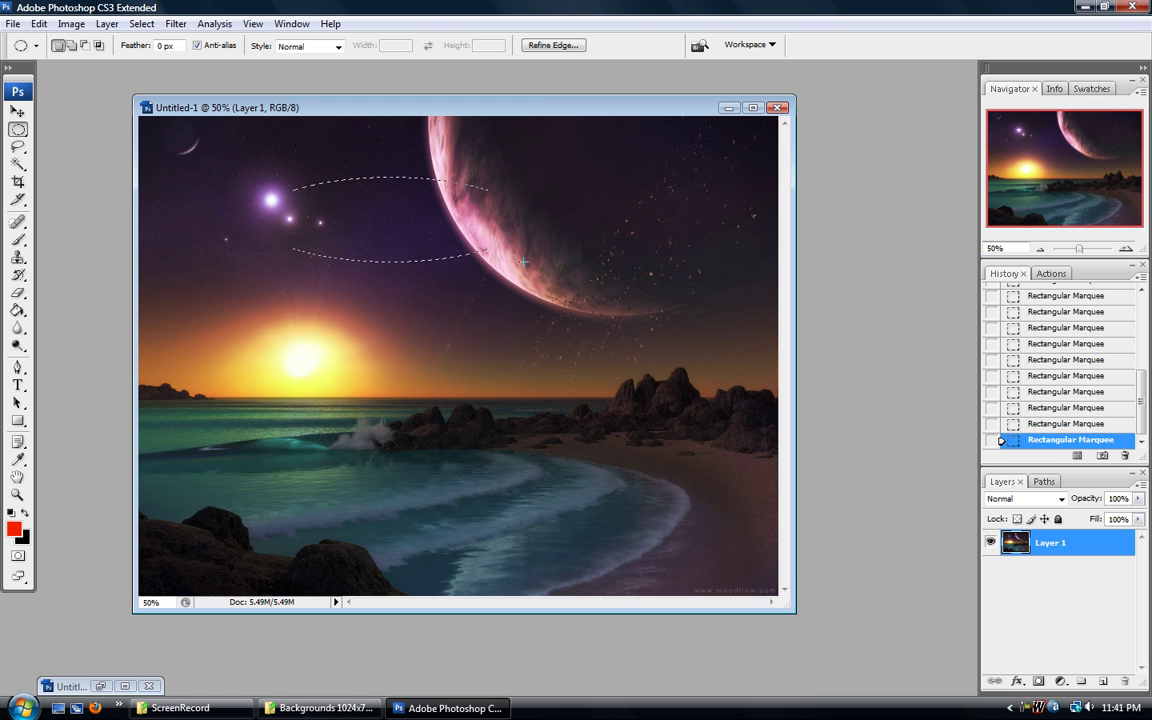
{"action": "left_click_drag", "start_coordinate": [480, 443], "coordinate": [488, 400]}
{"action": "left_click", "coordinate": [491, 361]}
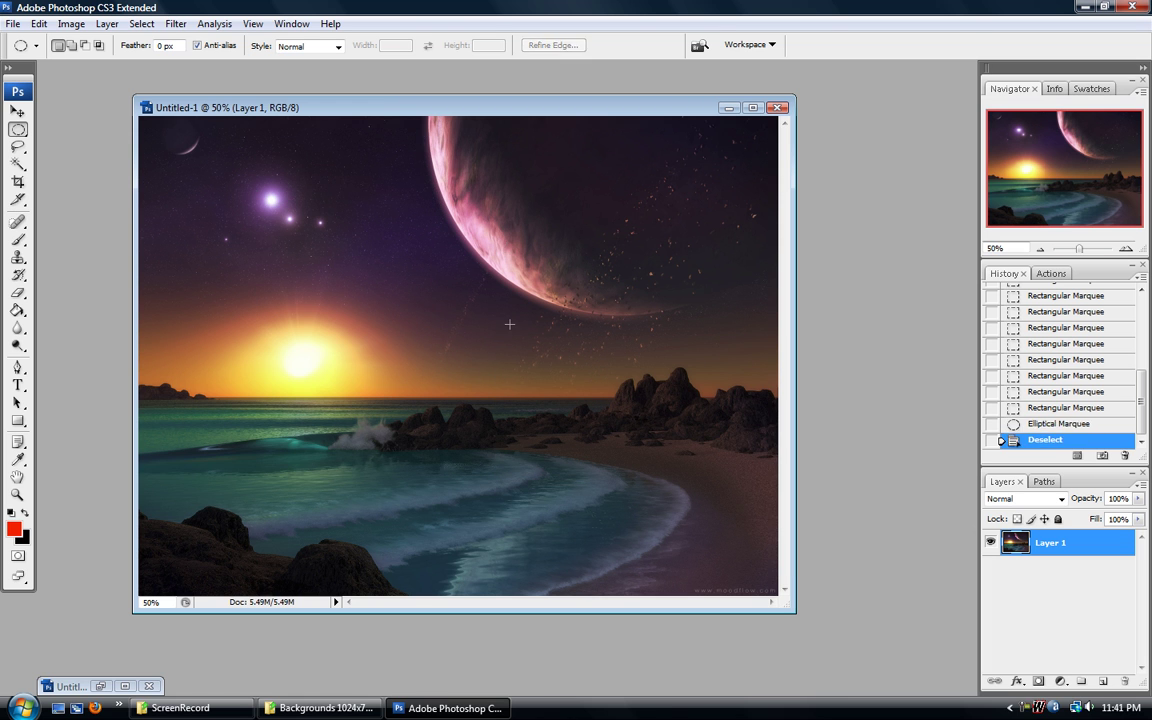
{"action": "left_click_drag", "start_coordinate": [676, 130], "coordinate": [423, 325]}
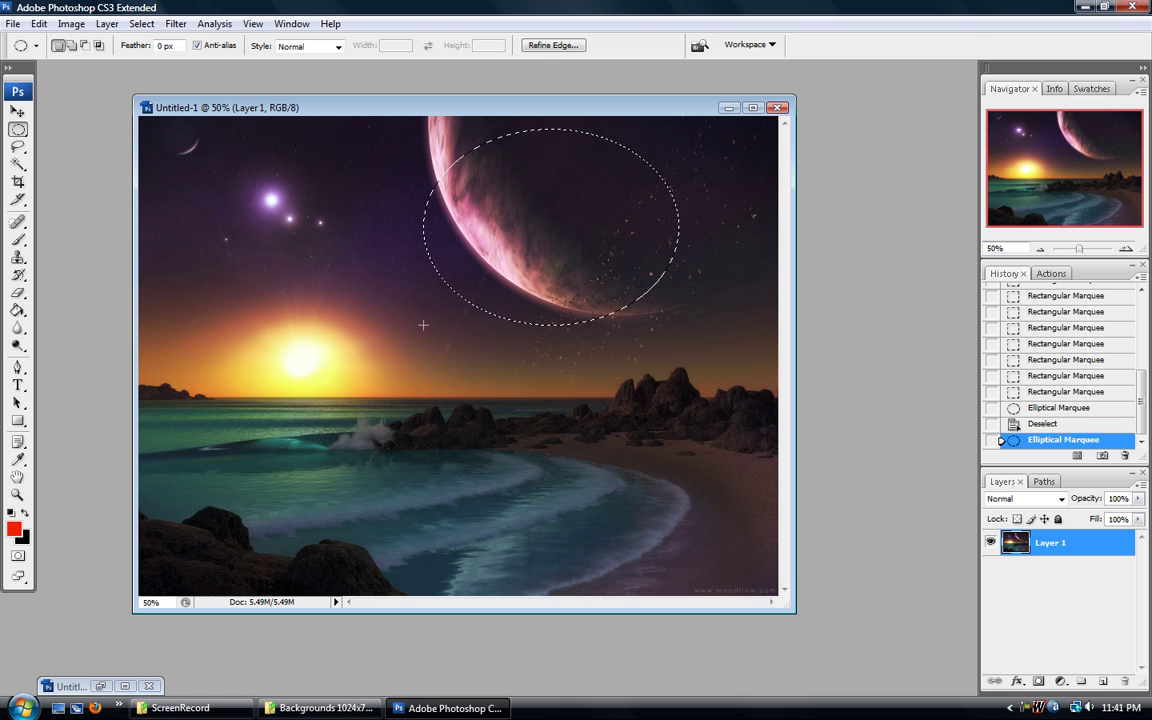
{"action": "left_click", "coordinate": [427, 330]}
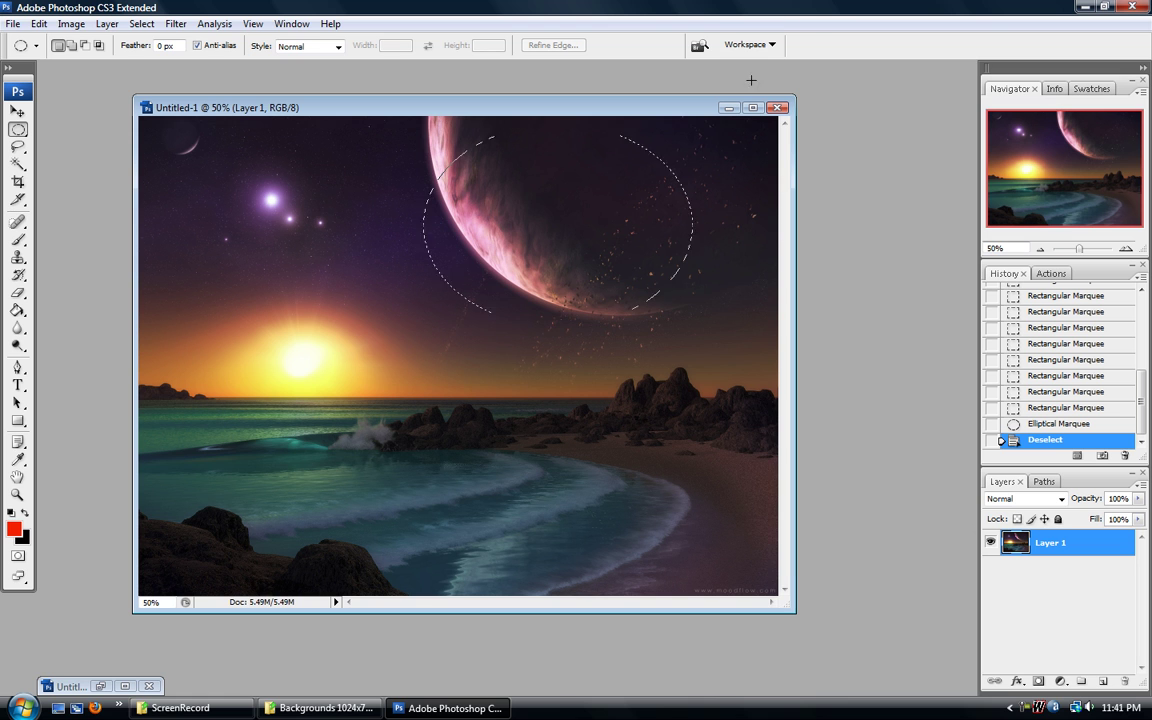
{"action": "mouse_move", "coordinate": [841, 18]}
{"action": "left_mouse_down"}
{"action": "mouse_move", "coordinate": [845, 4]}
{"action": "mouse_move", "coordinate": [826, 5]}
{"action": "left_mouse_up"}
{"action": "left_click", "coordinate": [257, 441]}
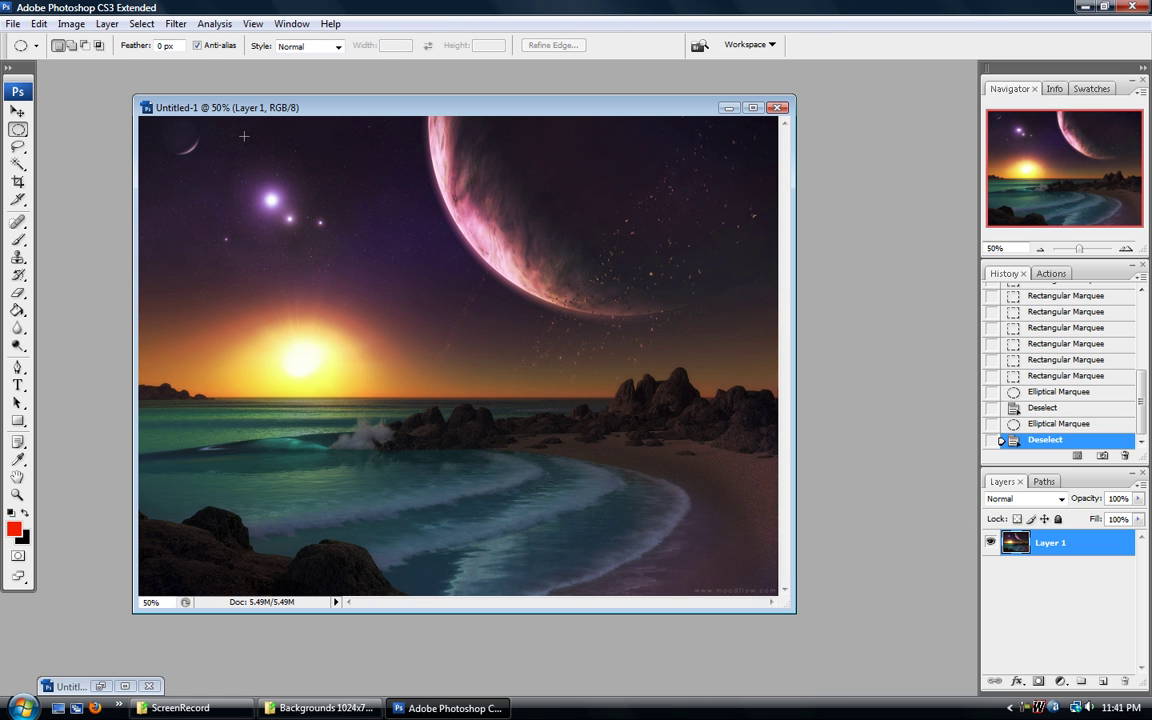
- Add and subtract ellipses above the sun to form a crescent, then deselect with Ctrl+D
{"action": "left_click_drag", "start_coordinate": [472, 357], "coordinate": [472, 357]}
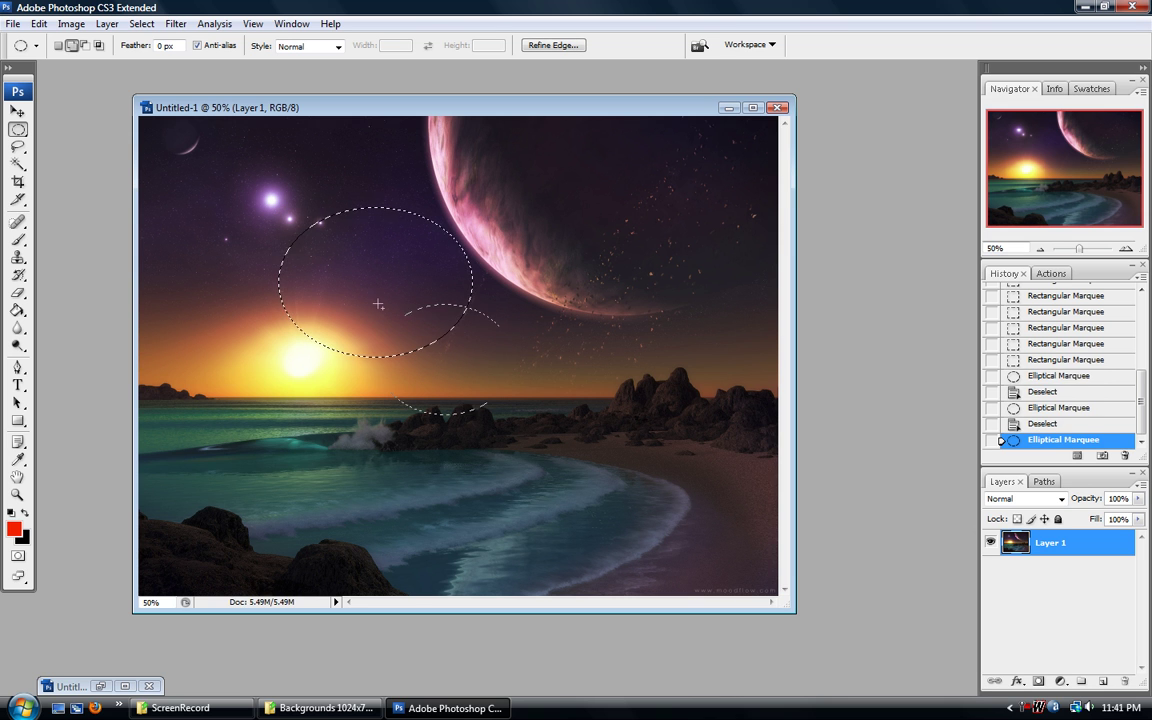
{"action": "left_click_drag", "start_coordinate": [377, 305], "coordinate": [513, 415], "text": "shift"}
{"action": "left_click_drag", "start_coordinate": [590, 190], "coordinate": [536, 231], "text": "shift"}
{"action": "left_click_drag", "start_coordinate": [410, 385], "coordinate": [410, 385], "text": "alt"}
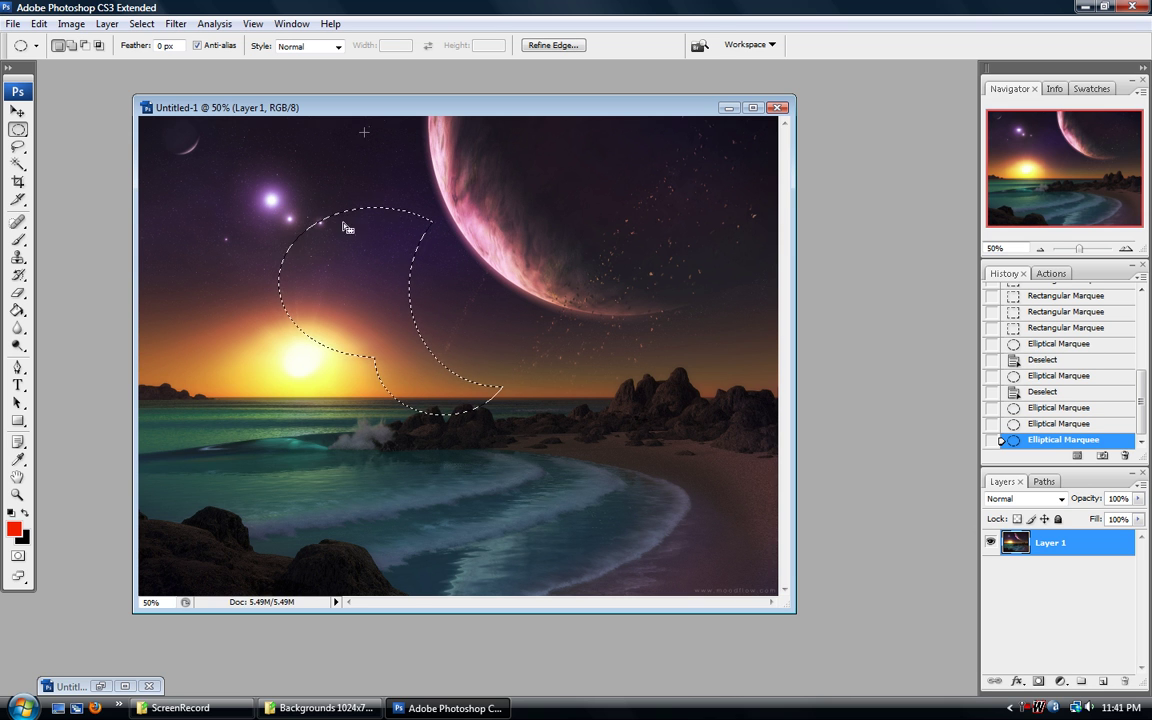
{"action": "key", "text": "ctrl+d"}
{"action": "left_click", "coordinate": [18, 130]}
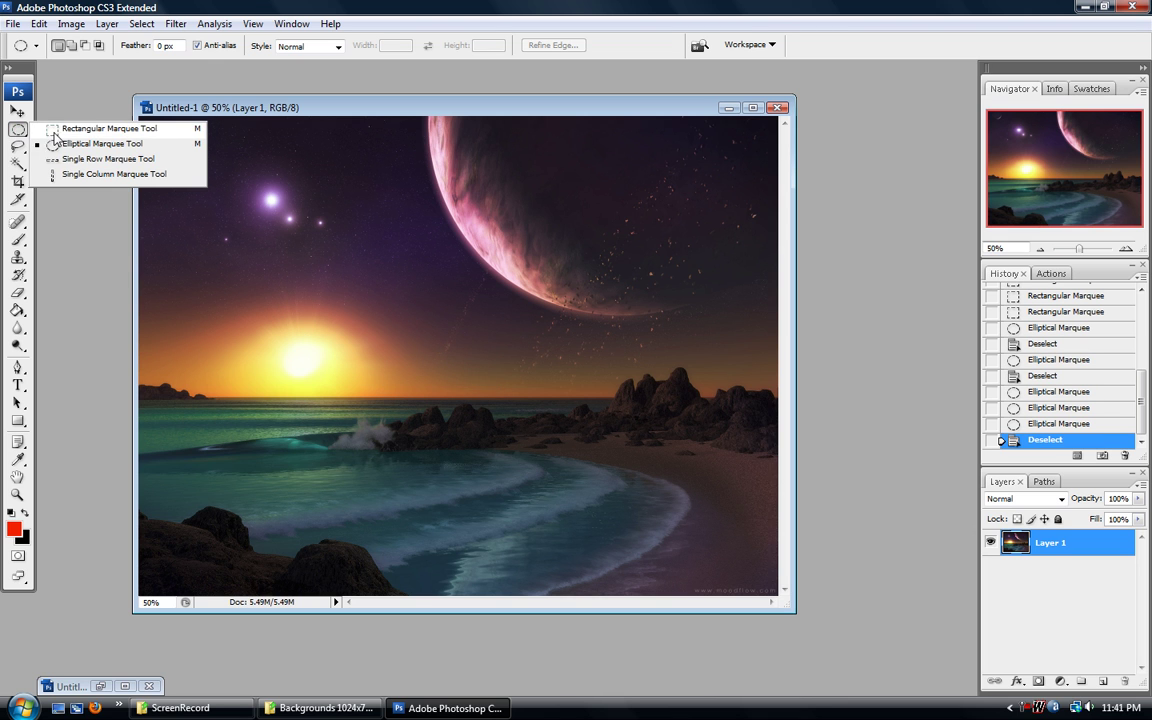
- With the Lasso Tool, outline a curved two-lobed area between the sun and planet
{"action": "left_click", "coordinate": [90, 129]}
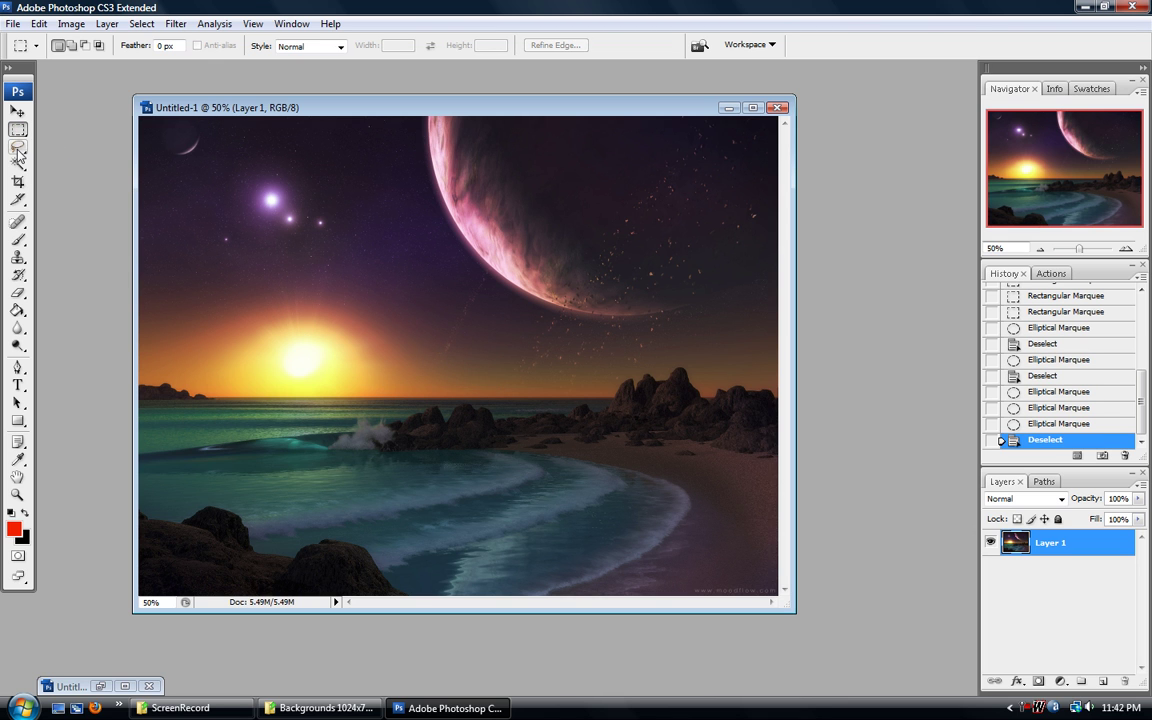
{"action": "left_click", "coordinate": [18, 148]}
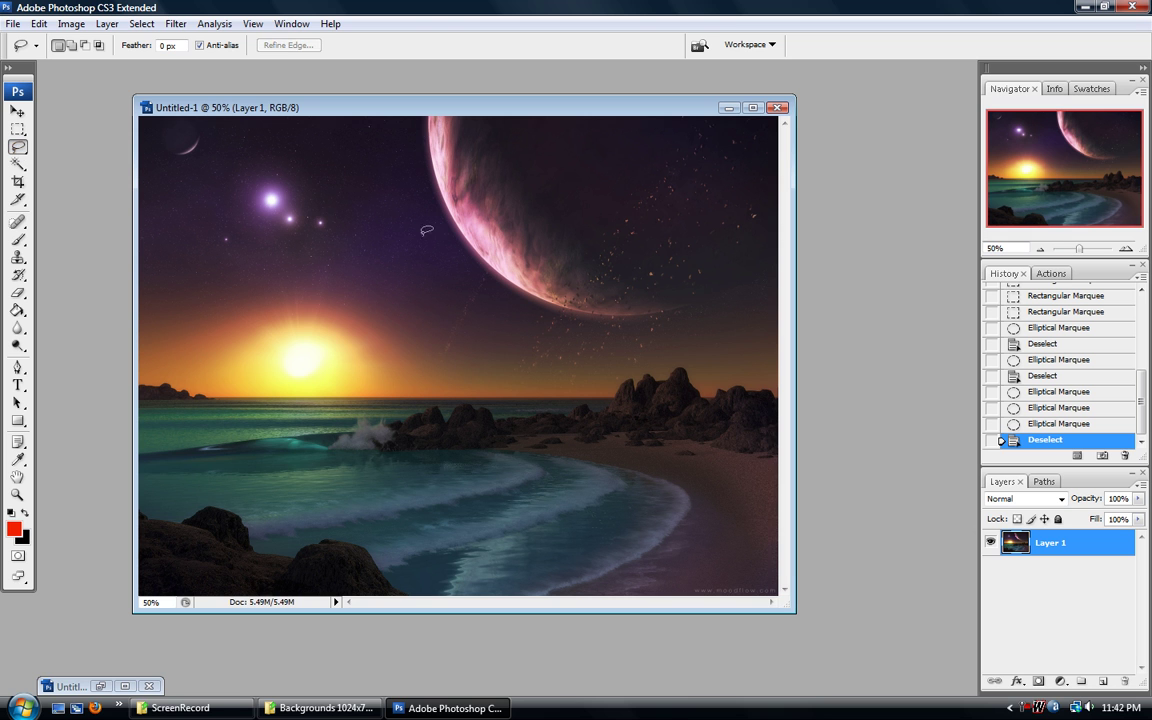
{"action": "left_click_drag", "start_coordinate": [465, 380], "coordinate": [468, 382]}
{"action": "mouse_move", "coordinate": [470, 250]}
{"action": "left_mouse_down"}
{"action": "mouse_move", "coordinate": [545, 300]}
{"action": "mouse_move", "coordinate": [506, 203]}
{"action": "mouse_move", "coordinate": [432, 319]}
{"action": "mouse_move", "coordinate": [440, 325]}
{"action": "left_mouse_up"}
- Zoom the sky near the planet to 200%
{"action": "left_click", "coordinate": [18, 494]}
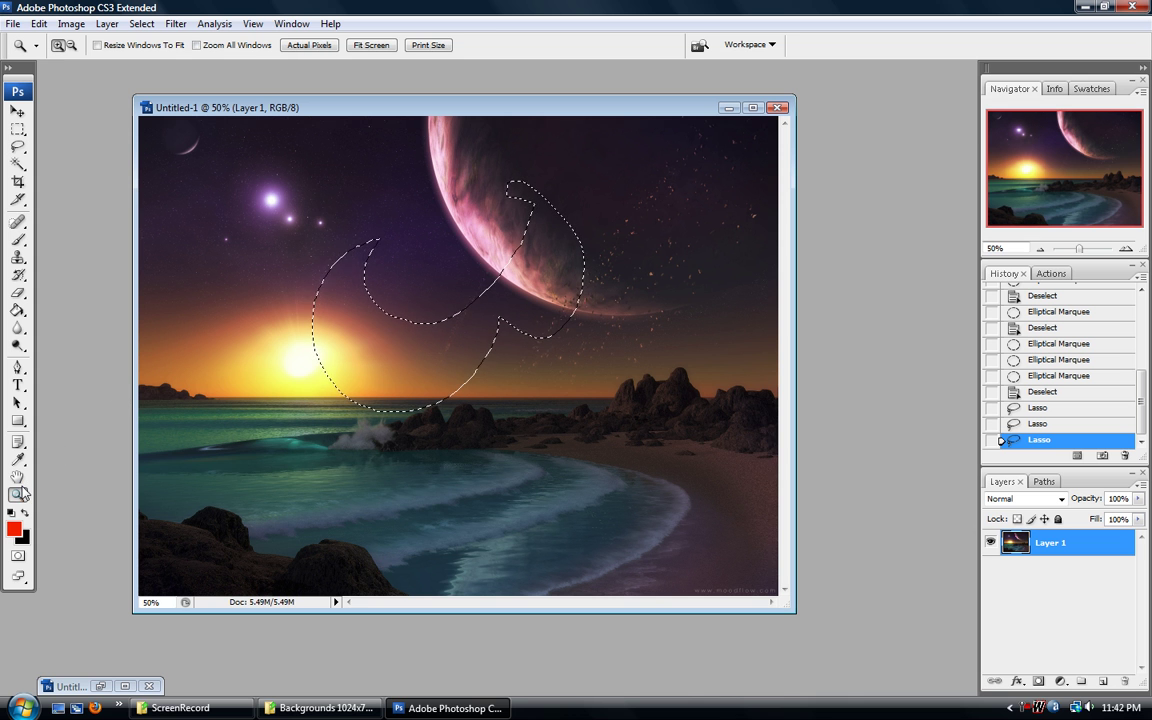
{"action": "left_click", "coordinate": [380, 239]}
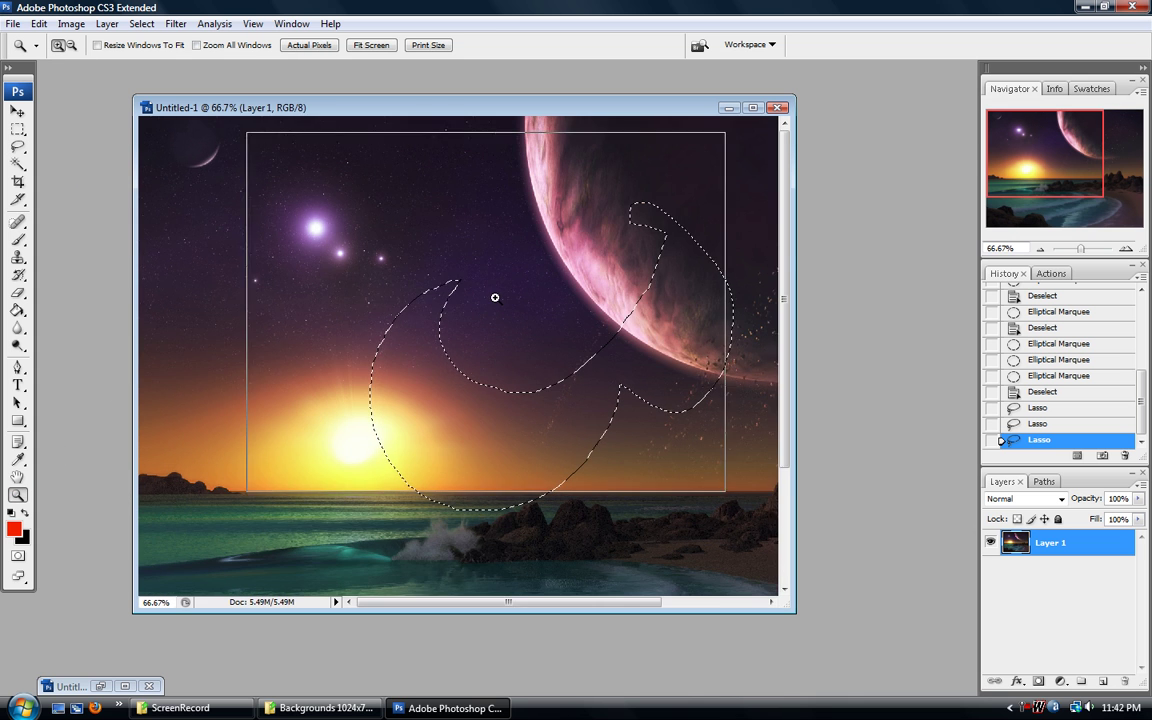
{"action": "left_click", "coordinate": [494, 298]}
{"action": "left_click", "coordinate": [334, 275]}
{"action": "left_click", "coordinate": [18, 146]}
{"action": "left_click_drag", "start_coordinate": [1043, 133], "coordinate": [1050, 147]}
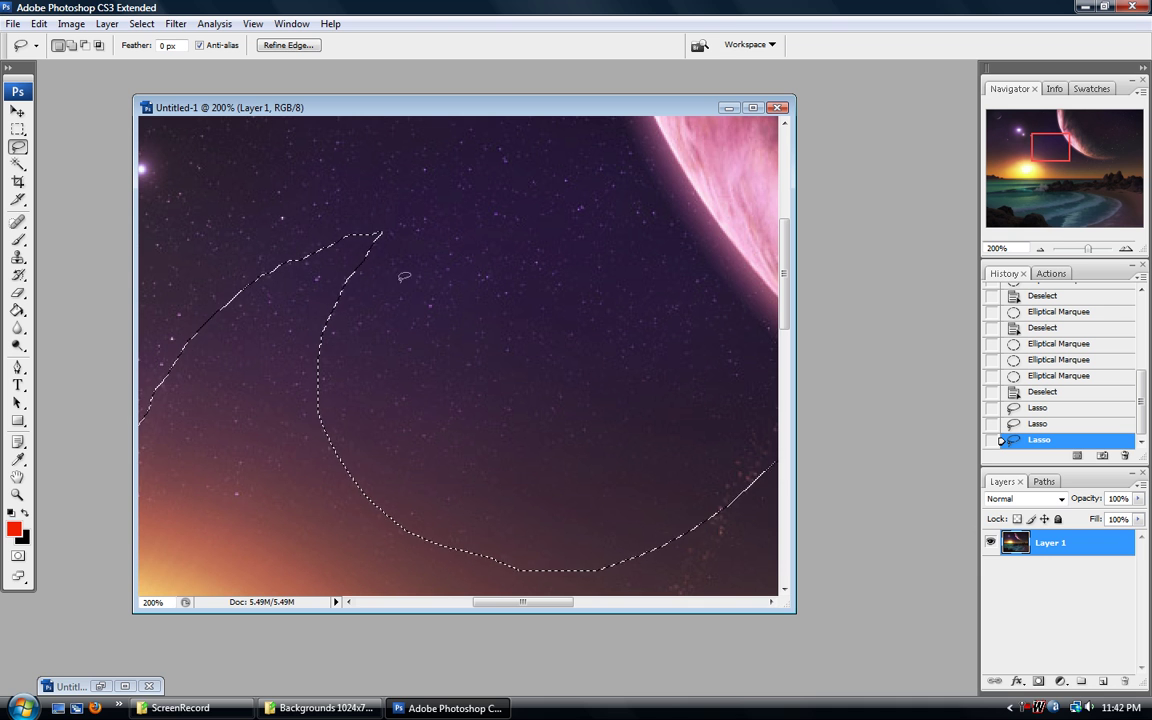
- Lasso a blob in the sky, delete it to transparency and deselect
{"action": "mouse_move", "coordinate": [622, 289]}
{"action": "left_mouse_down"}
{"action": "mouse_move", "coordinate": [549, 205]}
{"action": "mouse_move", "coordinate": [498, 355]}
{"action": "left_mouse_up"}
{"action": "left_click_drag", "start_coordinate": [618, 297], "coordinate": [616, 300]}
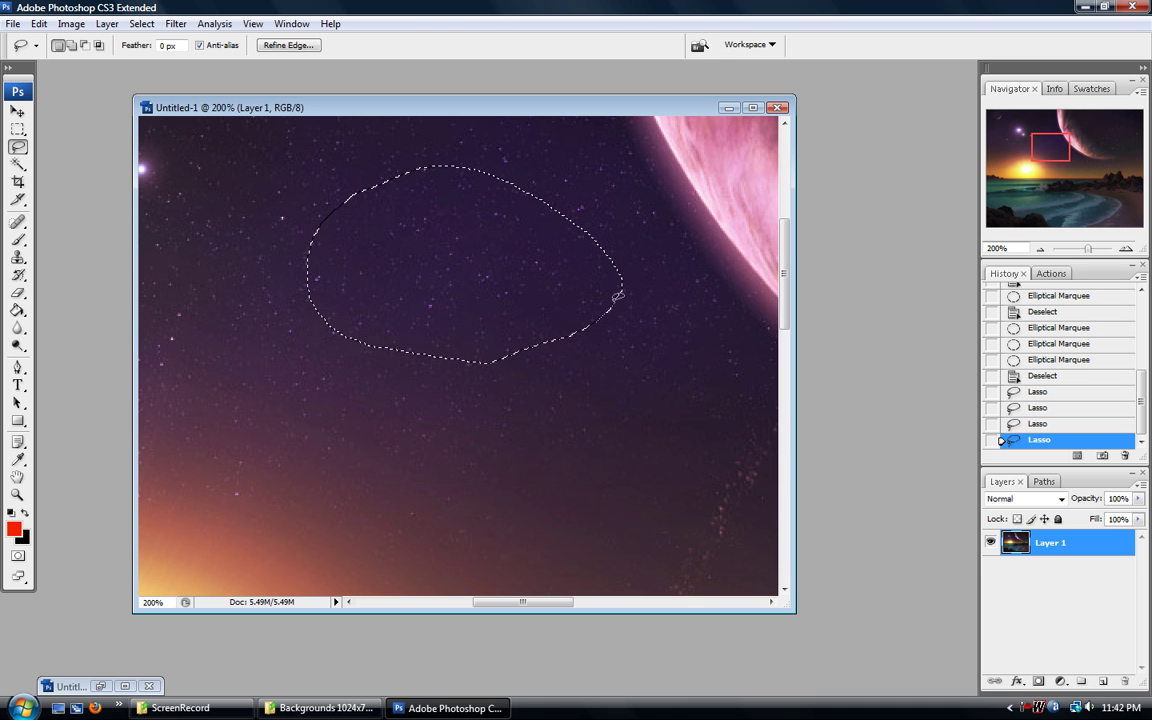
{"action": "key", "text": "Delete"}
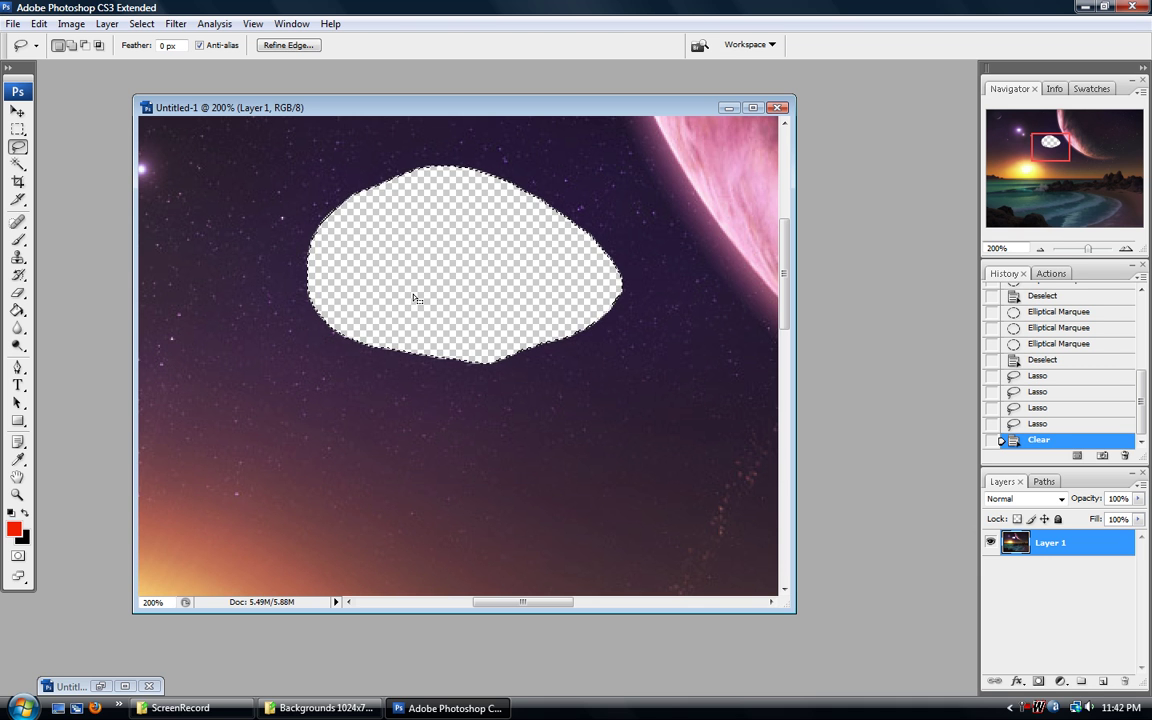
{"action": "key", "text": "ctrl+d"}
- Zoom in to 600% on the edge of the cleared blob
{"action": "left_click", "coordinate": [18, 495]}
{"action": "left_click", "coordinate": [424, 229]}
{"action": "left_click", "coordinate": [404, 345]}
{"action": "left_click", "coordinate": [420, 328]}
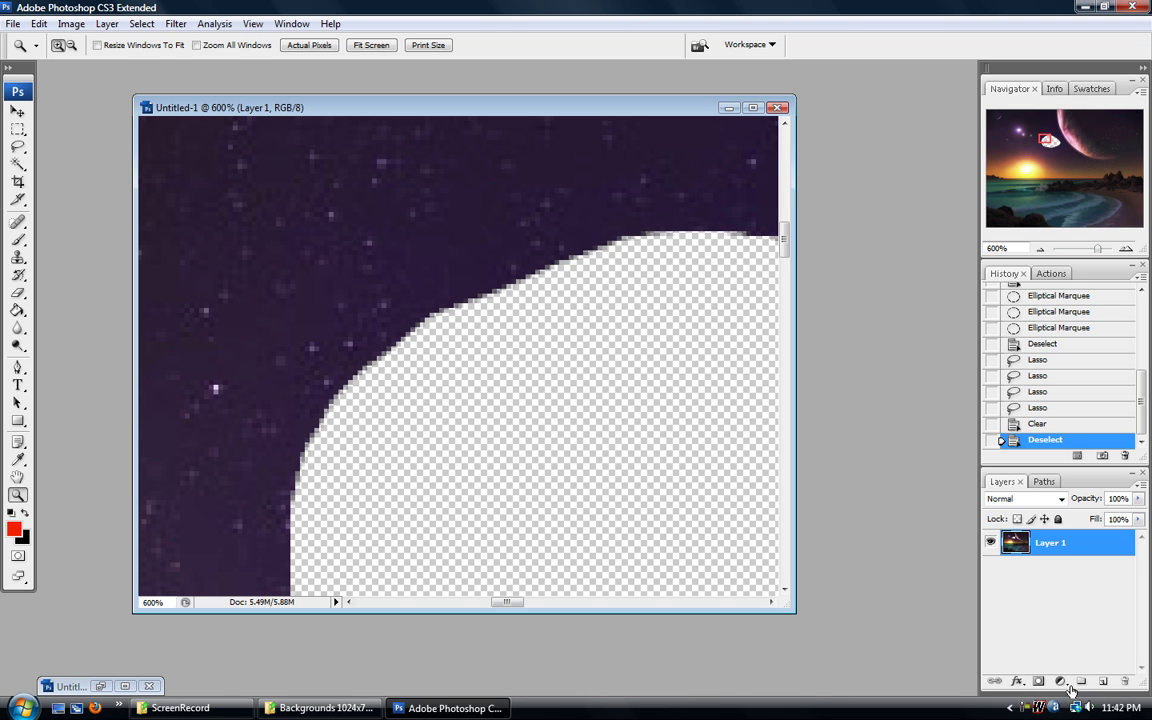
- Add a layer below Layer 1 filled red through the hole, then revert History to before the lasso cuts
{"action": "left_click", "coordinate": [1103, 681]}
{"action": "left_click_drag", "start_coordinate": [1050, 542], "coordinate": [1050, 582]}
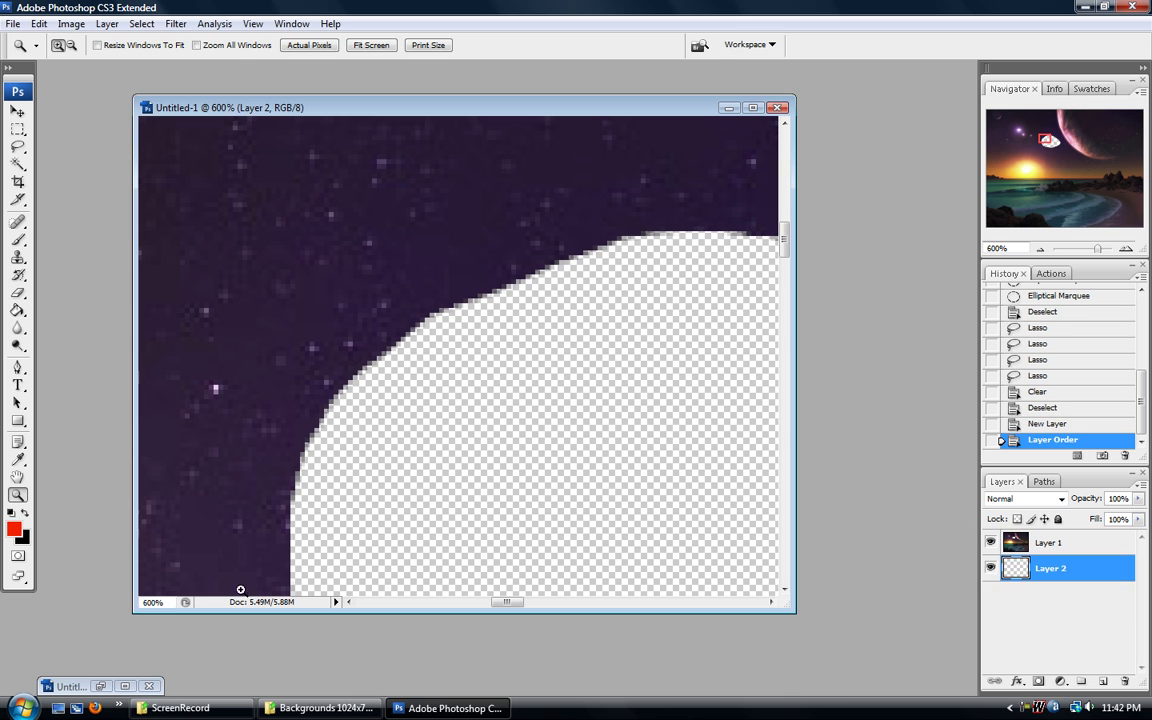
{"action": "left_click", "coordinate": [17, 310]}
{"action": "left_click", "coordinate": [480, 390]}
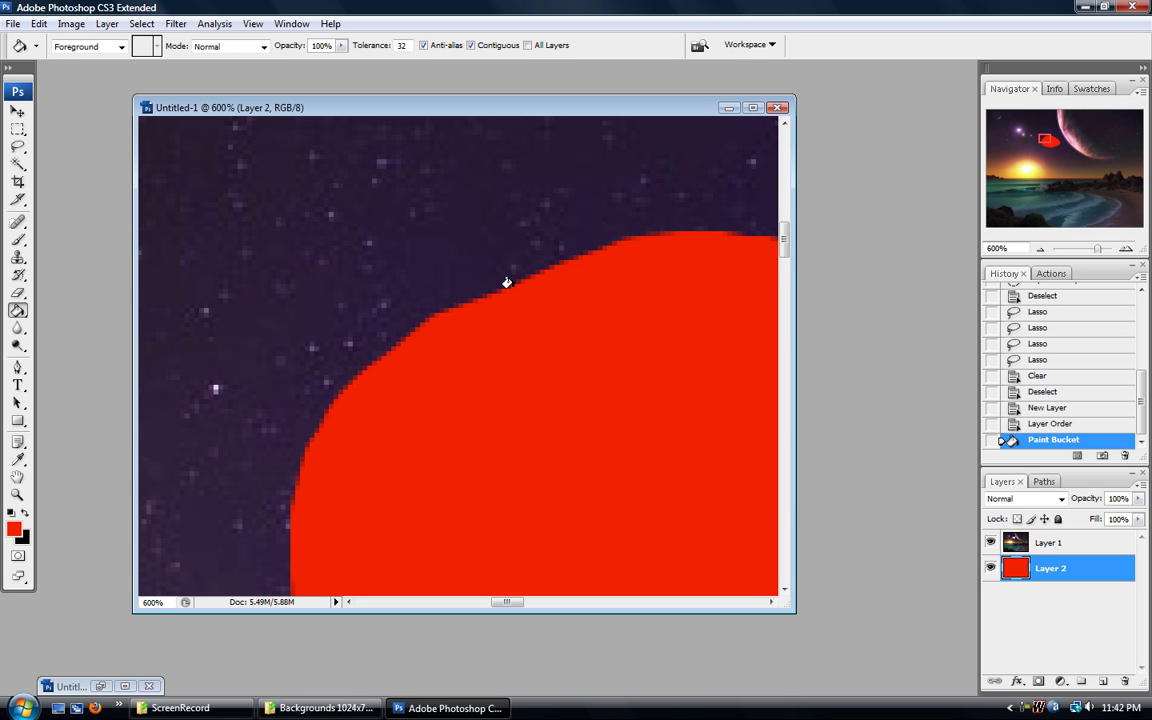
{"action": "left_click", "coordinate": [1077, 296]}
{"action": "left_click", "coordinate": [17, 494]}
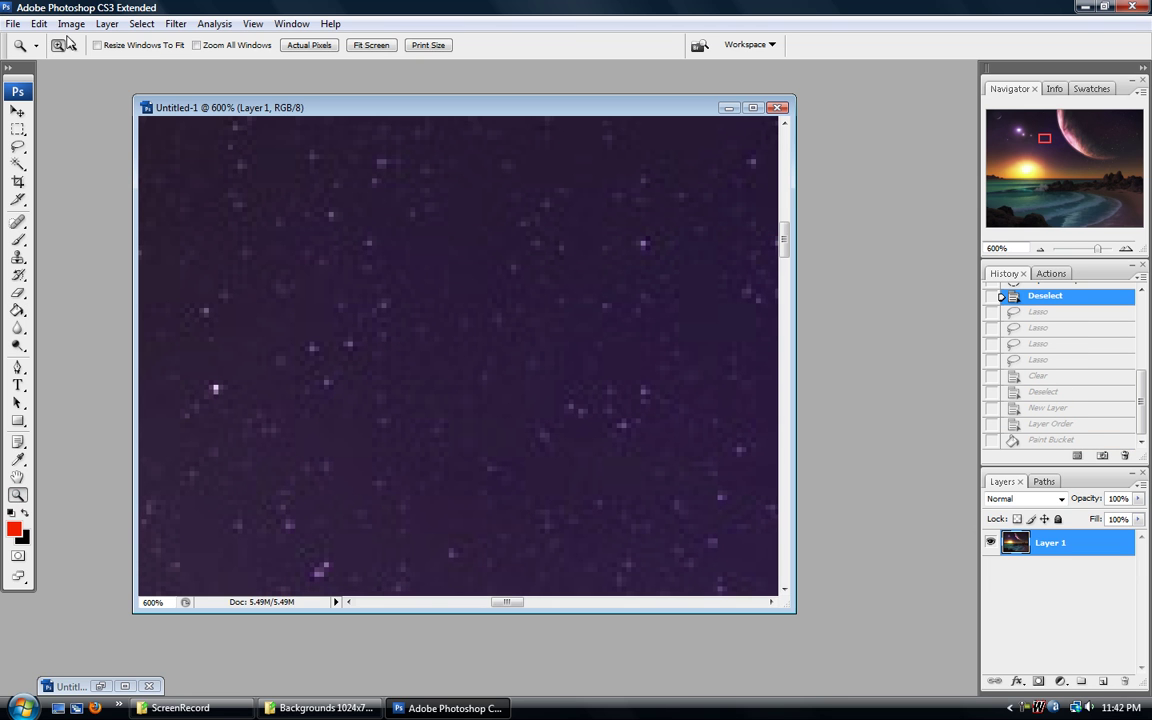
- Lasso an area in the middle of the sky, delete it and deselect
{"action": "left_click", "coordinate": [17, 147]}
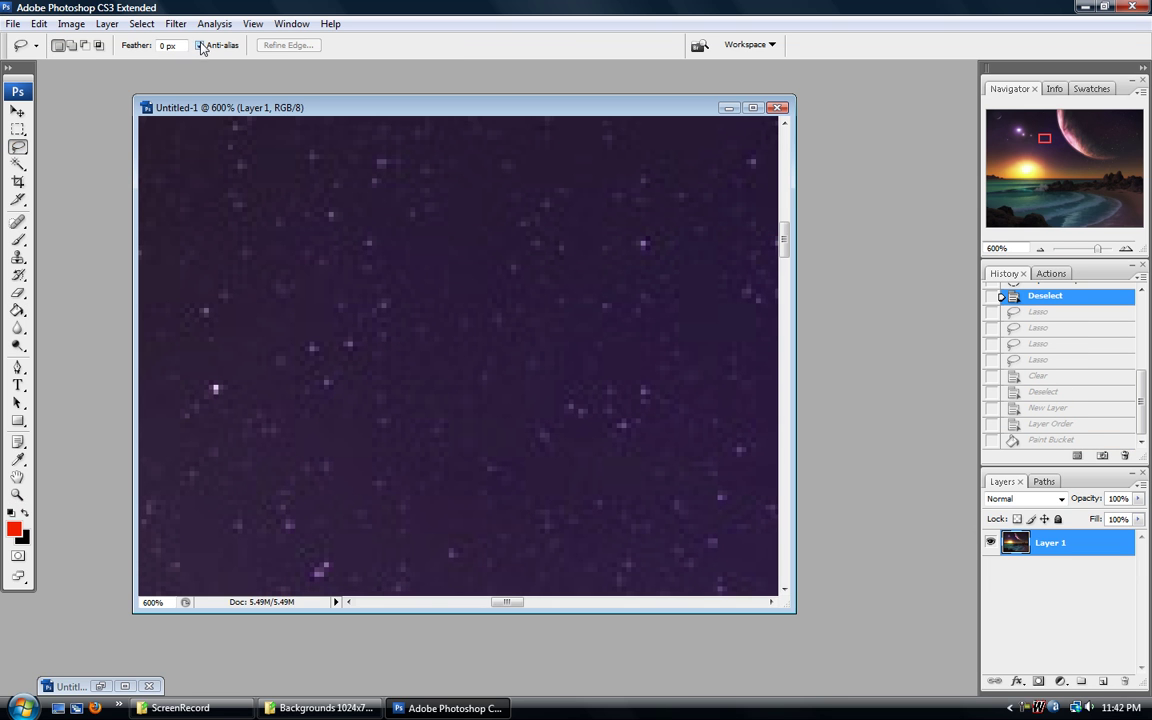
{"action": "mouse_move", "coordinate": [411, 233]}
{"action": "left_mouse_down"}
{"action": "mouse_move", "coordinate": [343, 332]}
{"action": "mouse_move", "coordinate": [451, 459]}
{"action": "mouse_move", "coordinate": [582, 318]}
{"action": "mouse_move", "coordinate": [442, 176]}
{"action": "left_mouse_up"}
{"action": "key", "text": "Delete"}
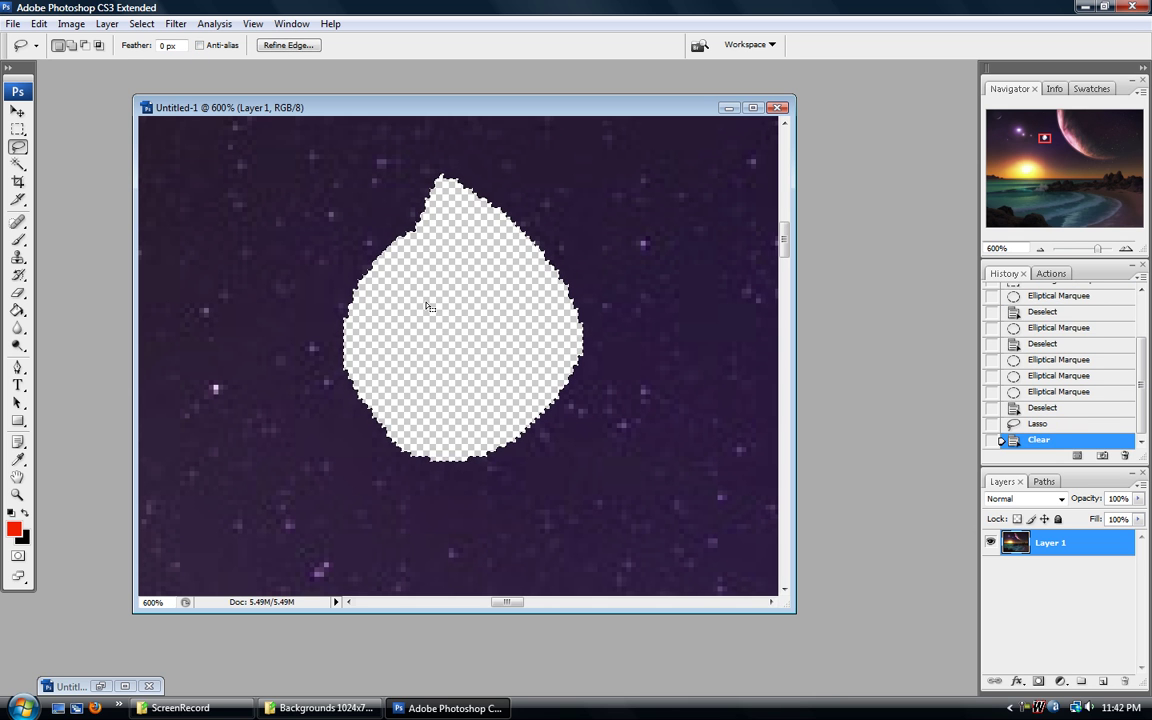
{"action": "key", "text": "ctrl+d"}
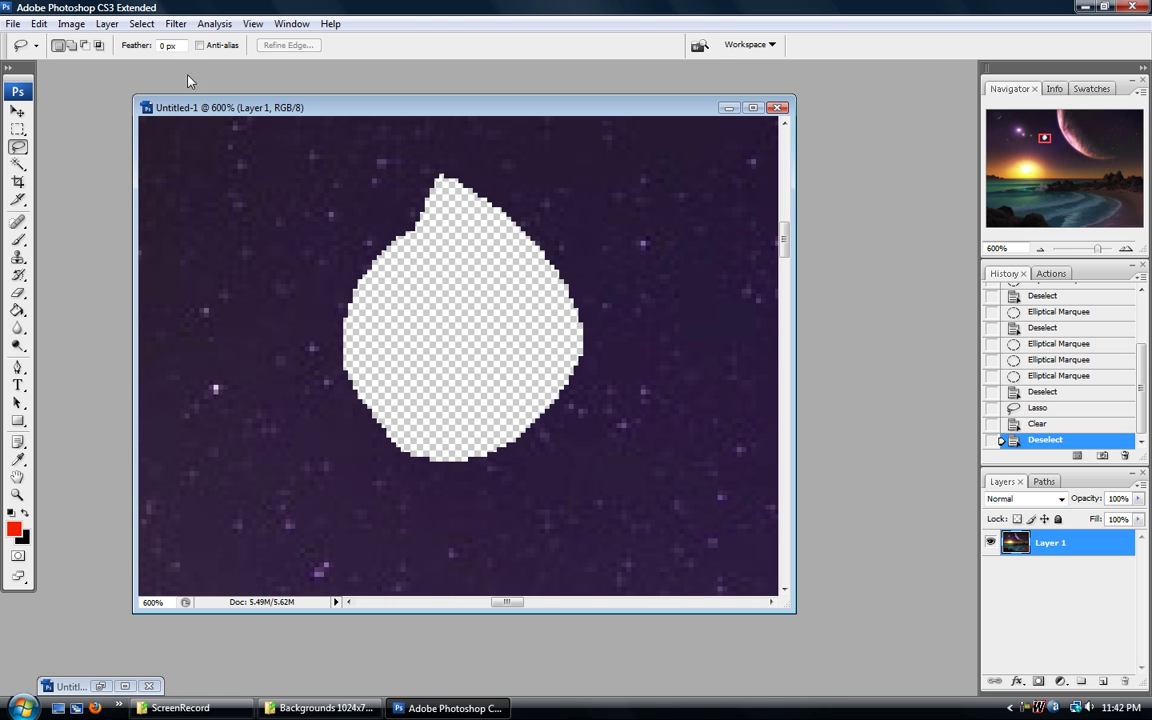
- Erase a second lassoed area to its left, then revert History to before both holes
{"action": "mouse_move", "coordinate": [212, 216]}
{"action": "left_mouse_down"}
{"action": "mouse_move", "coordinate": [310, 240]}
{"action": "mouse_move", "coordinate": [185, 395]}
{"action": "mouse_move", "coordinate": [215, 225]}
{"action": "left_mouse_up"}
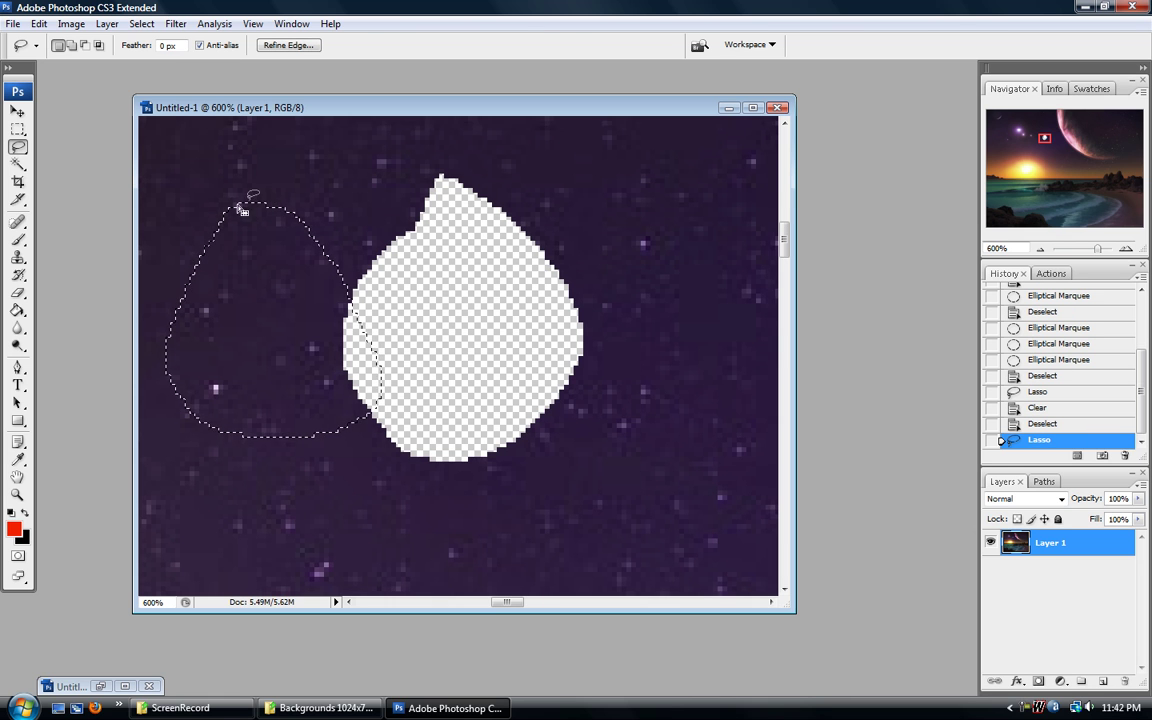
{"action": "key", "text": "Delete"}
{"action": "key", "text": "ctrl+d"}
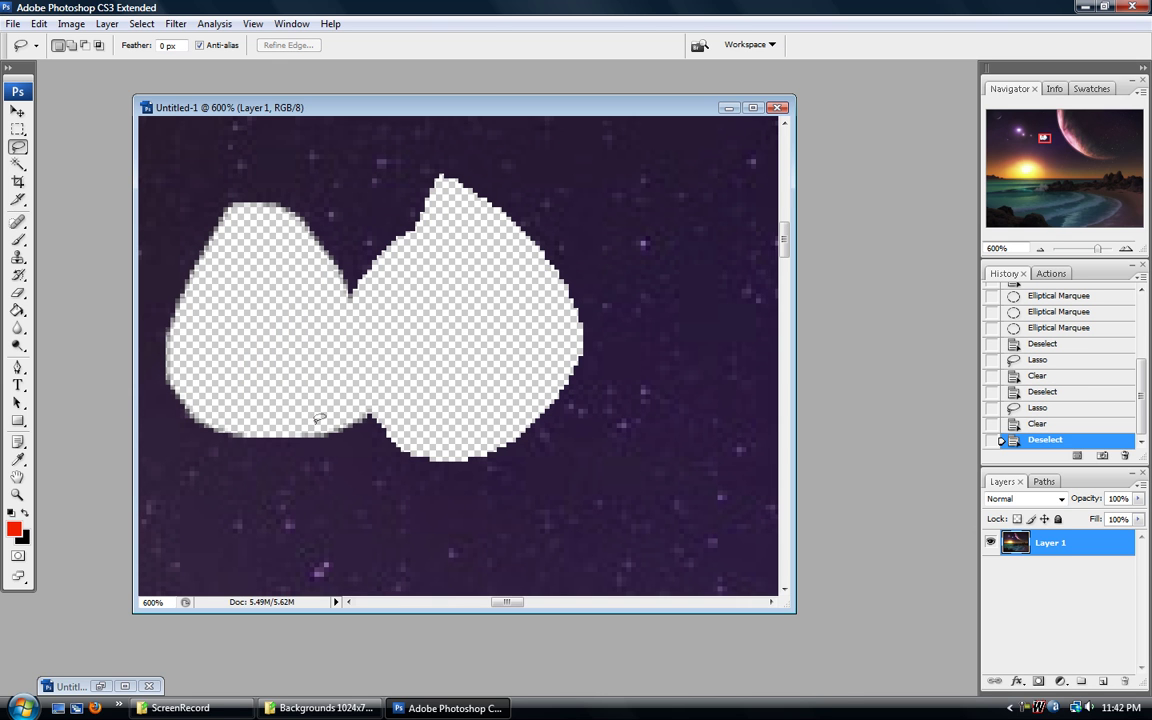
{"action": "left_click", "coordinate": [1060, 343]}
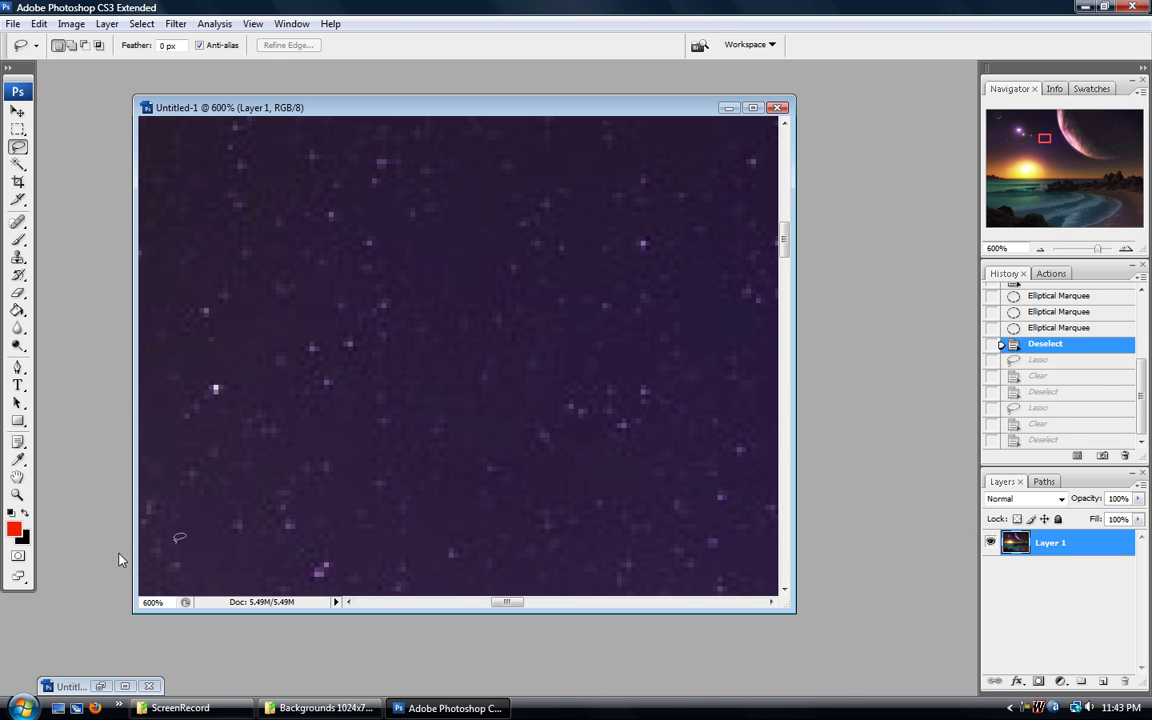
- Choose the Magic Wand with Tolerance 1 and pan toward the orange sunset
{"action": "left_click", "coordinate": [18, 165]}
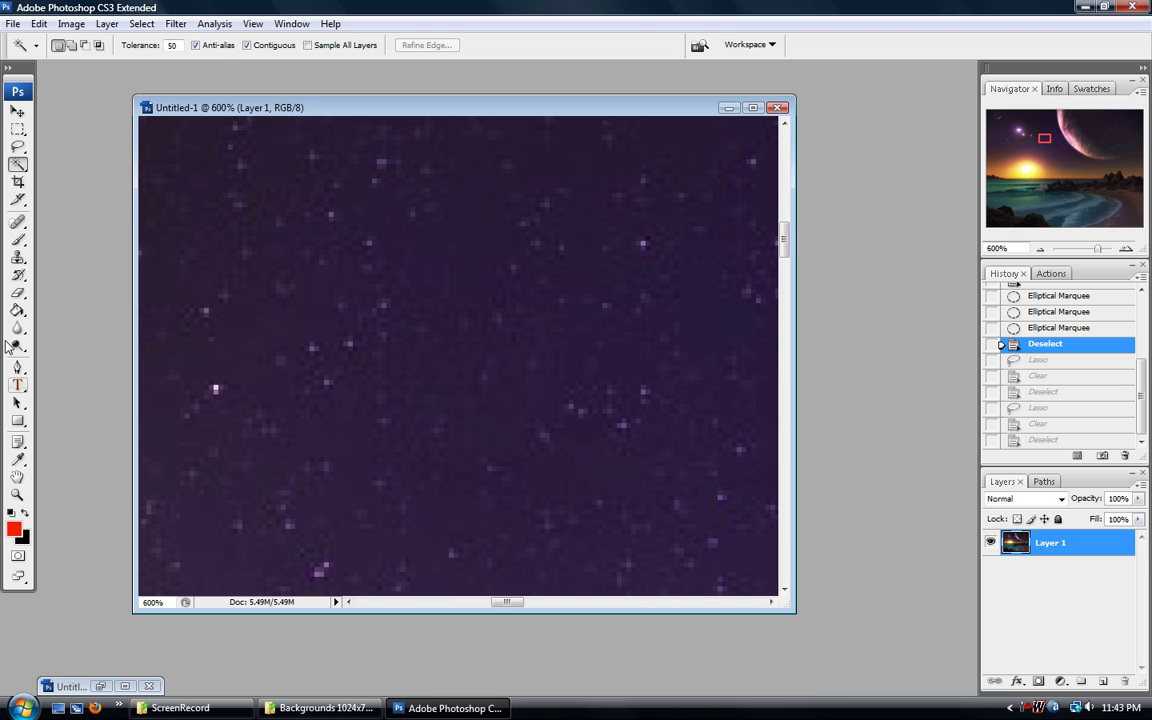
{"action": "left_click", "coordinate": [18, 495]}
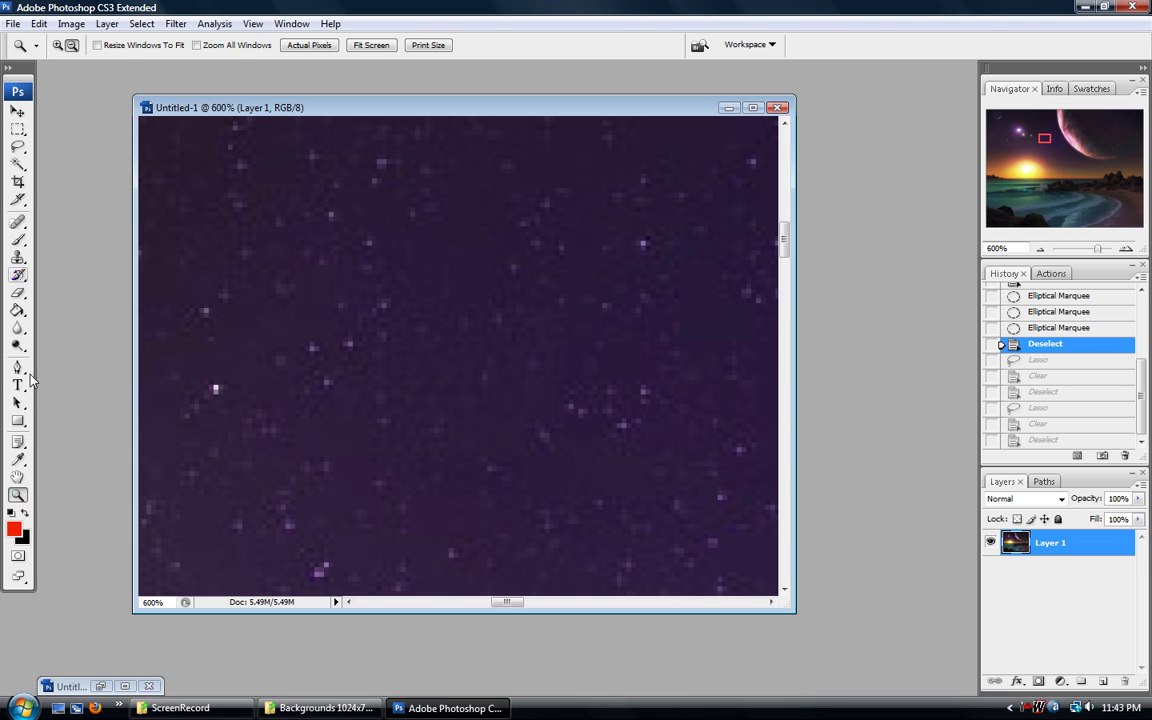
{"action": "left_click", "coordinate": [18, 166]}
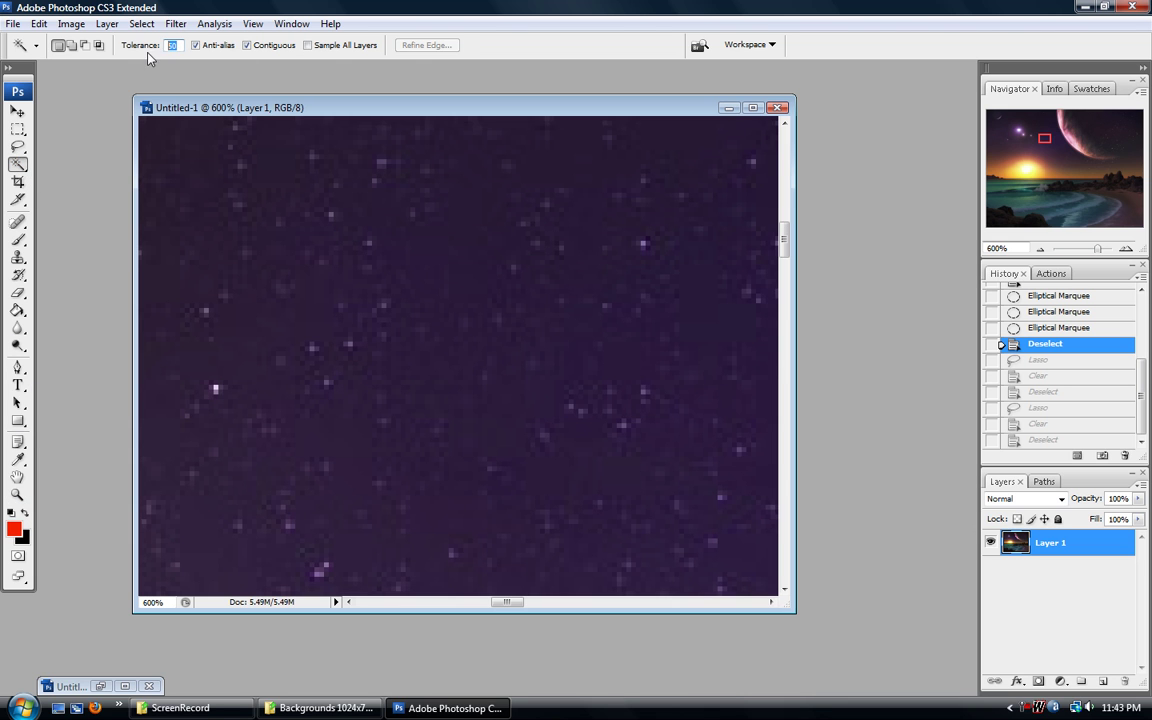
{"action": "type", "text": "1"}
{"action": "left_click", "coordinate": [1044, 168]}
{"action": "left_click_drag", "start_coordinate": [1044, 168], "coordinate": [1043, 169]}
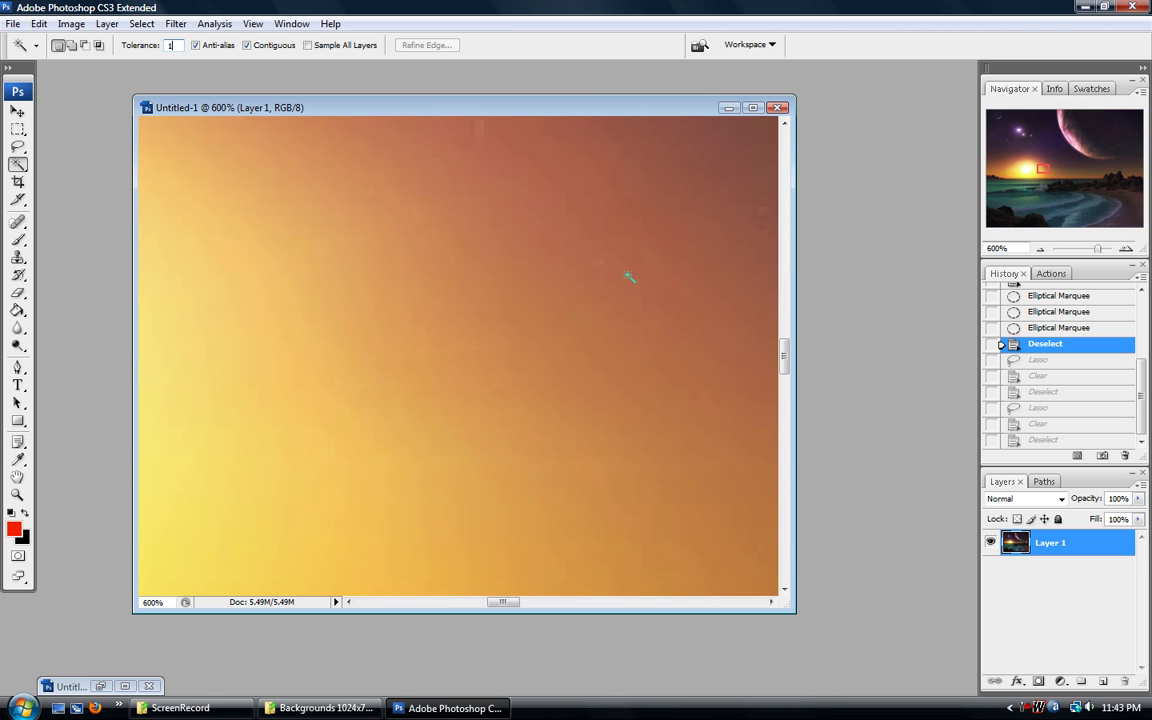
- Shift-click patches of orange sky to build up the glow selection around the sun
{"action": "left_click", "coordinate": [428, 318]}
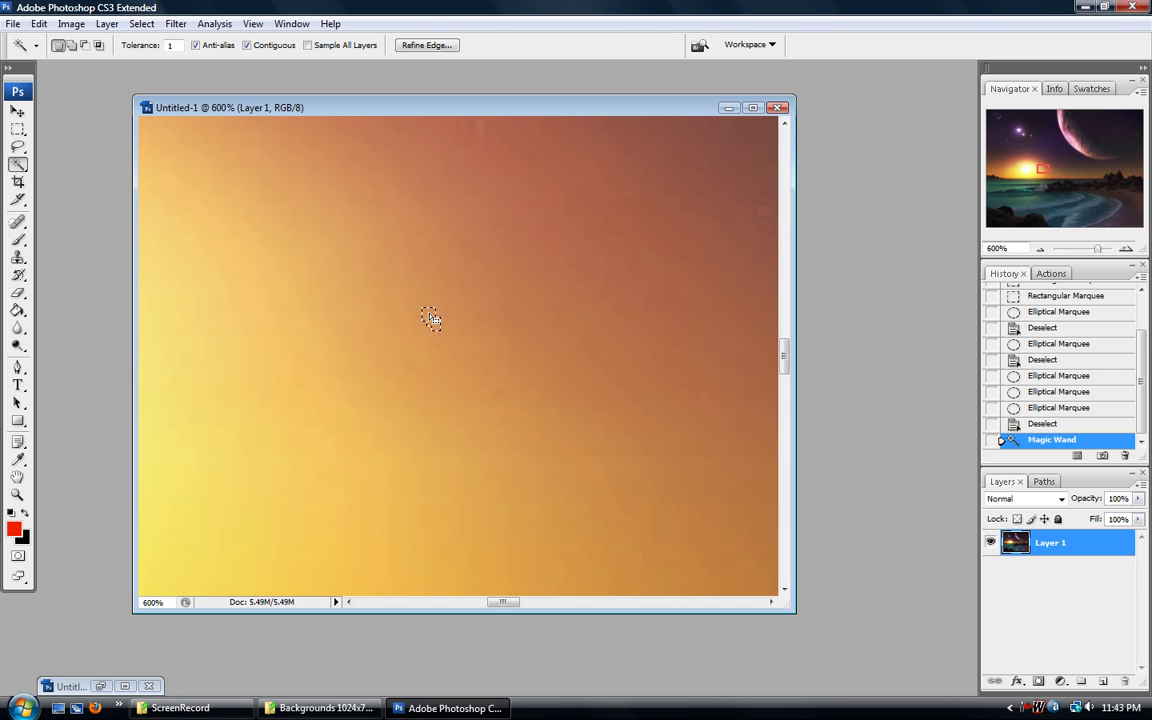
{"action": "left_click", "coordinate": [420, 285], "text": "shift"}
{"action": "left_click", "coordinate": [406, 250], "text": "shift"}
{"action": "left_click", "coordinate": [367, 226], "text": "shift"}
{"action": "left_click", "coordinate": [395, 258], "text": "shift"}
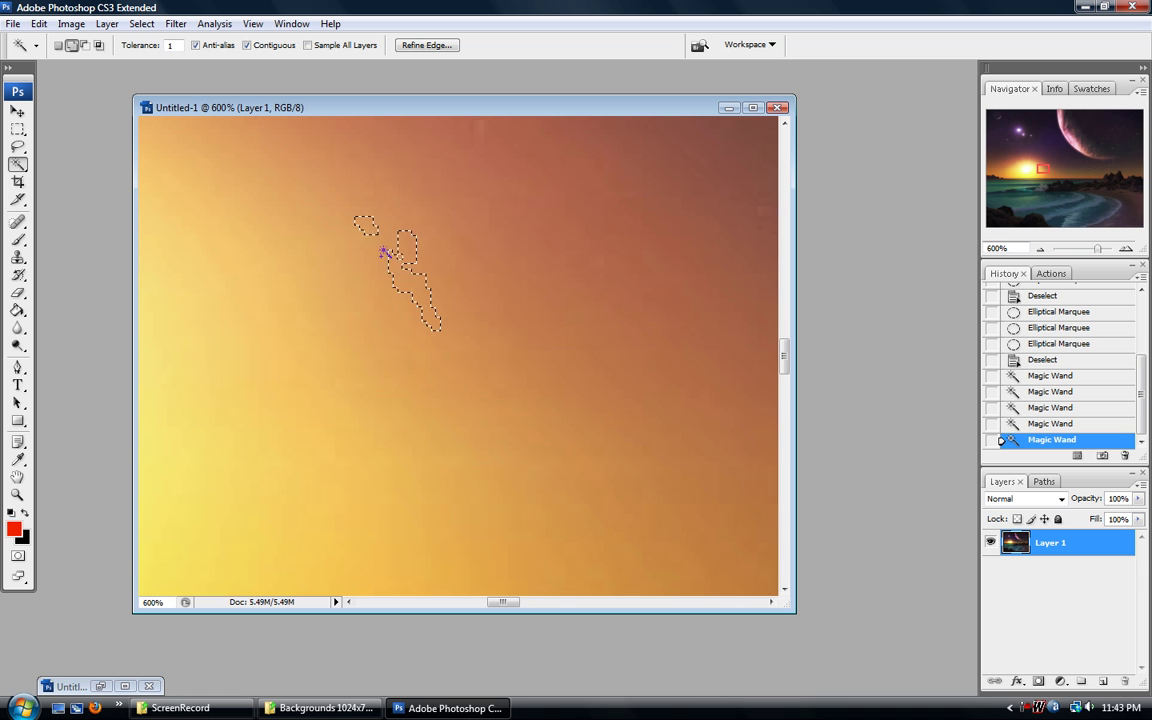
{"action": "left_click", "coordinate": [388, 256], "text": "shift"}
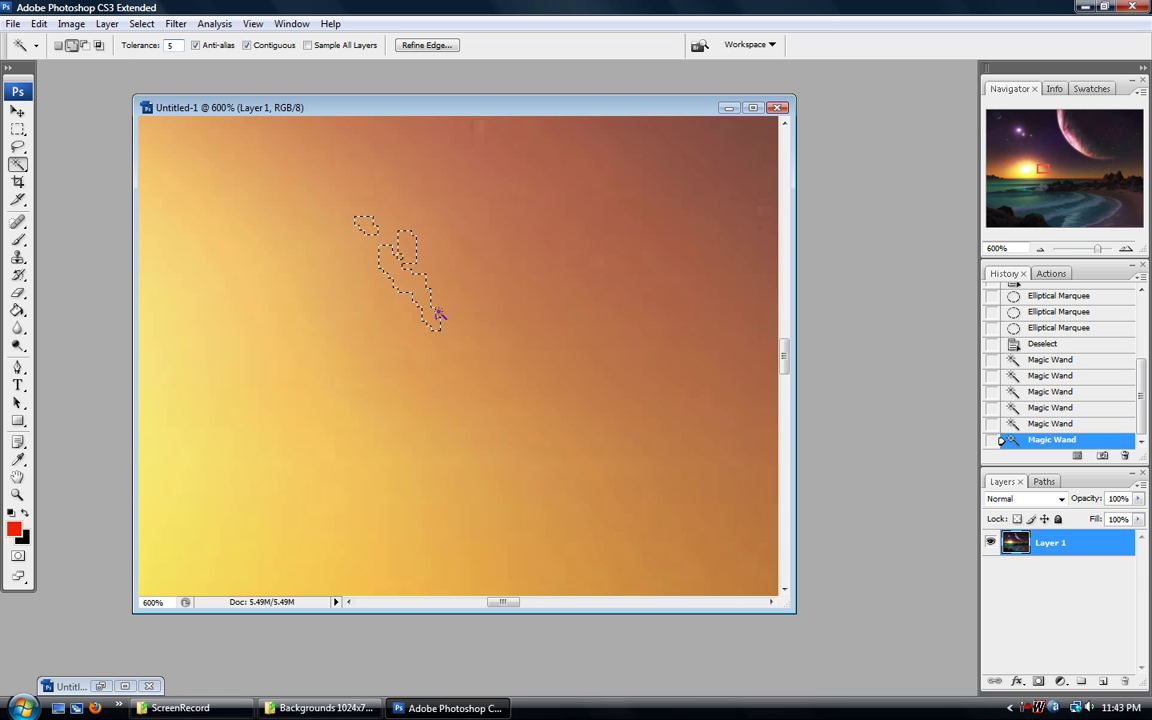
{"action": "left_click", "coordinate": [459, 386], "text": "shift"}
{"action": "left_click", "coordinate": [478, 438], "text": "shift"}
{"action": "left_click", "coordinate": [483, 463], "text": "shift"}
{"action": "left_click", "coordinate": [478, 478], "text": "shift"}
{"action": "left_click", "coordinate": [478, 440], "text": "shift"}
- Raise Tolerance to 50 and reselect the glow
{"action": "left_click", "coordinate": [168, 45]}
{"action": "type", "text": "50"}
{"action": "left_click", "coordinate": [462, 372]}
- Zoom out to 100% to show the whole sunset image
{"action": "left_click", "coordinate": [17, 494]}
{"action": "left_click", "coordinate": [71, 45]}
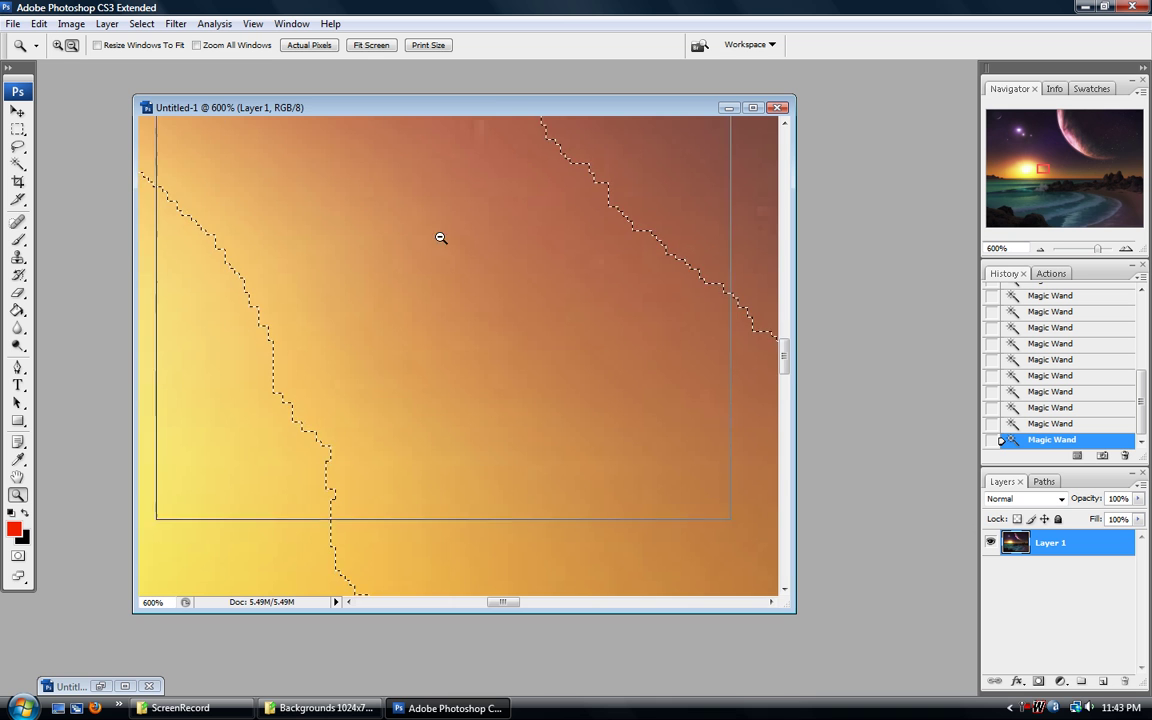
{"action": "left_click", "coordinate": [501, 399]}
{"action": "left_click", "coordinate": [440, 432]}
{"action": "left_click", "coordinate": [438, 432]}
{"action": "left_click", "coordinate": [229, 276]}
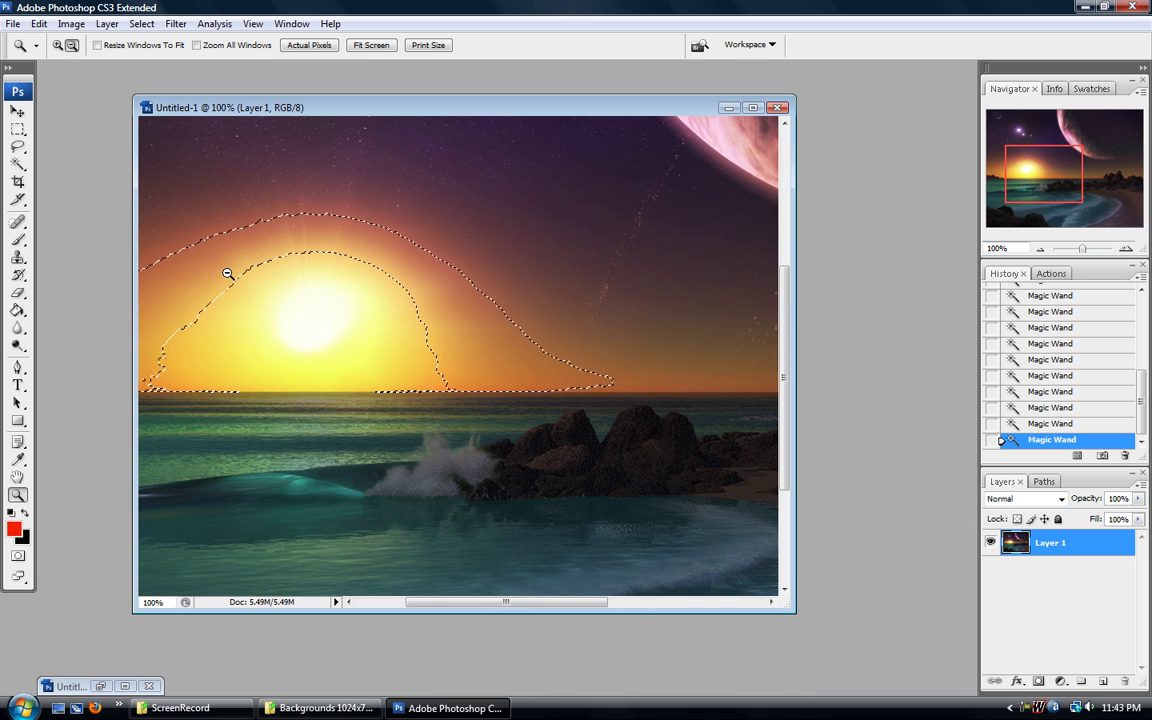
- Set Magic Wand Tolerance to 20 and subtract sky near the horizon and upper-left edge
{"action": "left_click", "coordinate": [17, 164]}
{"action": "double_click", "coordinate": [174, 45]}
{"action": "type", "text": "20"}
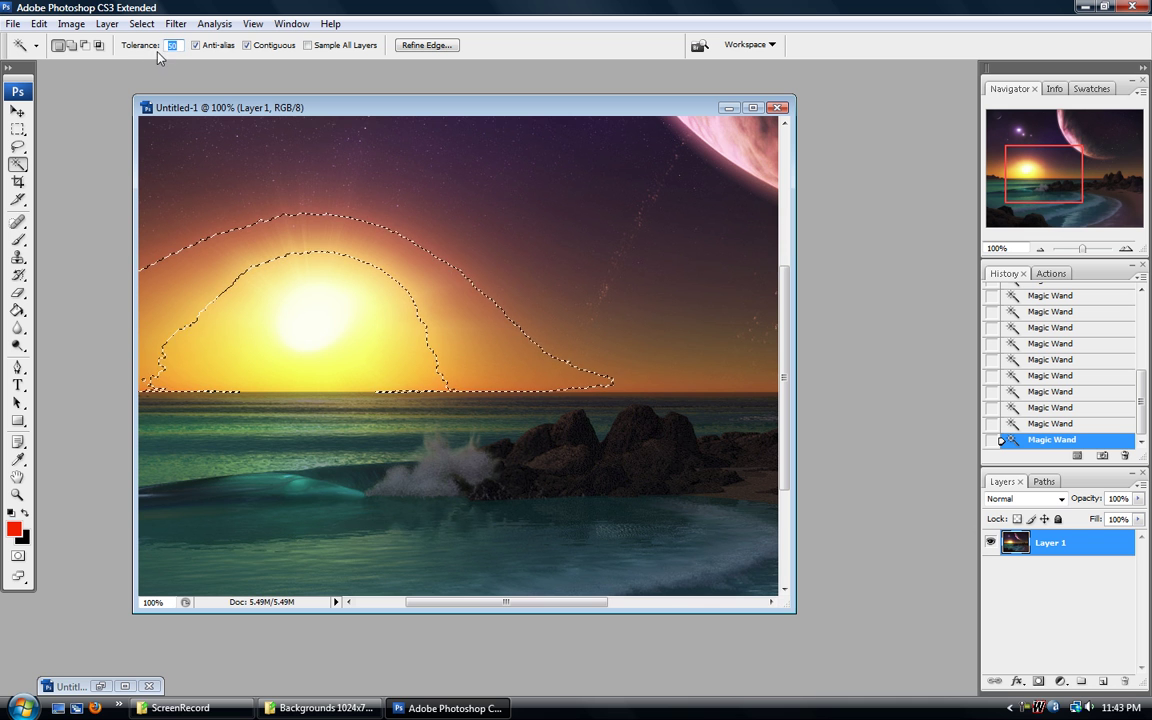
{"action": "key", "text": "Return"}
{"action": "key", "text": "alt"}
{"action": "left_click", "coordinate": [555, 372], "text": "alt"}
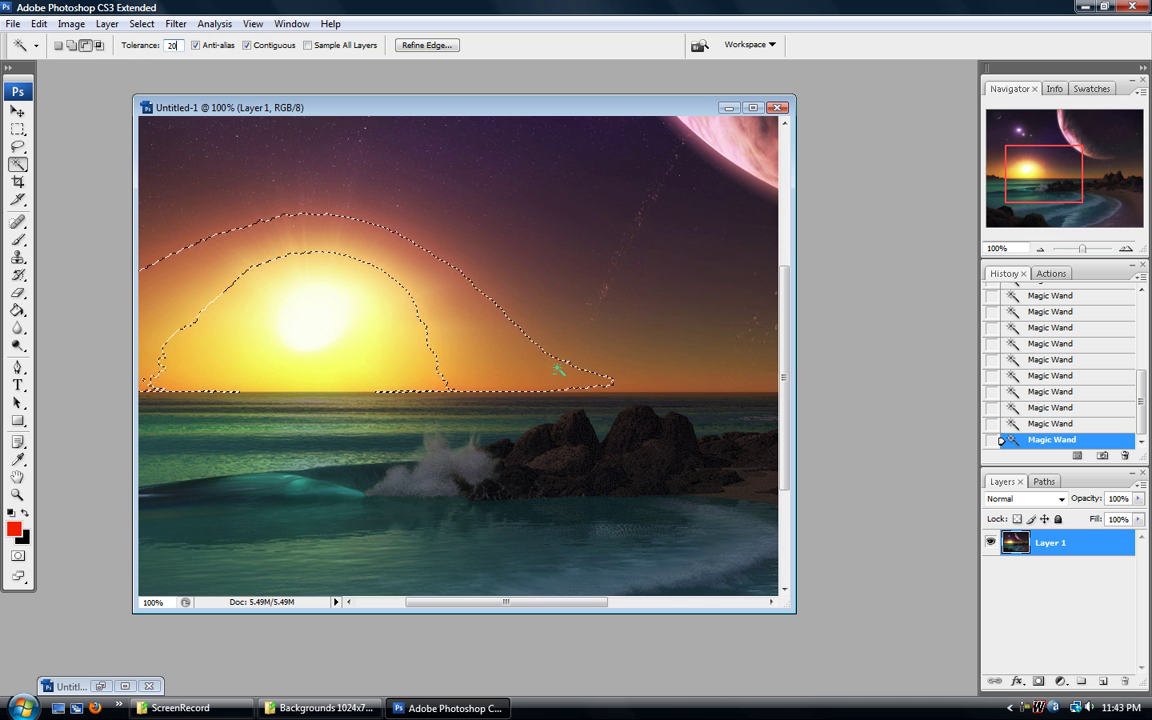
{"action": "left_click", "coordinate": [157, 278], "text": "alt"}
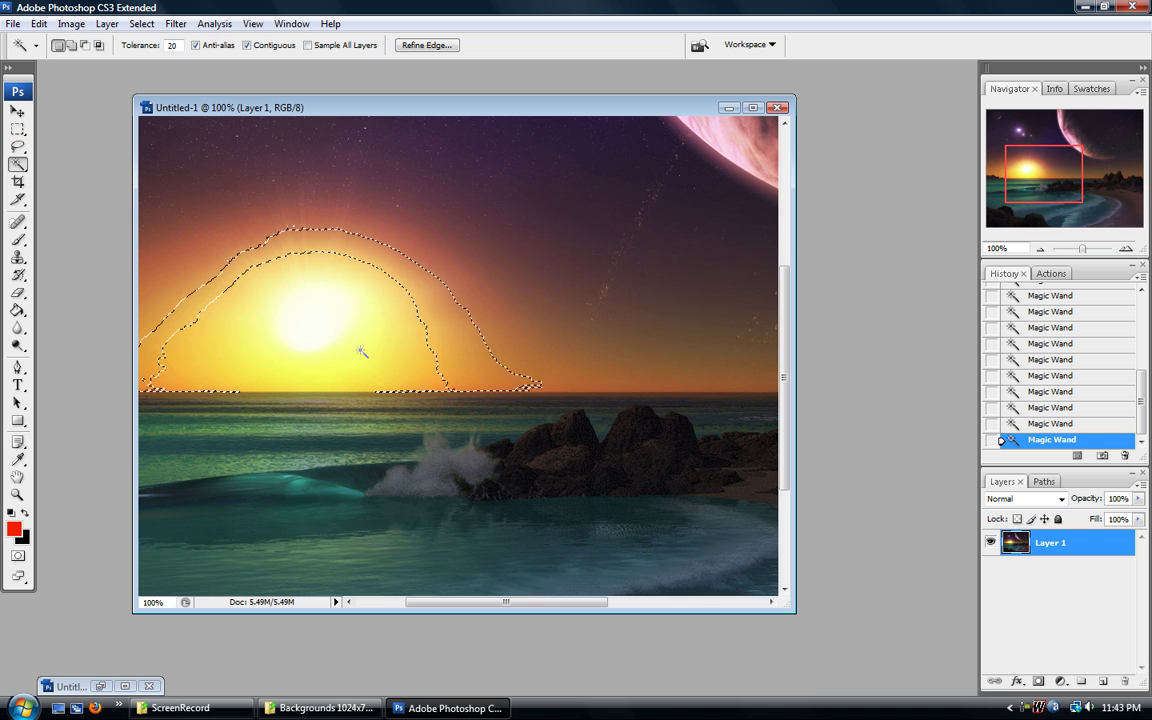
- Shift-lasso to add the area down around the waves to the selection
{"action": "key", "text": "shift"}
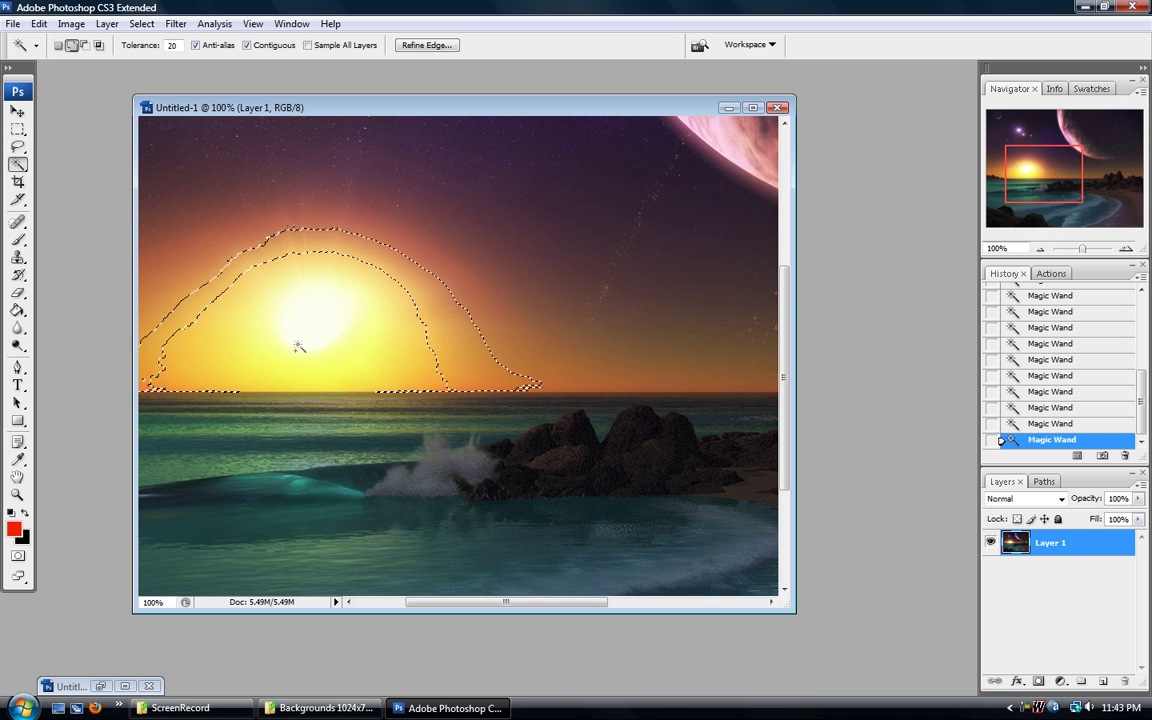
{"action": "left_click", "coordinate": [18, 147]}
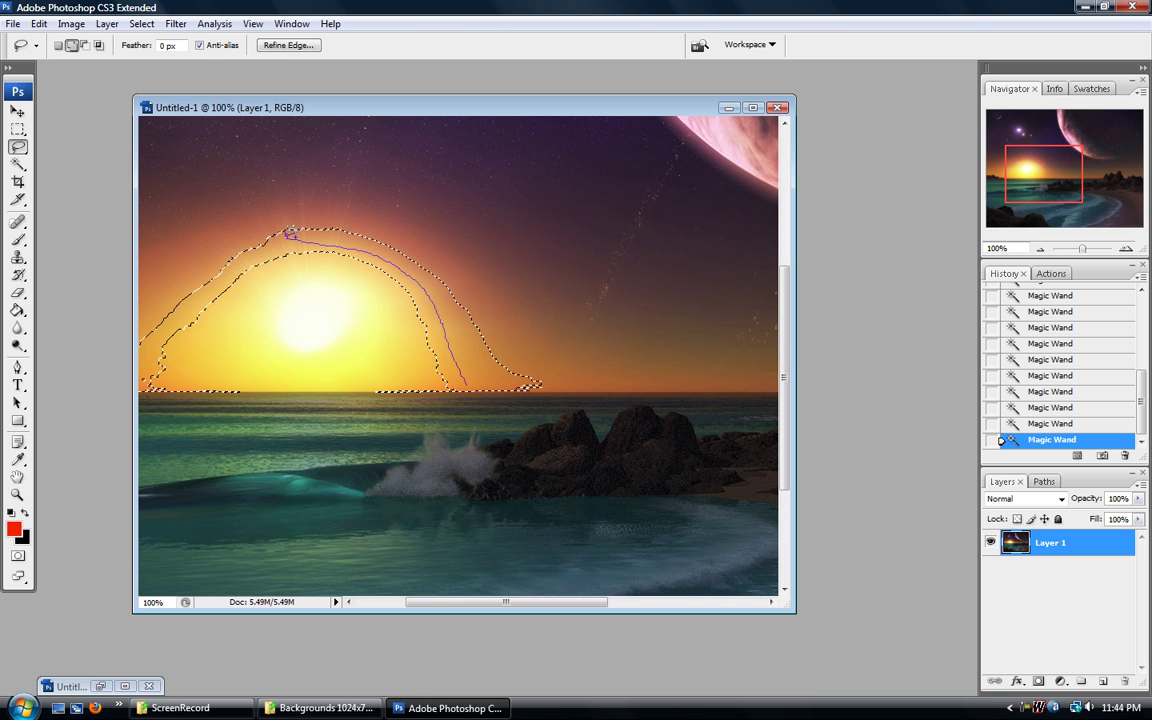
{"action": "mouse_move", "coordinate": [132, 390]}
{"action": "left_mouse_down"}
{"action": "mouse_move", "coordinate": [420, 466]}
{"action": "mouse_move", "coordinate": [470, 392]}
{"action": "left_mouse_up"}
- Alt-drag the Rectangular Marquee to remove everything below the horizon
{"action": "key", "text": "m"}
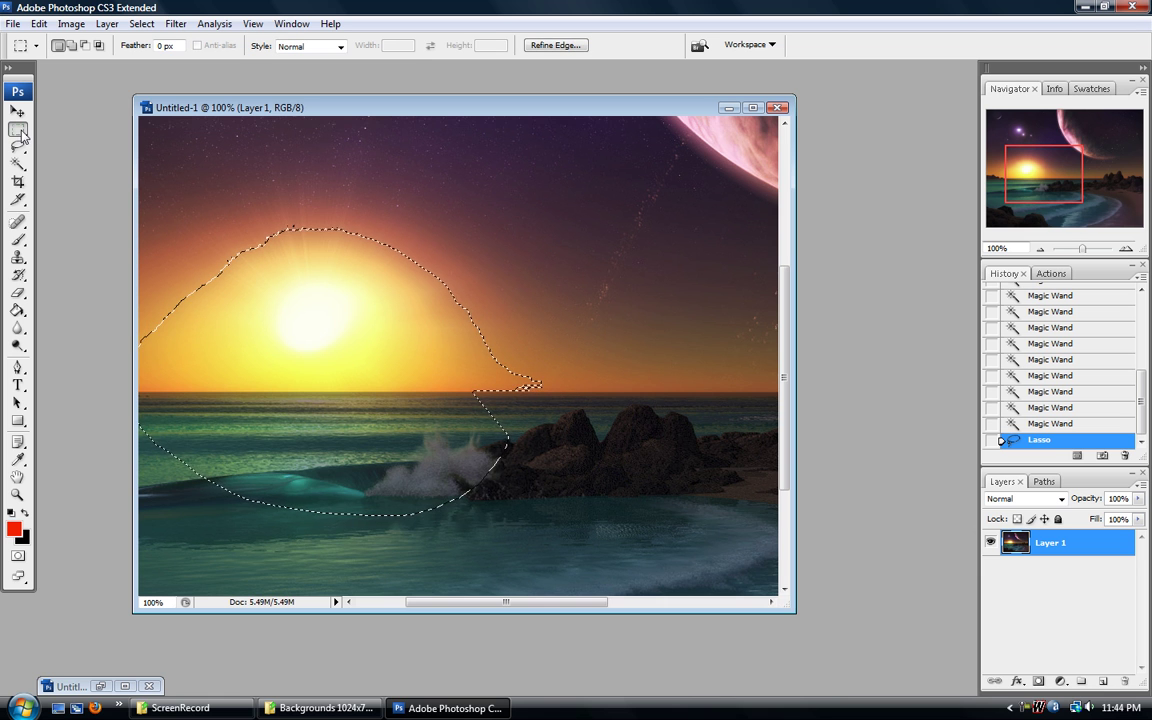
{"action": "key", "text": "alt"}
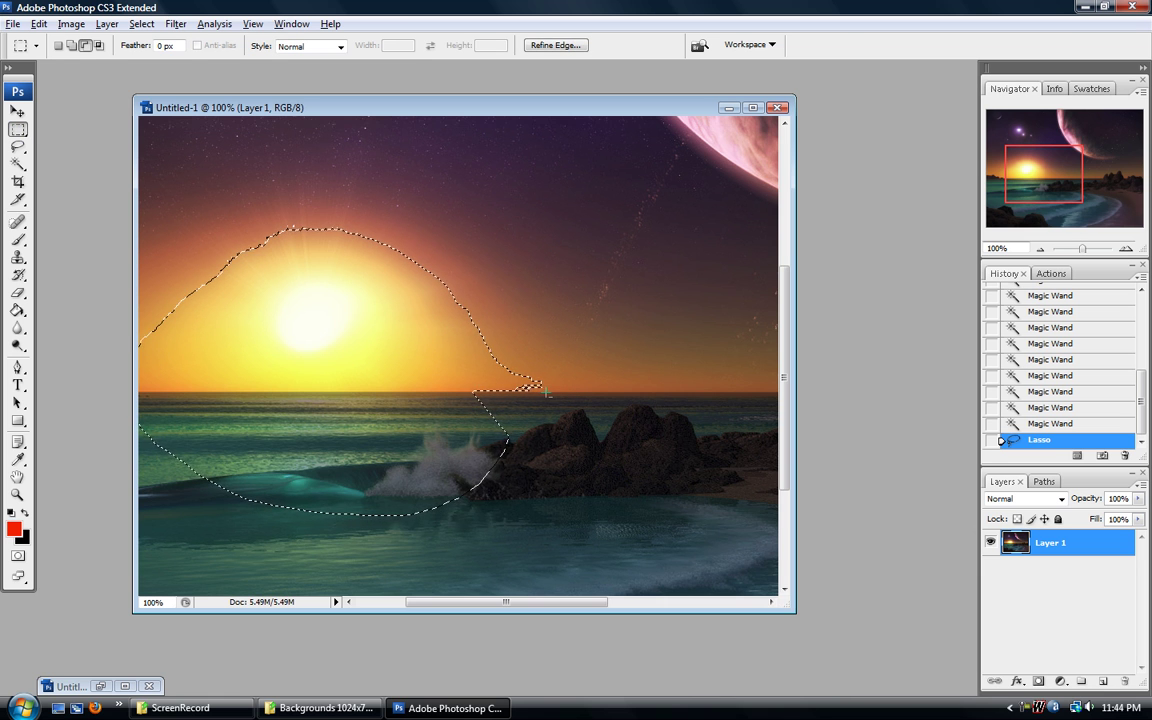
{"action": "left_click_drag", "start_coordinate": [268, 507], "coordinate": [72, 560]}
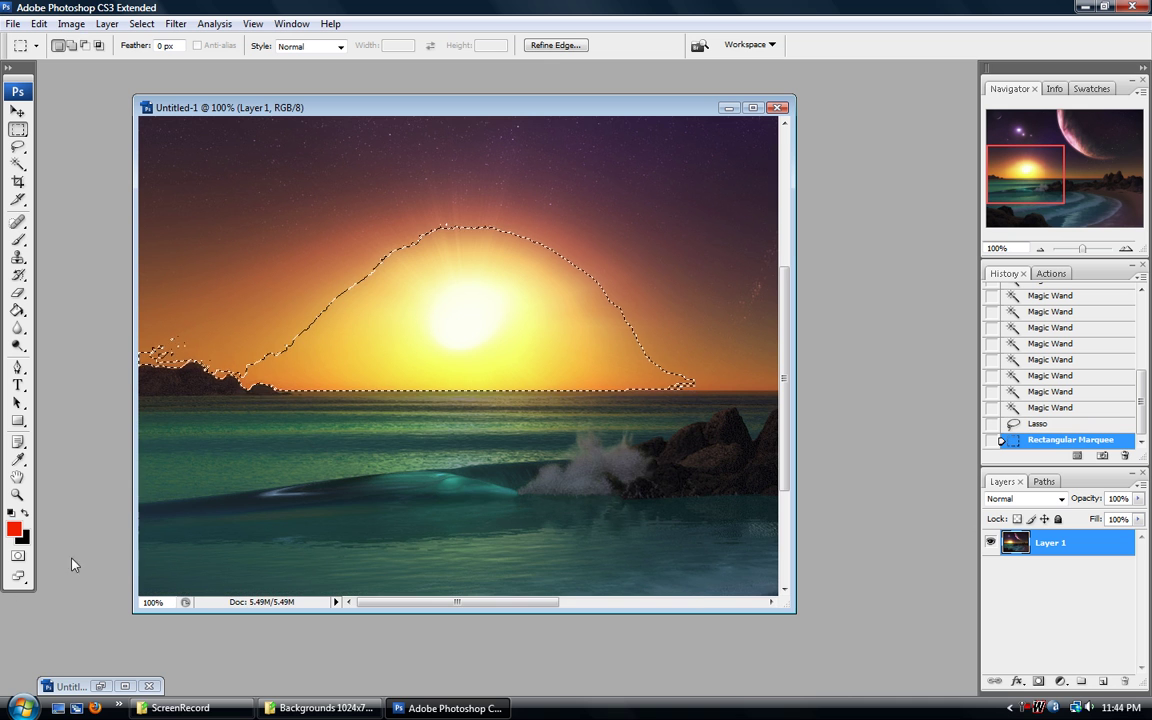
{"action": "left_click_drag", "start_coordinate": [4, 470], "coordinate": [112, 472]}
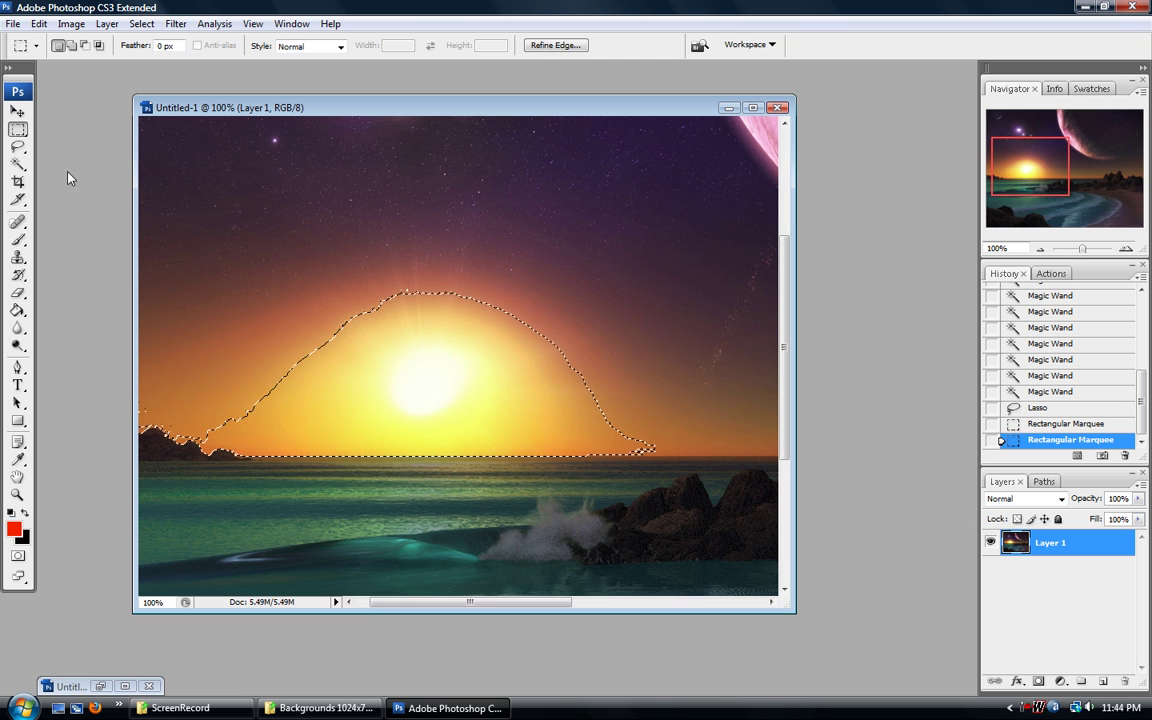
{"action": "left_click", "coordinate": [17, 147]}
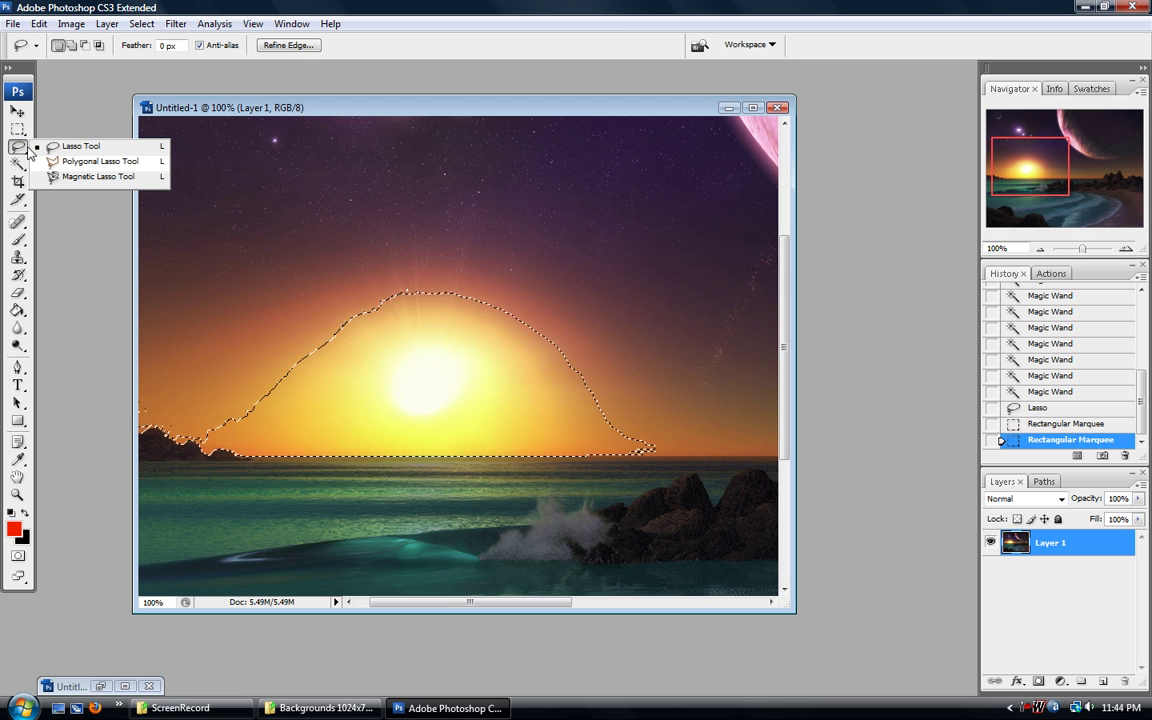
- Draw a diamond with the Polygonal Lasso, move it higher, clear it and deselect
{"action": "left_click", "coordinate": [80, 163]}
{"action": "left_click", "coordinate": [247, 213]}
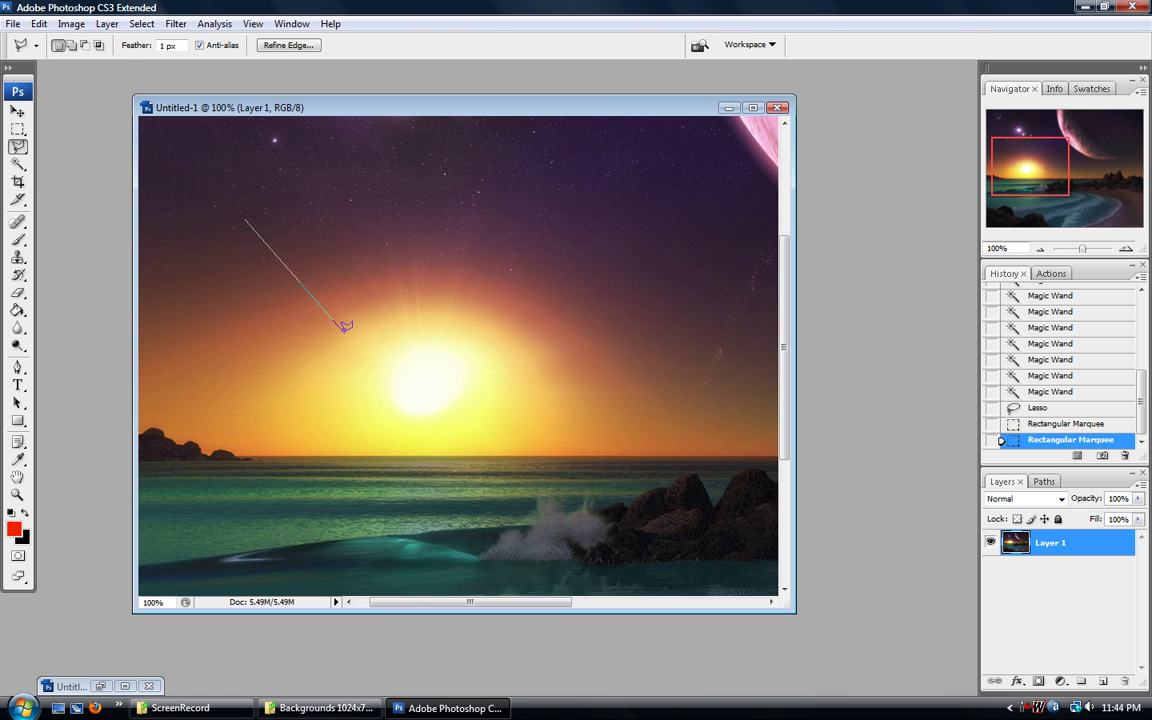
{"action": "left_click", "coordinate": [474, 232]}
{"action": "left_click", "coordinate": [363, 143]}
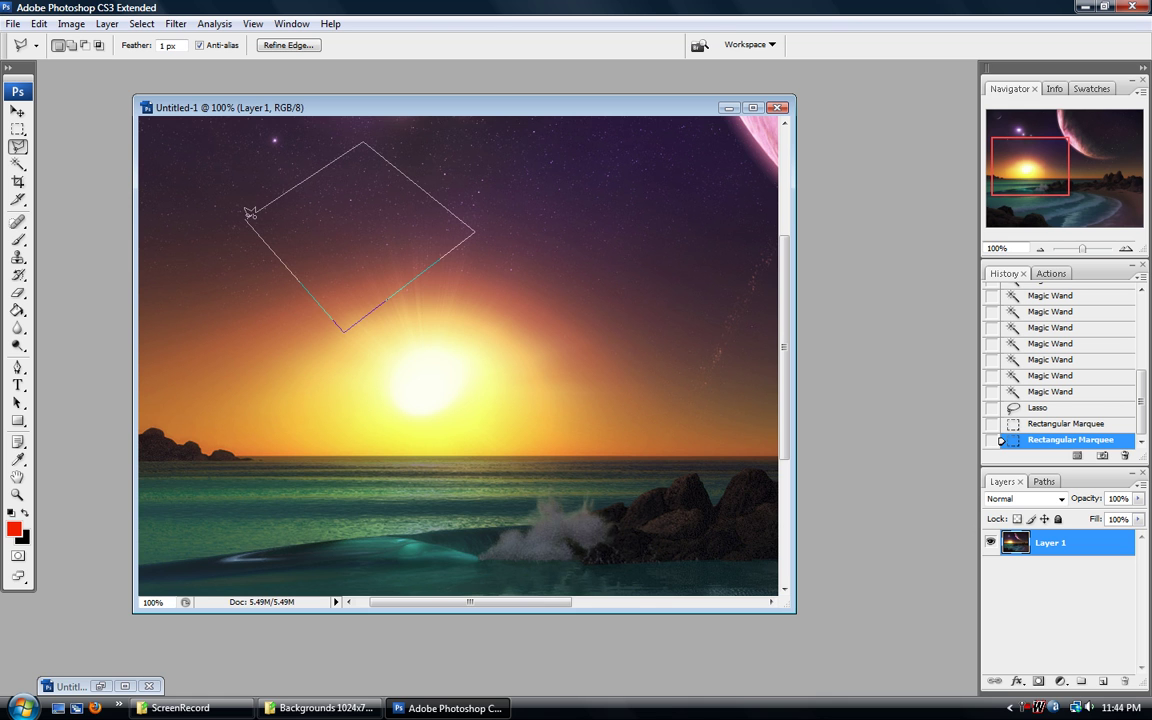
{"action": "left_click", "coordinate": [250, 213]}
{"action": "mouse_move", "coordinate": [364, 268]}
{"action": "left_mouse_down"}
{"action": "mouse_move", "coordinate": [450, 321]}
{"action": "mouse_move", "coordinate": [383, 219]}
{"action": "mouse_move", "coordinate": [424, 247]}
{"action": "left_mouse_up"}
{"action": "key", "text": "Delete"}
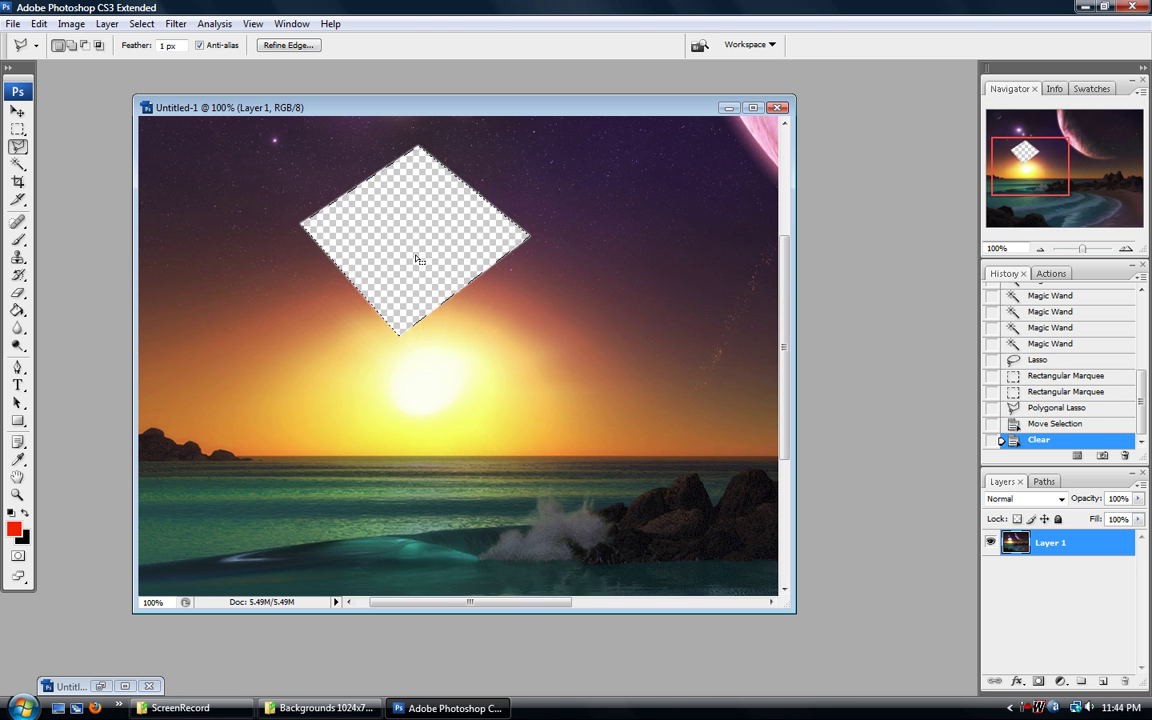
{"action": "key", "text": "ctrl+d"}
- Step back through History to the earlier Magic Wand sun-glow selection
{"action": "left_click", "coordinate": [1037, 391]}
{"action": "left_click", "coordinate": [1063, 373]}
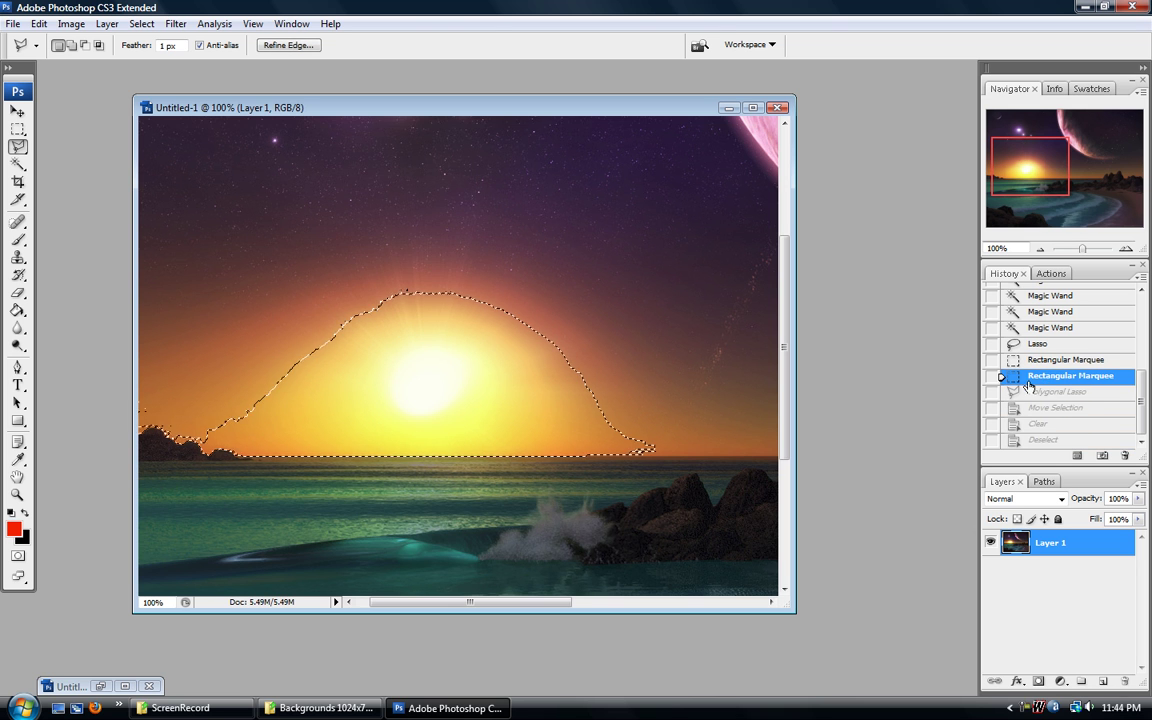
{"action": "left_click", "coordinate": [1050, 327]}
{"action": "left_click_drag", "start_coordinate": [1061, 187], "coordinate": [1079, 206]}
{"action": "left_click", "coordinate": [18, 494]}
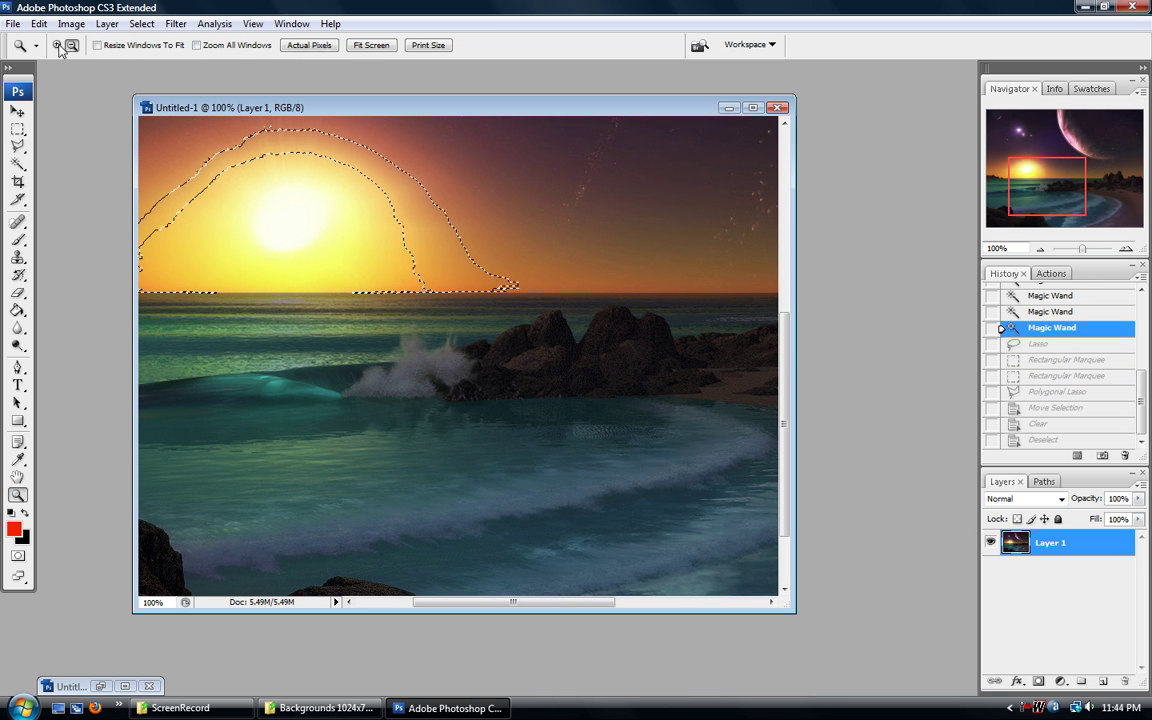
- Lasso the two rock peaks in a heart shape and clear them to transparency
{"action": "left_click", "coordinate": [501, 400]}
{"action": "left_click", "coordinate": [401, 307]}
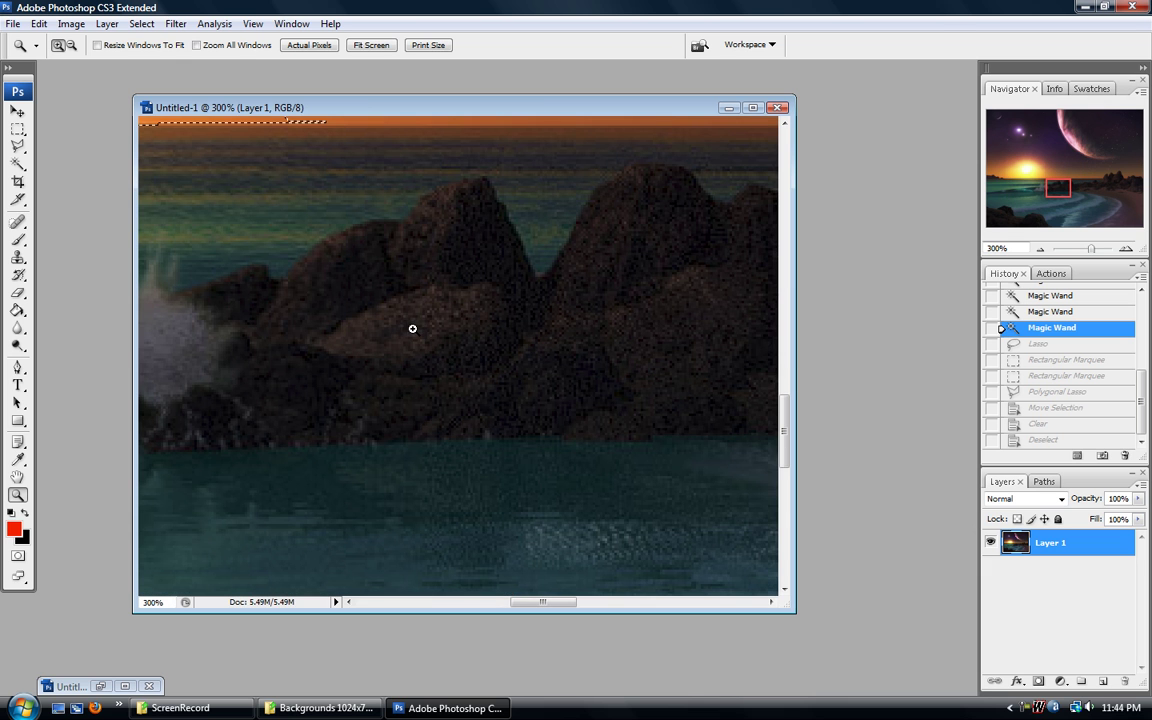
{"action": "left_click", "coordinate": [18, 146]}
{"action": "mouse_move", "coordinate": [411, 209]}
{"action": "left_mouse_down"}
{"action": "mouse_move", "coordinate": [485, 171]}
{"action": "mouse_move", "coordinate": [539, 271]}
{"action": "mouse_move", "coordinate": [589, 189]}
{"action": "mouse_move", "coordinate": [626, 159]}
{"action": "mouse_move", "coordinate": [712, 168]}
{"action": "mouse_move", "coordinate": [692, 180]}
{"action": "mouse_move", "coordinate": [752, 217]}
{"action": "mouse_move", "coordinate": [734, 320]}
{"action": "mouse_move", "coordinate": [544, 440]}
{"action": "mouse_move", "coordinate": [436, 368]}
{"action": "mouse_move", "coordinate": [427, 259]}
{"action": "mouse_move", "coordinate": [411, 214]}
{"action": "left_mouse_up"}
{"action": "left_click", "coordinate": [408, 210]}
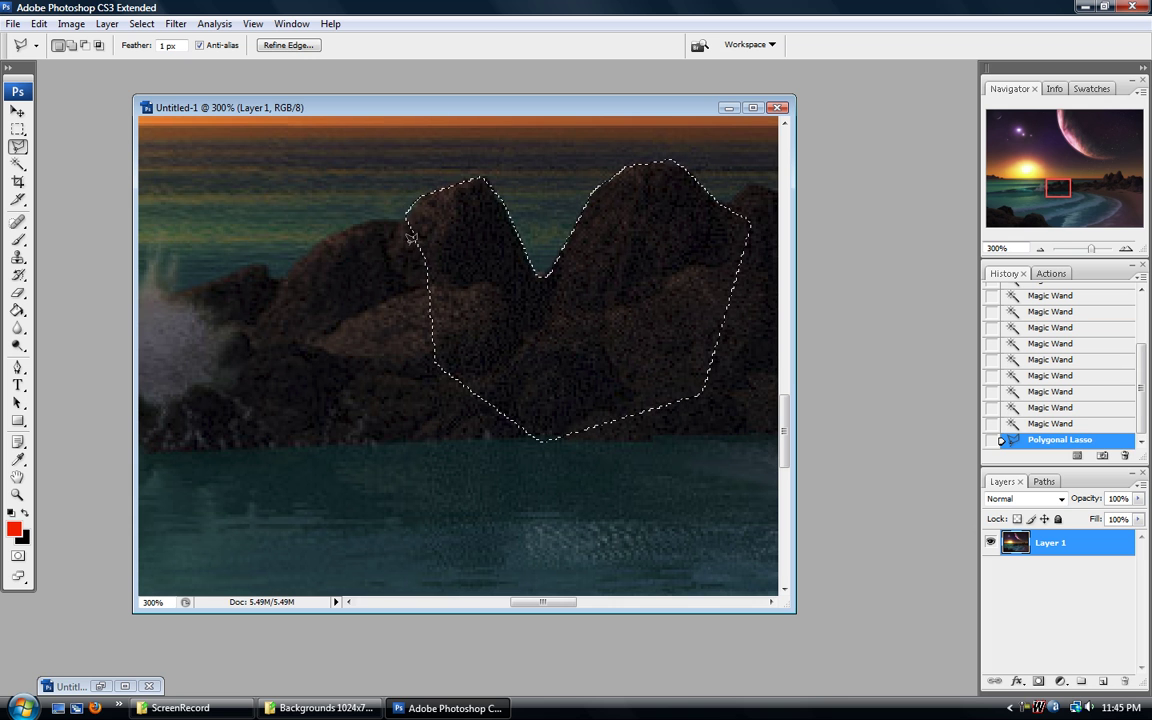
{"action": "key", "text": "Delete"}
{"action": "key", "text": "ctrl+d"}
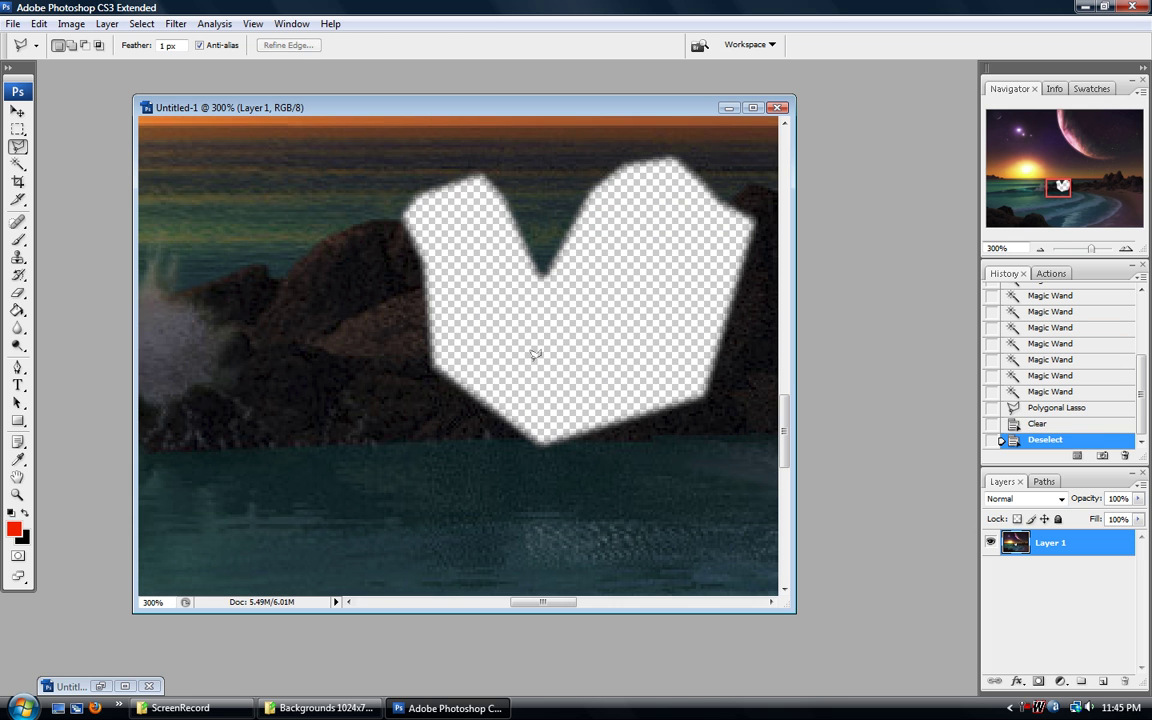
- Zoom out to 50% and revert to the last Magic Wand history state
{"action": "left_click", "coordinate": [13, 495]}
{"action": "left_click", "coordinate": [71, 45]}
{"action": "left_click", "coordinate": [463, 334]}
{"action": "left_click", "coordinate": [481, 347]}
{"action": "left_click", "coordinate": [488, 404]}
{"action": "left_click", "coordinate": [488, 404]}
{"action": "left_click", "coordinate": [1045, 392]}
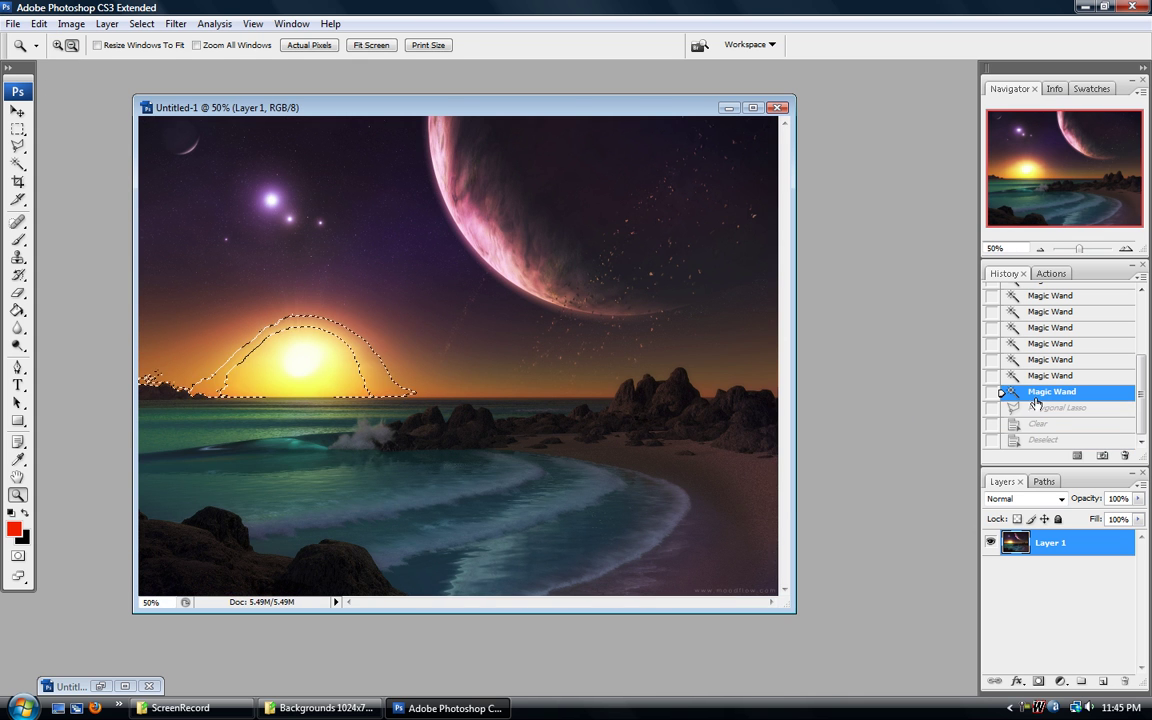
- Deselect, then clear a rectangular marquee area in the upper-left sky
{"action": "left_click", "coordinate": [18, 129]}
{"action": "key", "text": "ctrl+d"}
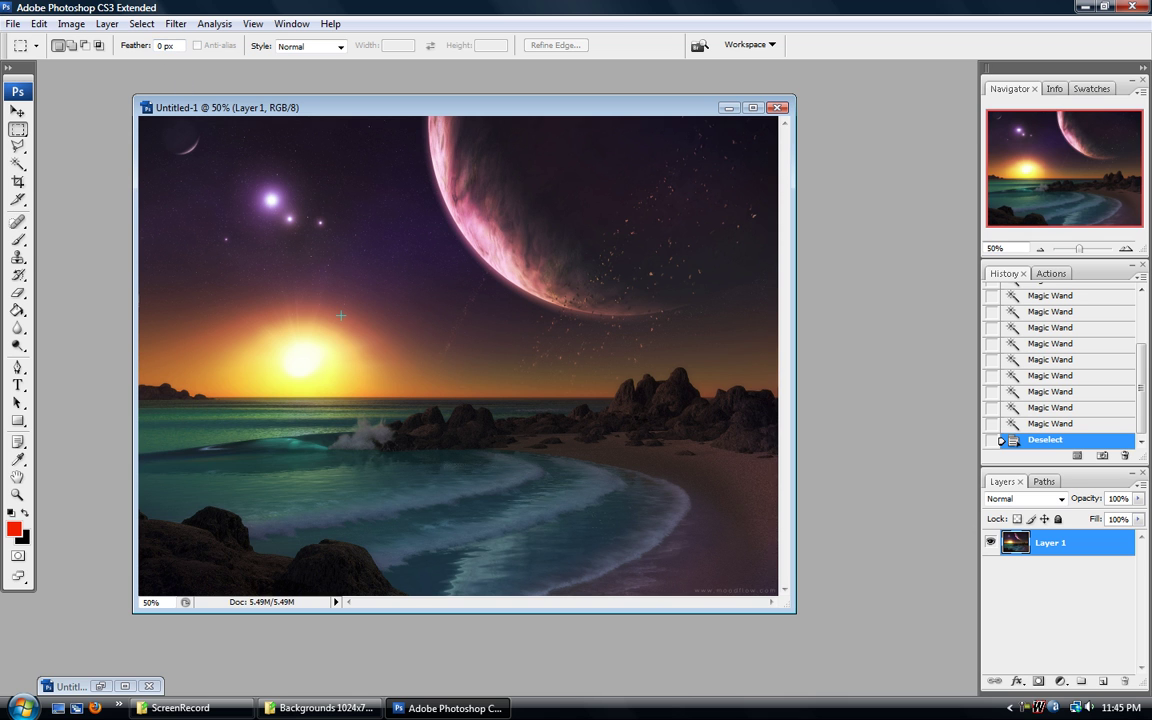
{"action": "left_click_drag", "start_coordinate": [186, 207], "coordinate": [344, 307]}
{"action": "key", "text": "Delete"}
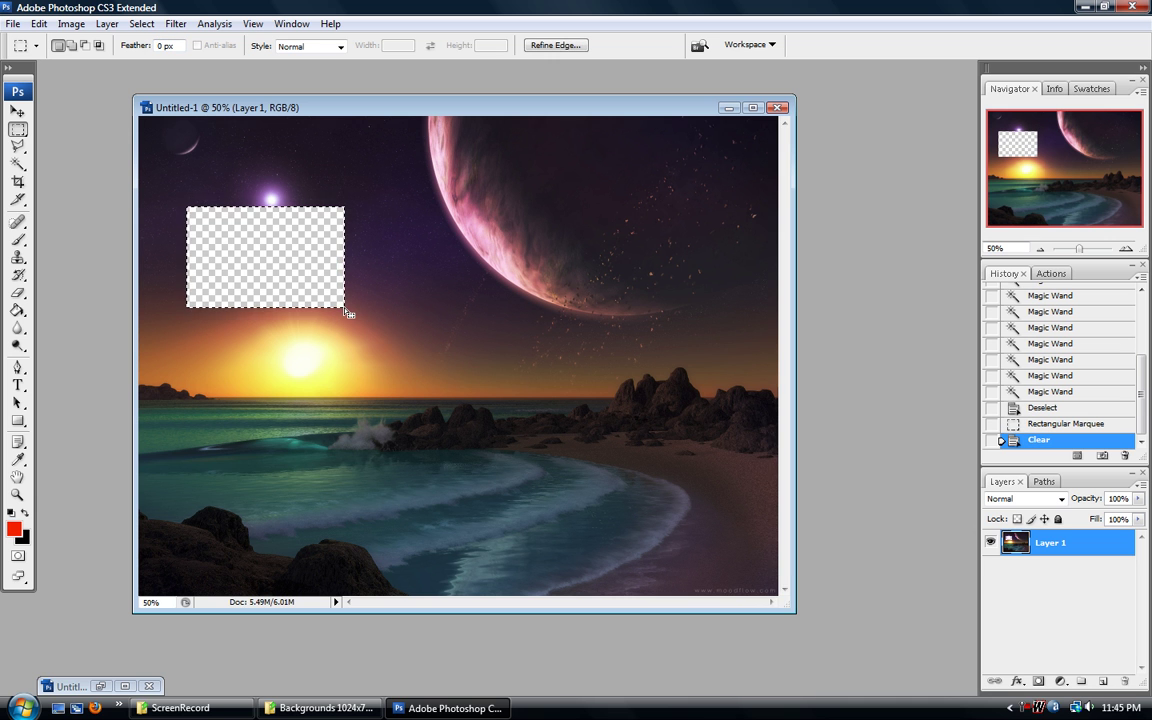
- Zoom to 300% on the cleared rectangle, deselect, and choose the freehand Lasso Tool
{"action": "left_click", "coordinate": [18, 495]}
{"action": "left_click", "coordinate": [316, 265]}
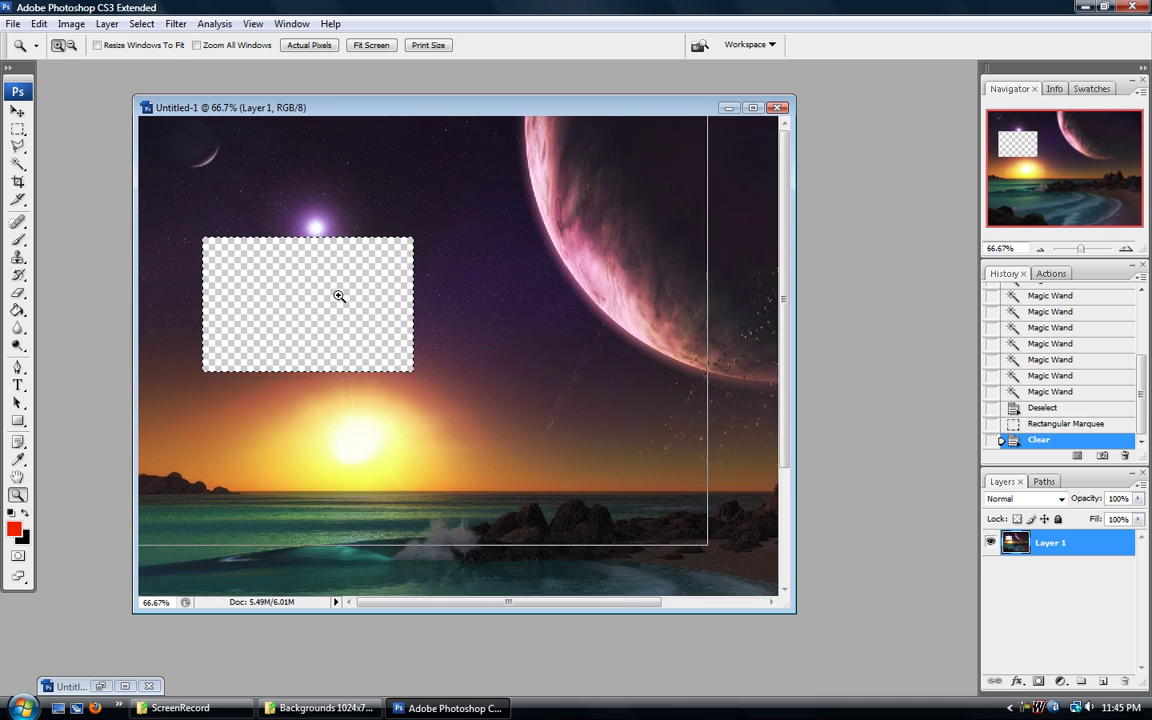
{"action": "left_click", "coordinate": [406, 398]}
{"action": "left_click", "coordinate": [406, 355]}
{"action": "left_click", "coordinate": [406, 355]}
{"action": "key", "text": "m"}
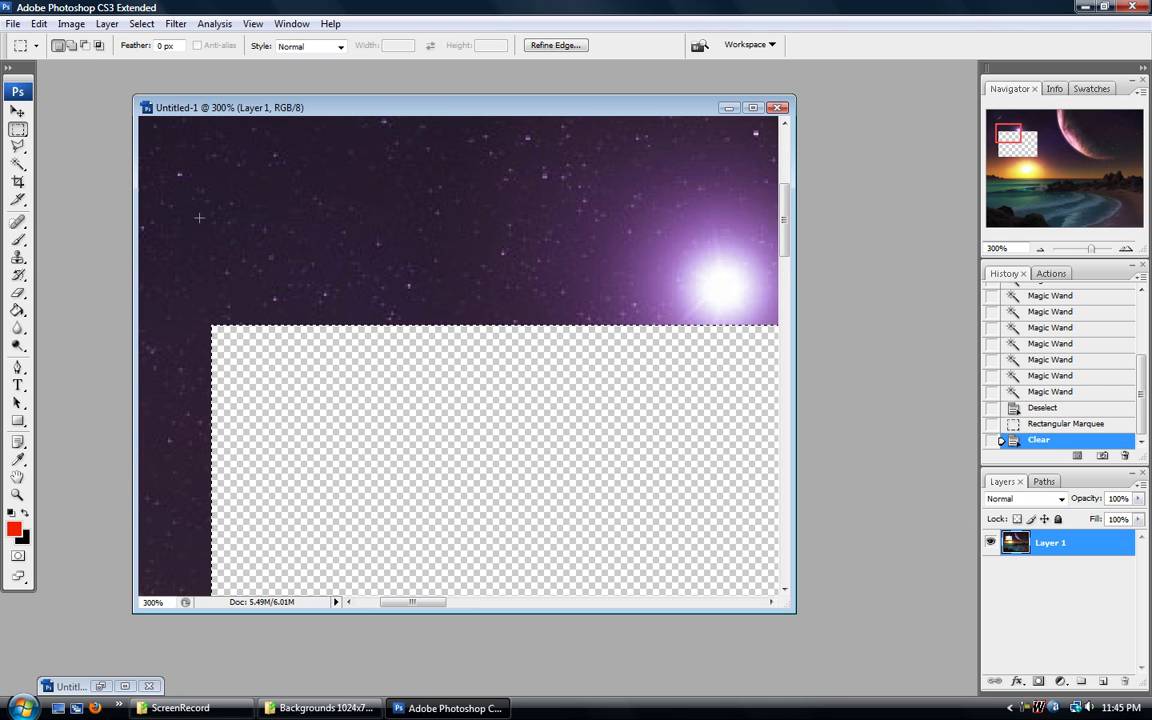
{"action": "left_click", "coordinate": [334, 371]}
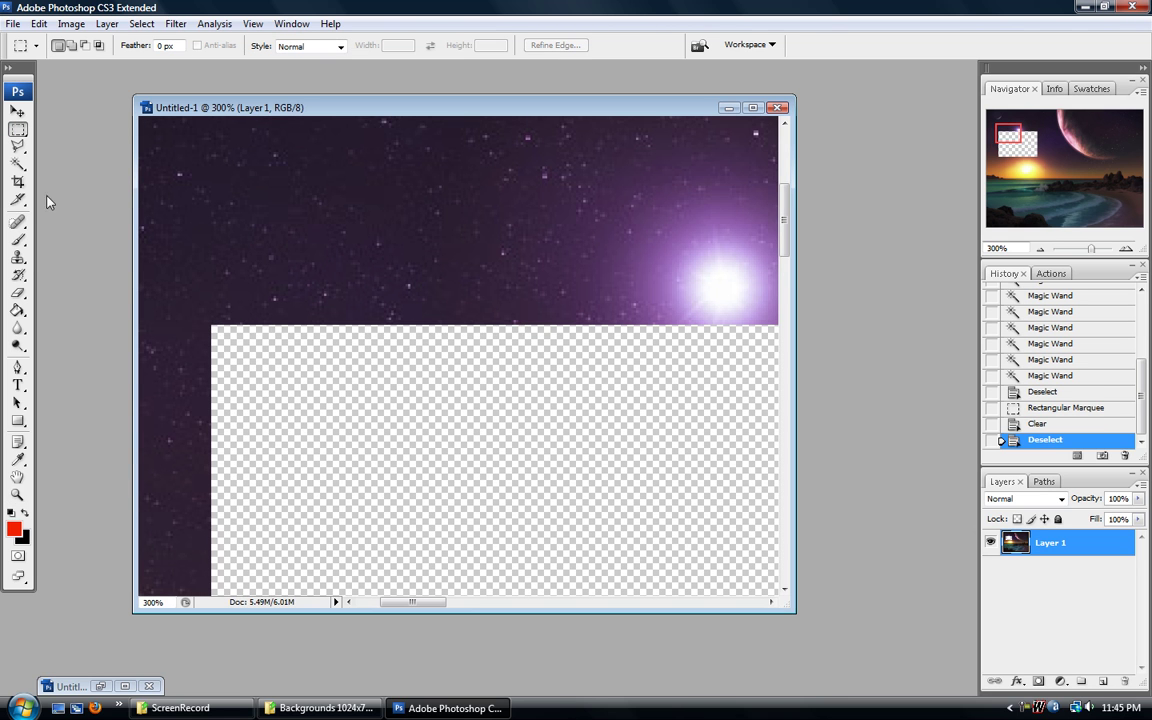
{"action": "left_click", "coordinate": [18, 146]}
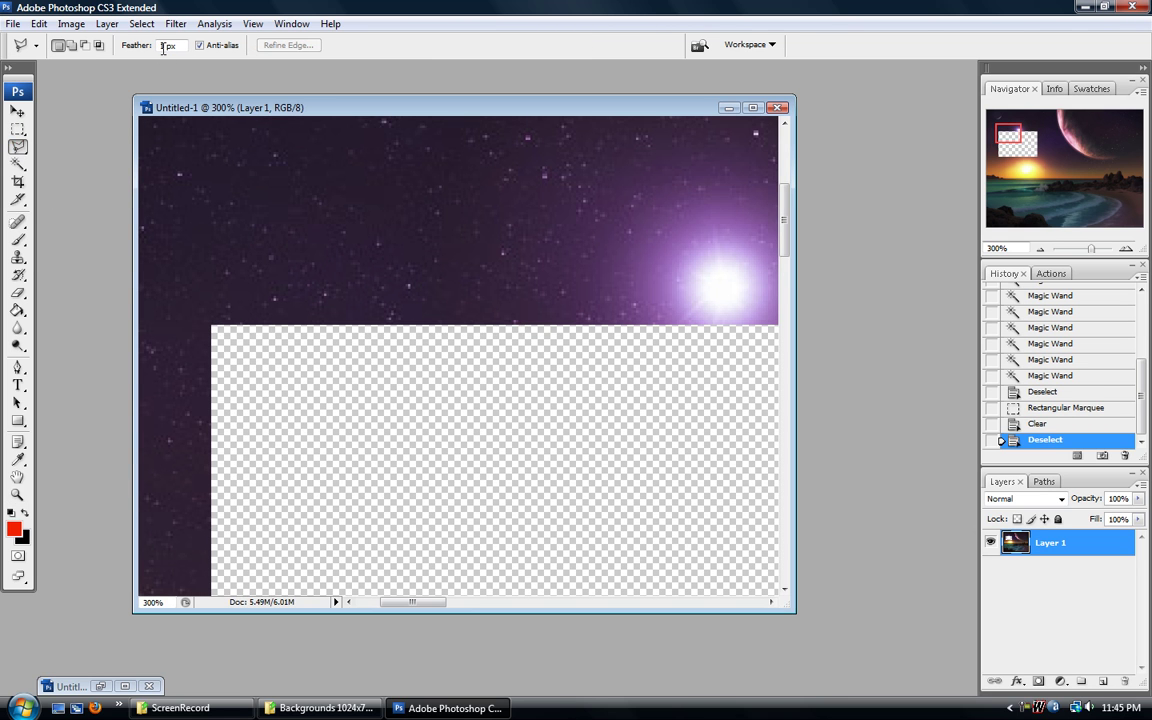
{"action": "right_click", "coordinate": [18, 146]}
{"action": "left_click", "coordinate": [70, 143]}
- Lasso a freehand bulge above the rectangular hole, clear it, and deselect
{"action": "mouse_move", "coordinate": [260, 250]}
{"action": "left_mouse_down"}
{"action": "mouse_move", "coordinate": [330, 214]}
{"action": "mouse_move", "coordinate": [442, 231]}
{"action": "left_mouse_up"}
{"action": "key", "text": "Delete"}
{"action": "key", "text": "ctrl+d"}
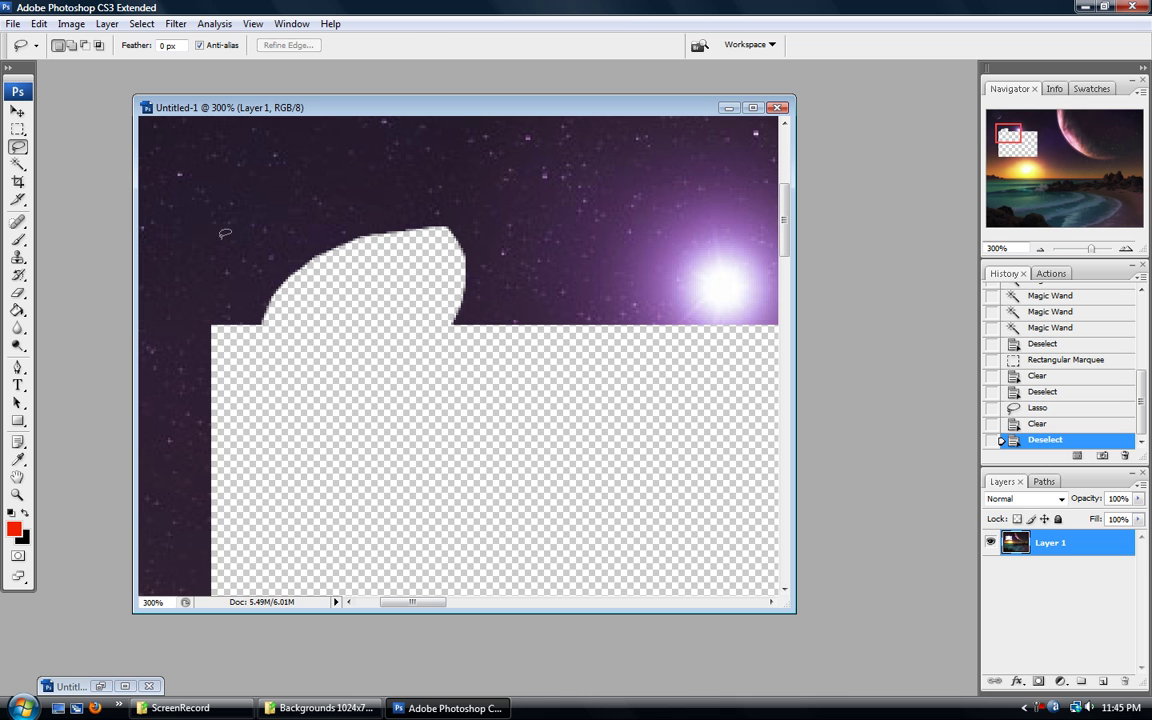
- Clear a 5 px feathered rectangle around the bright star and deselect
{"action": "left_click", "coordinate": [18, 130]}
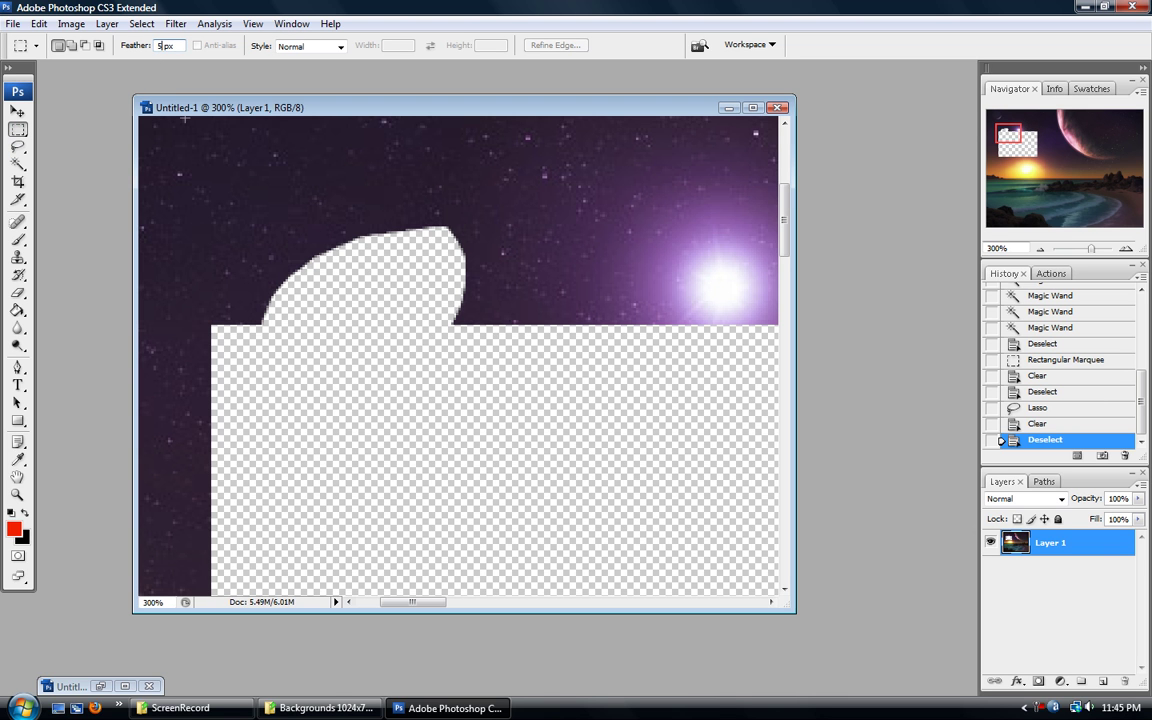
{"action": "left_click_drag", "start_coordinate": [766, 194], "coordinate": [735, 172]}
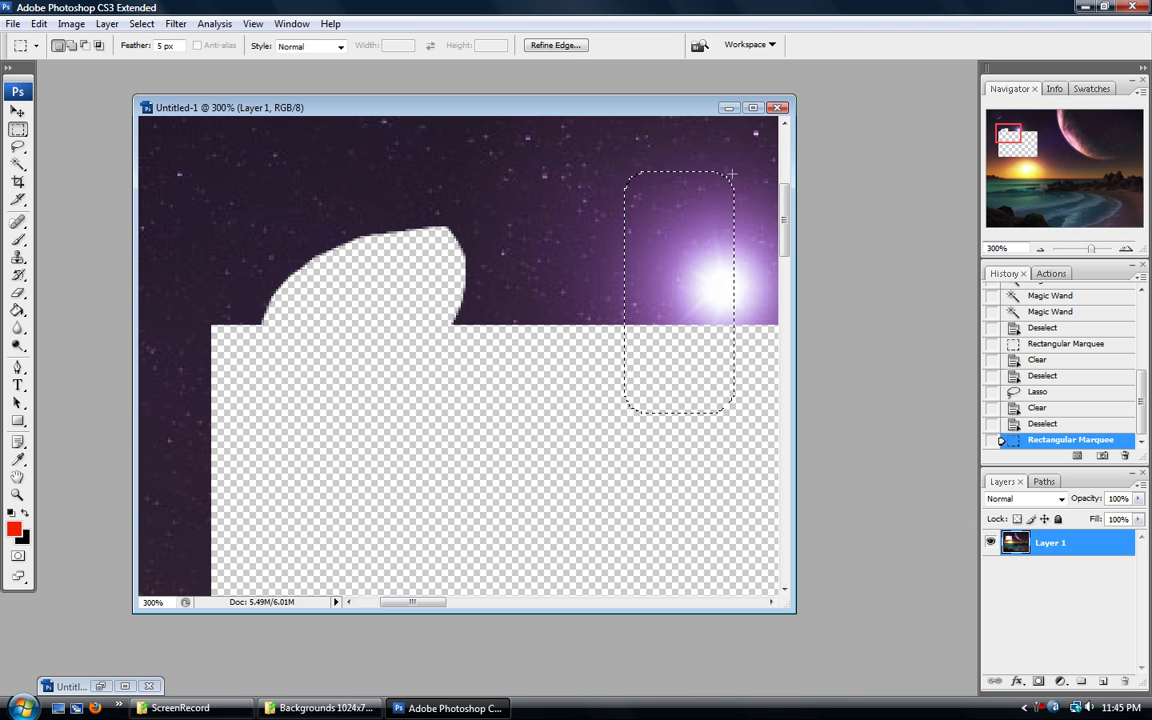
{"action": "key", "text": "Delete"}
{"action": "key", "text": "ctrl+d"}
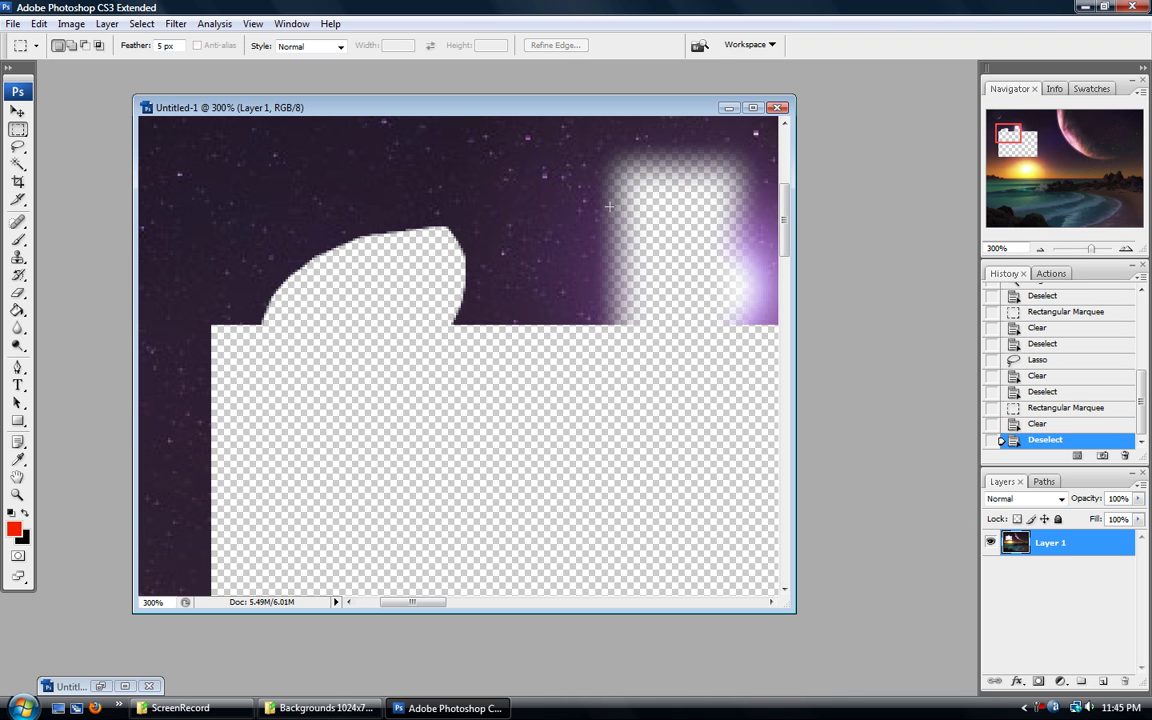
- Clear a 5 px feathered lasso area along the left edge and deselect
{"action": "left_click", "coordinate": [32, 147]}
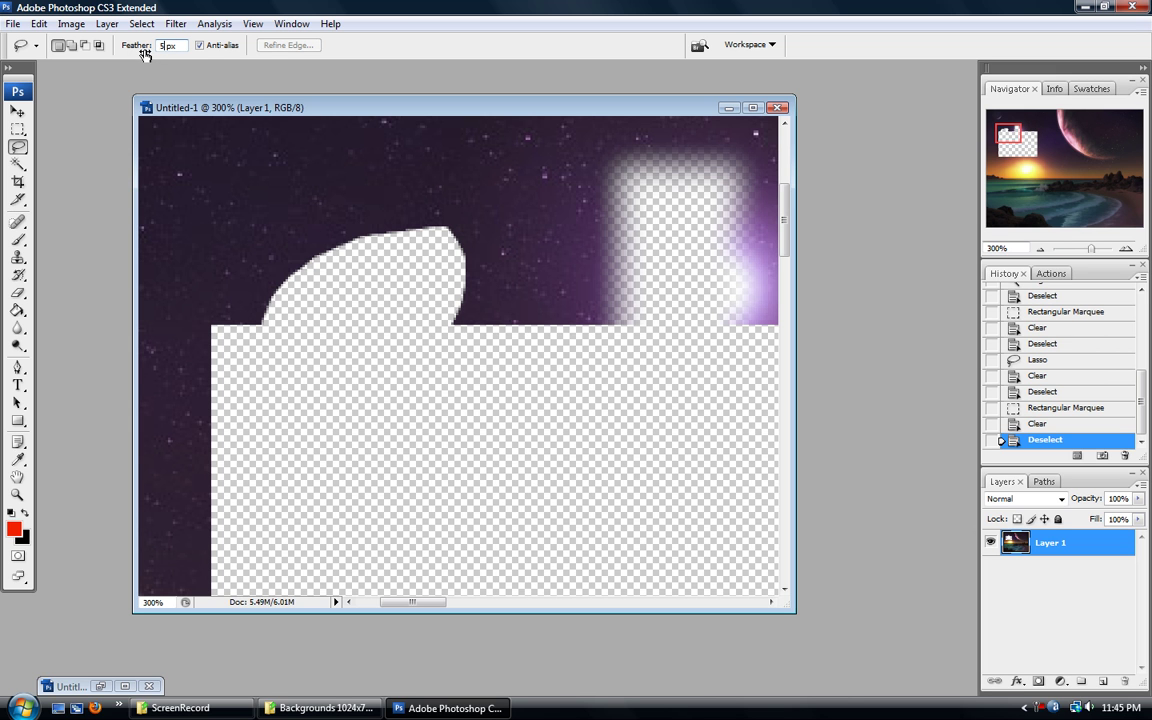
{"action": "mouse_move", "coordinate": [222, 340]}
{"action": "left_mouse_down"}
{"action": "mouse_move", "coordinate": [234, 270]}
{"action": "mouse_move", "coordinate": [76, 222]}
{"action": "mouse_move", "coordinate": [215, 388]}
{"action": "left_mouse_up"}
{"action": "key", "text": "Delete"}
{"action": "key", "text": "ctrl+d"}
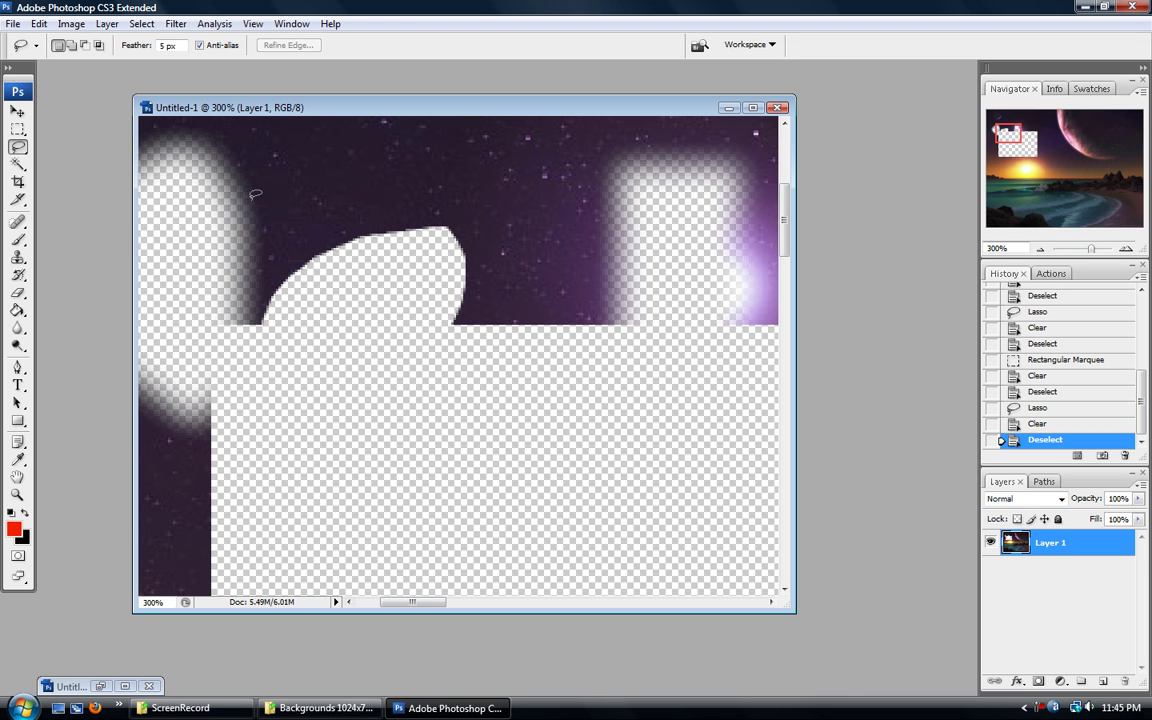
- Zoom out from 300% and revert to the Deselect history state before the cuts
{"action": "key", "text": "z"}
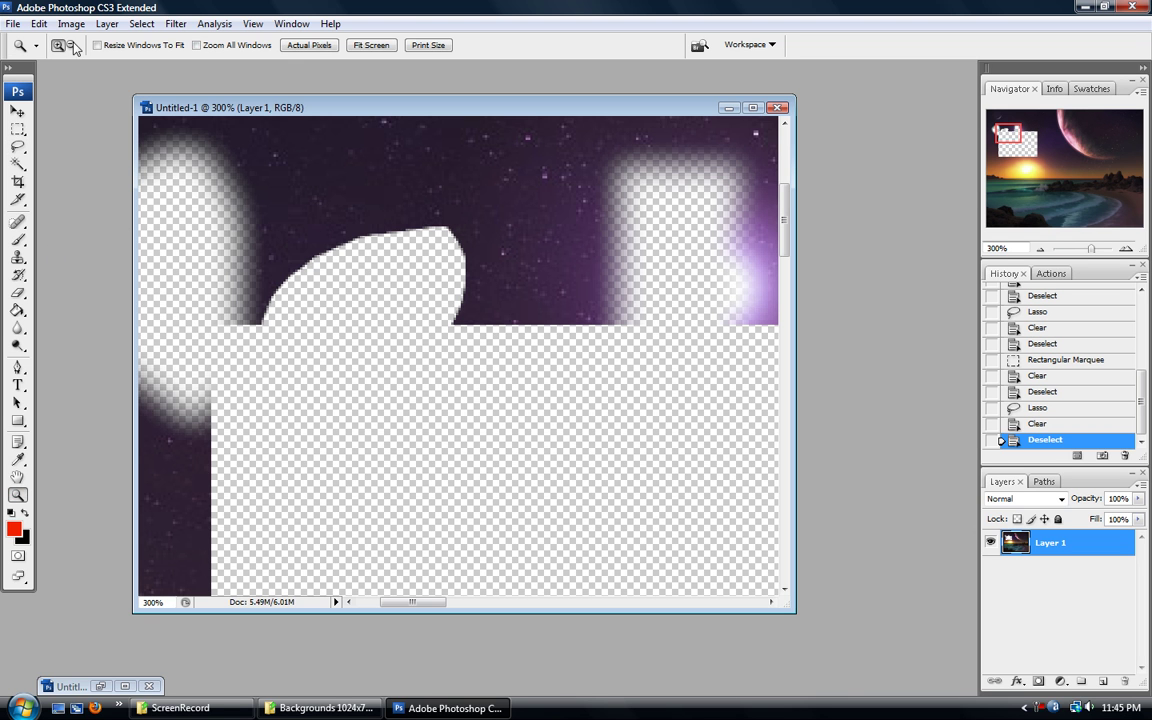
{"action": "left_click", "coordinate": [398, 324], "text": "alt"}
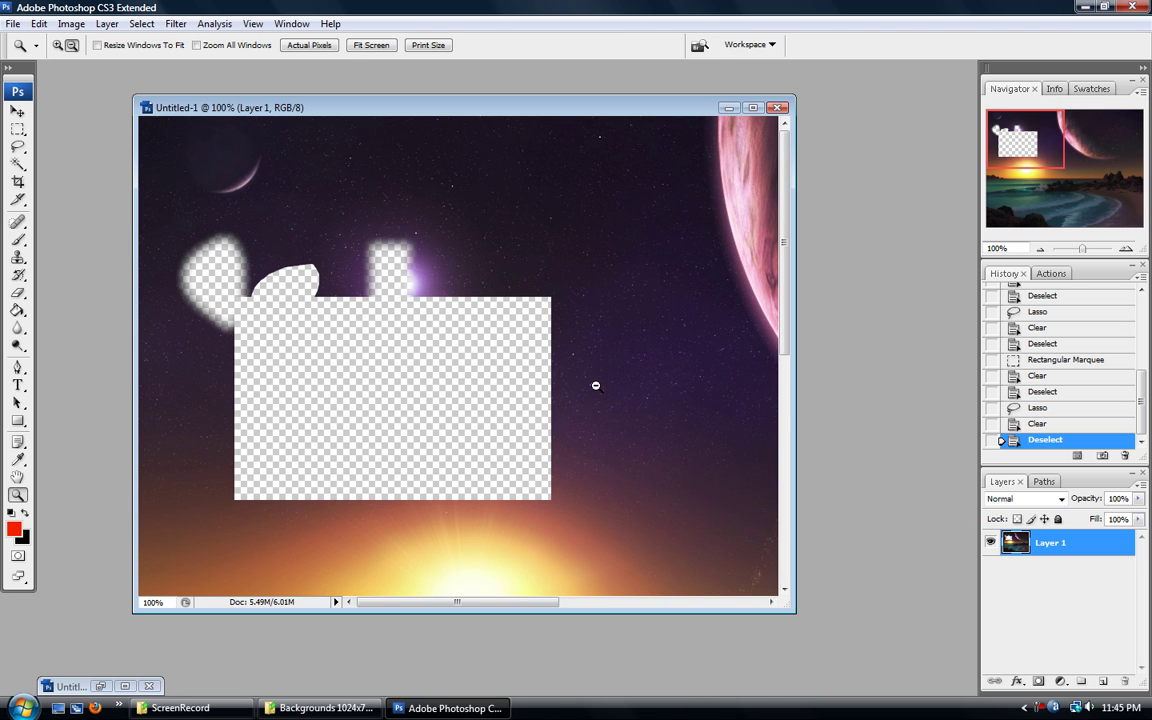
{"action": "scroll", "coordinate": [1143, 418], "scroll_direction": "up", "scroll_amount": 3}
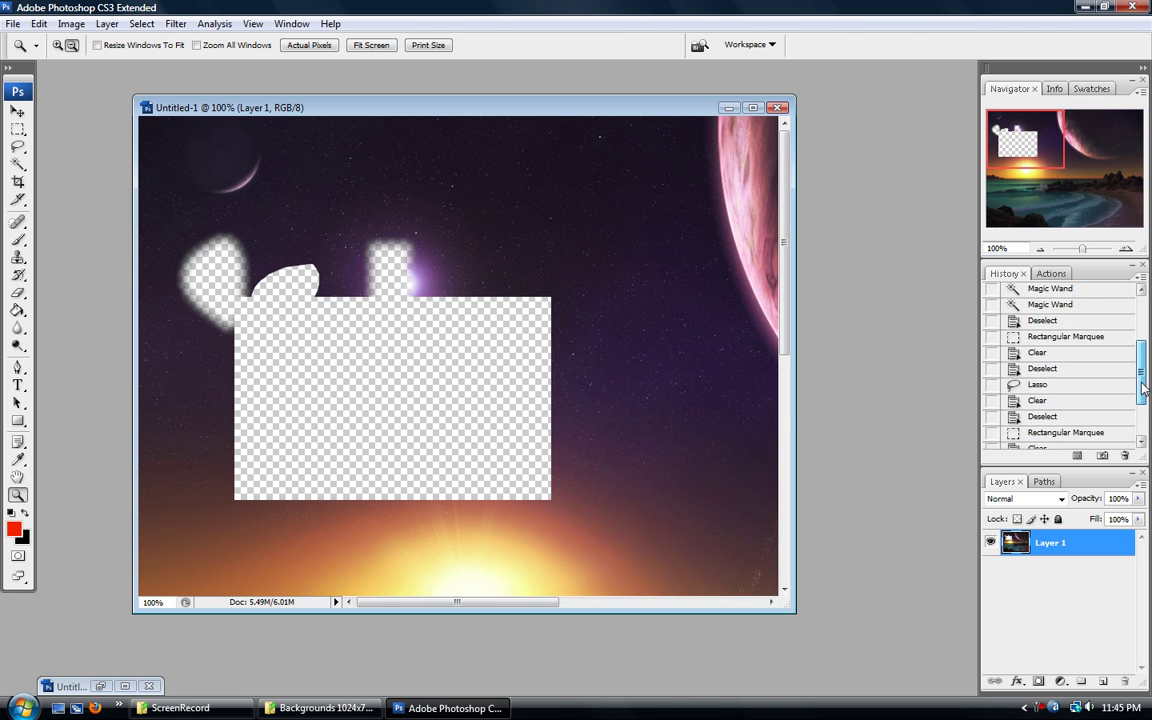
{"action": "left_click", "coordinate": [1040, 369]}
{"action": "left_click", "coordinate": [1045, 320]}
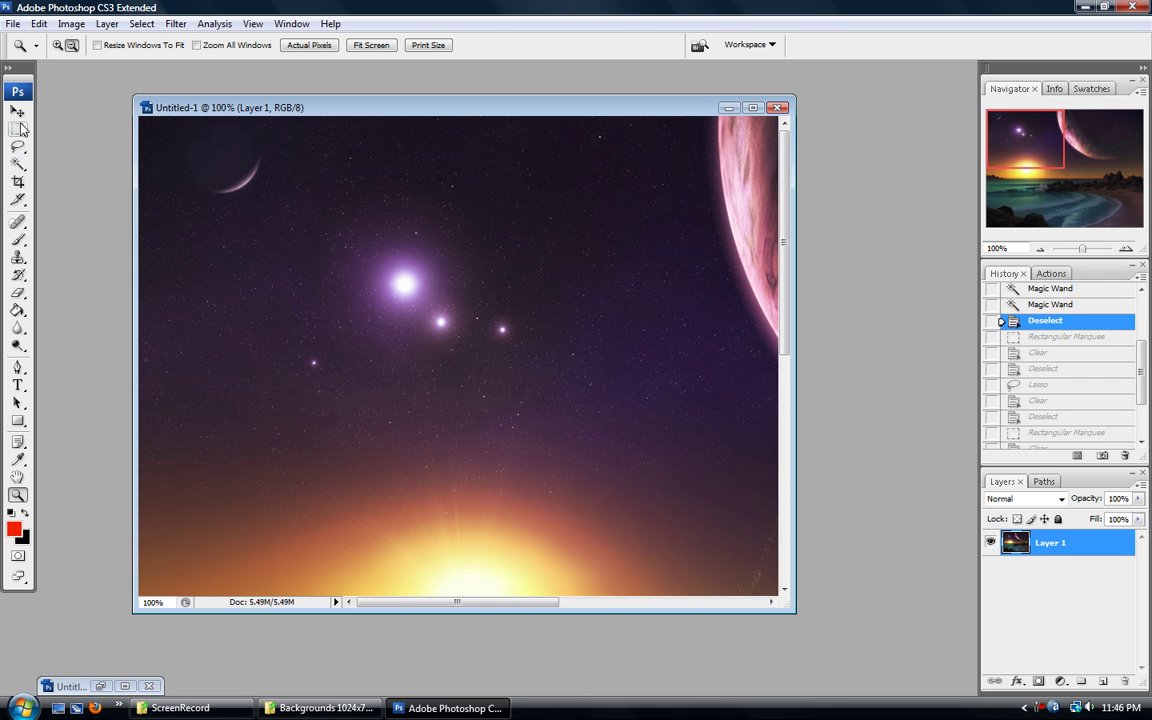
- Try a rectangular marquee around the bright stars, then revert to the last Magic Wand state
{"action": "left_click", "coordinate": [18, 129]}
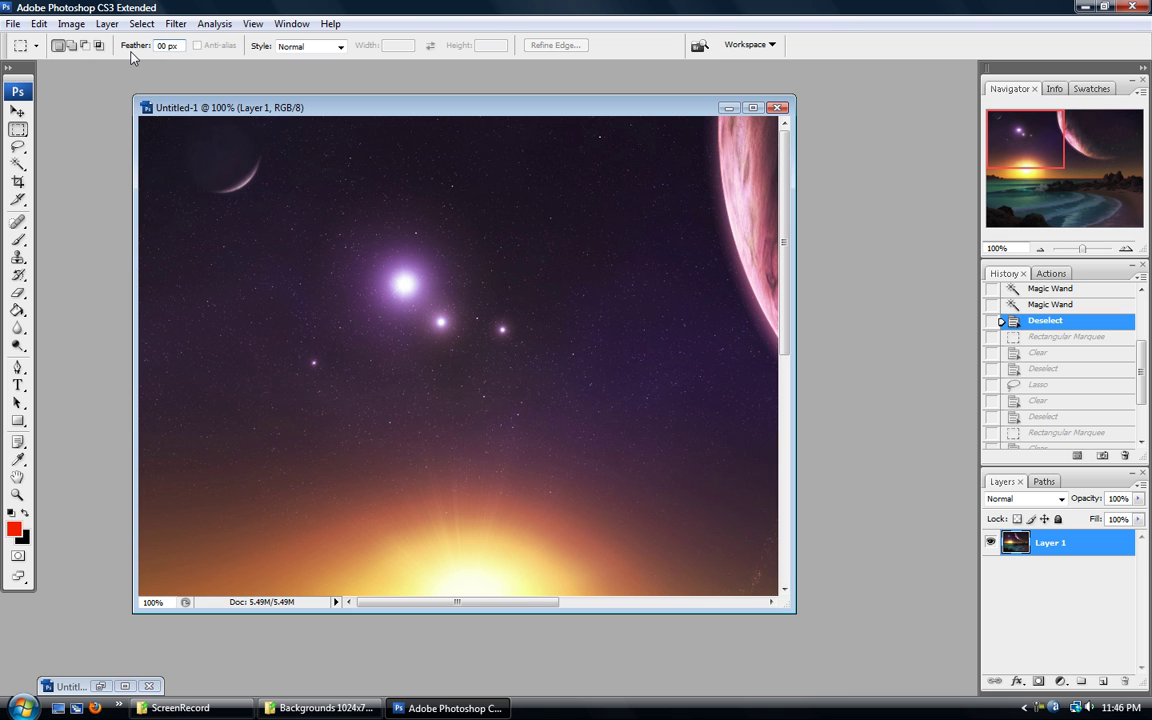
{"action": "left_click_drag", "start_coordinate": [526, 381], "coordinate": [547, 402]}
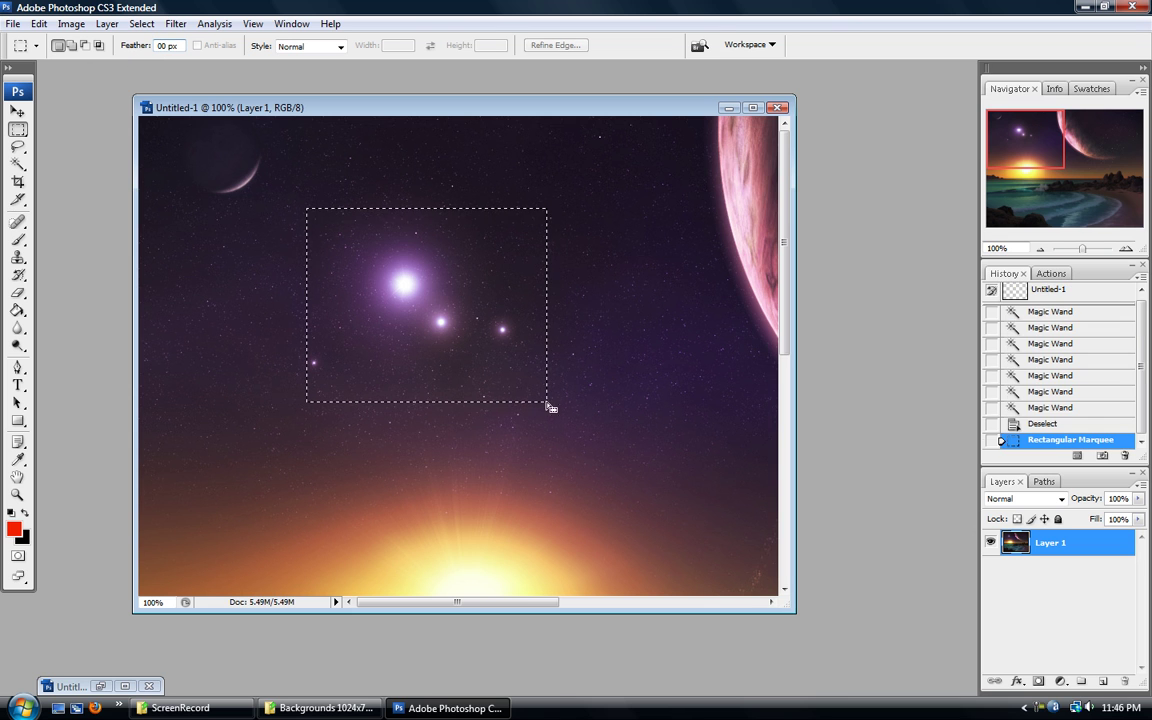
{"action": "left_click", "coordinate": [141, 24]}
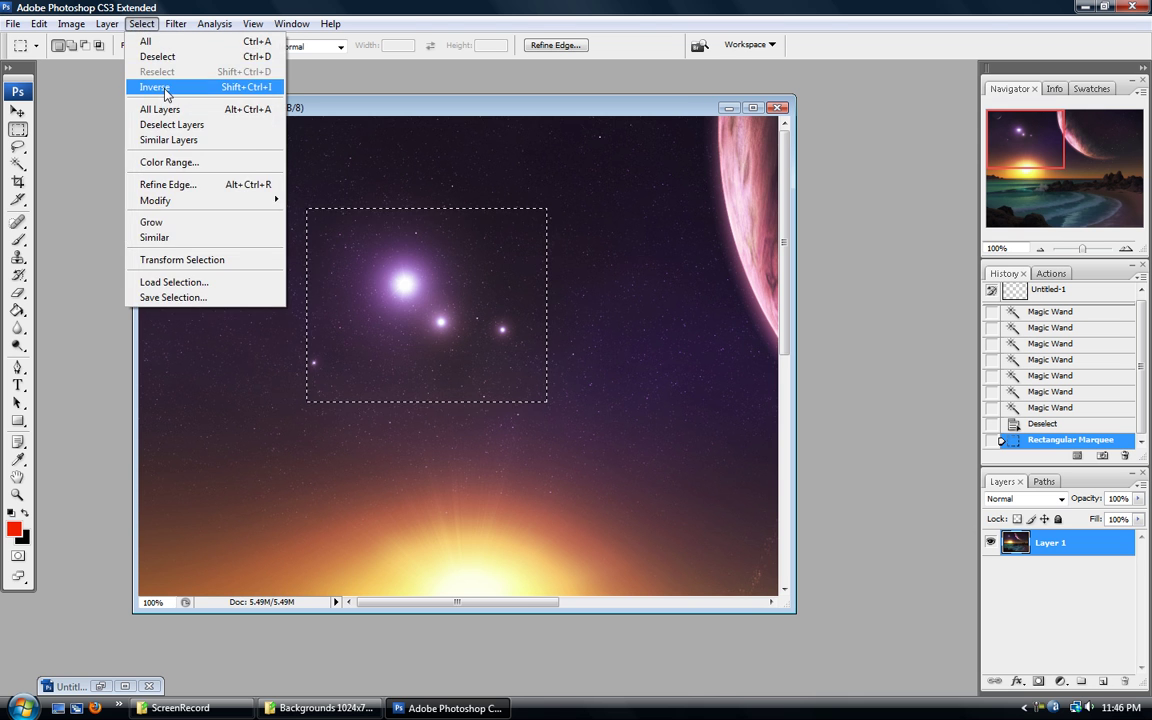
{"action": "left_click", "coordinate": [450, 18]}
{"action": "left_click_drag", "start_coordinate": [1052, 165], "coordinate": [1052, 188]}
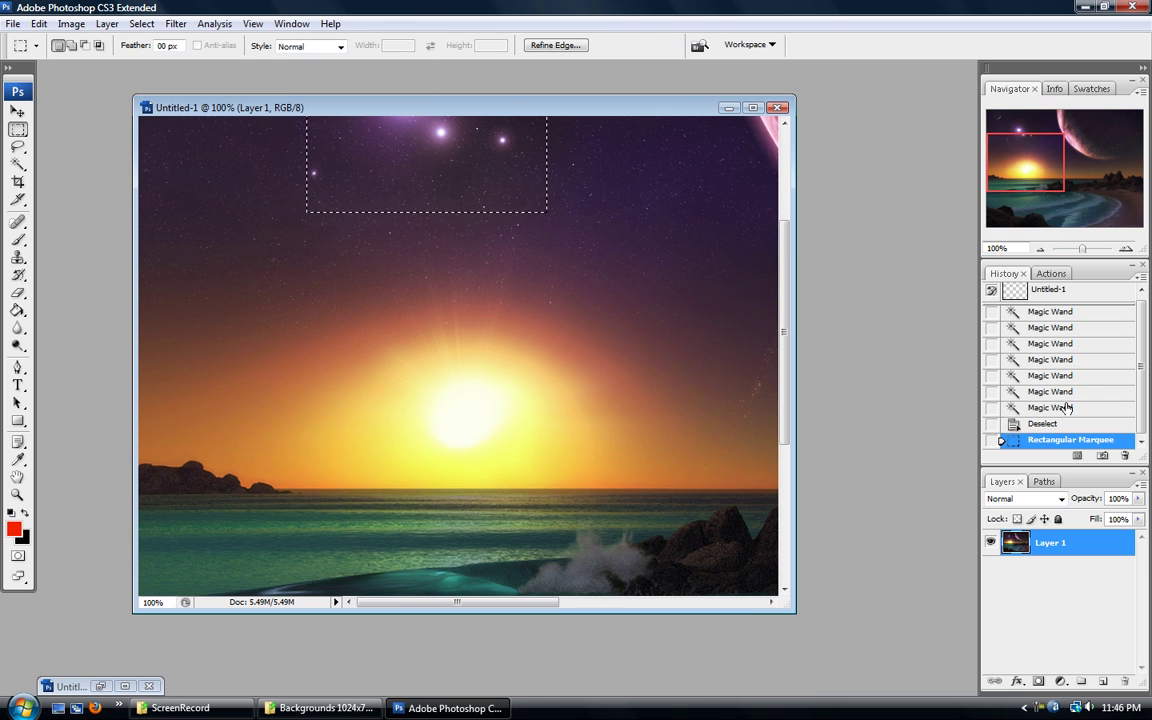
{"action": "left_click", "coordinate": [1050, 407]}
{"action": "left_click", "coordinate": [18, 147]}
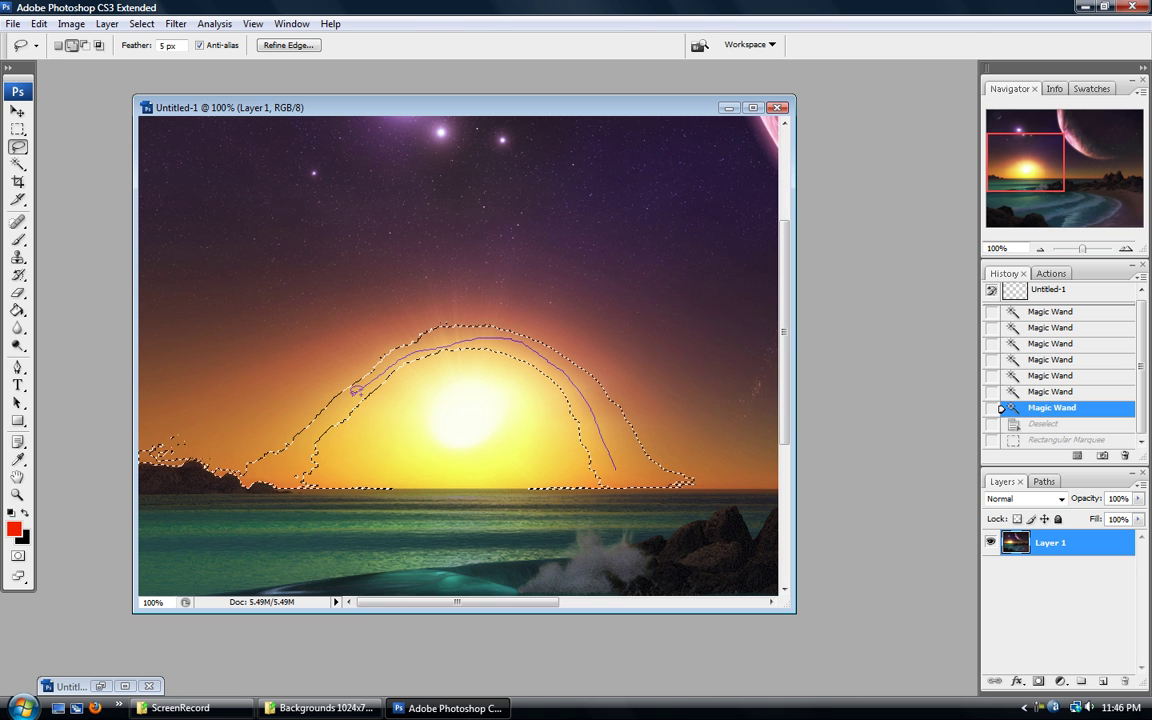
- Trim the water from the sun-glow selection, invert it, clear everything outside the sun, and deselect
{"action": "mouse_move", "coordinate": [307, 500]}
{"action": "left_mouse_down"}
{"action": "mouse_move", "coordinate": [485, 543]}
{"action": "mouse_move", "coordinate": [665, 488]}
{"action": "left_mouse_up"}
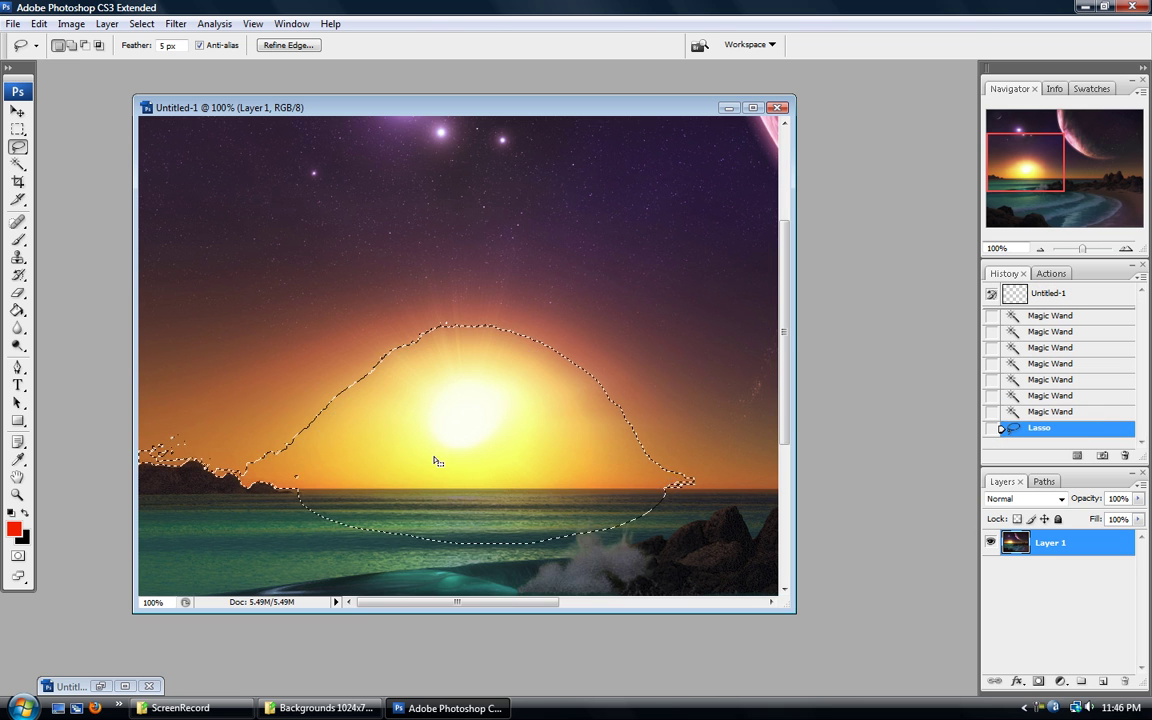
{"action": "left_click", "coordinate": [18, 129]}
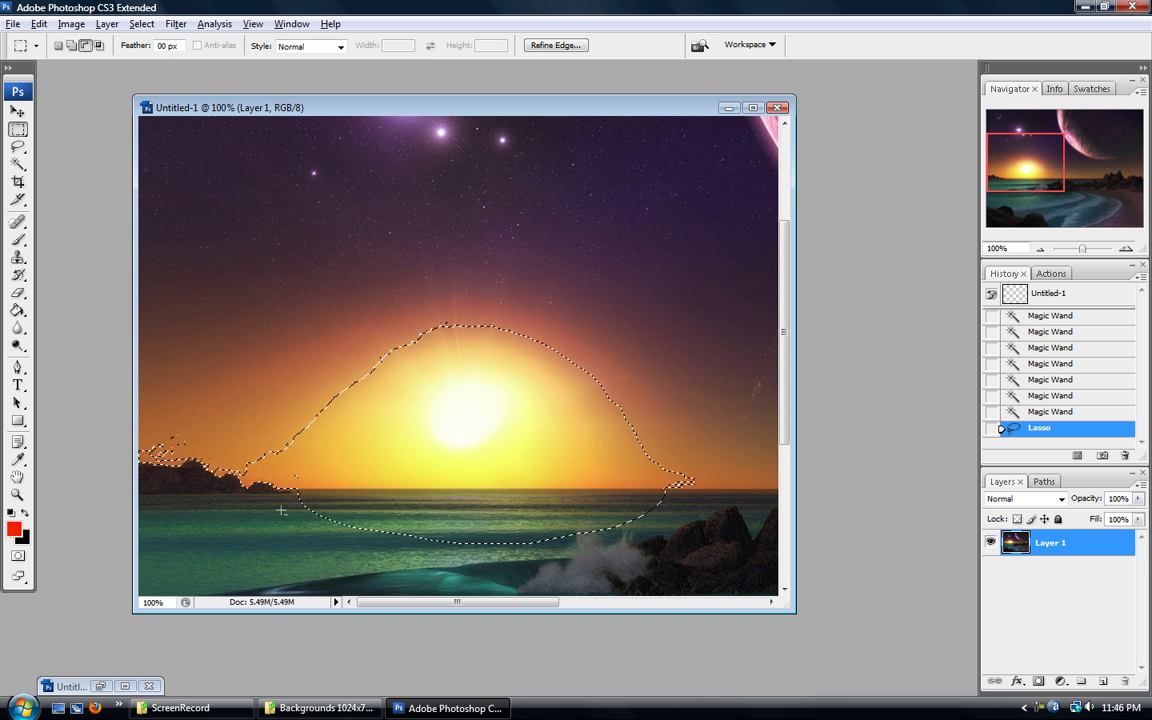
{"action": "left_click_drag", "start_coordinate": [283, 490], "coordinate": [730, 560]}
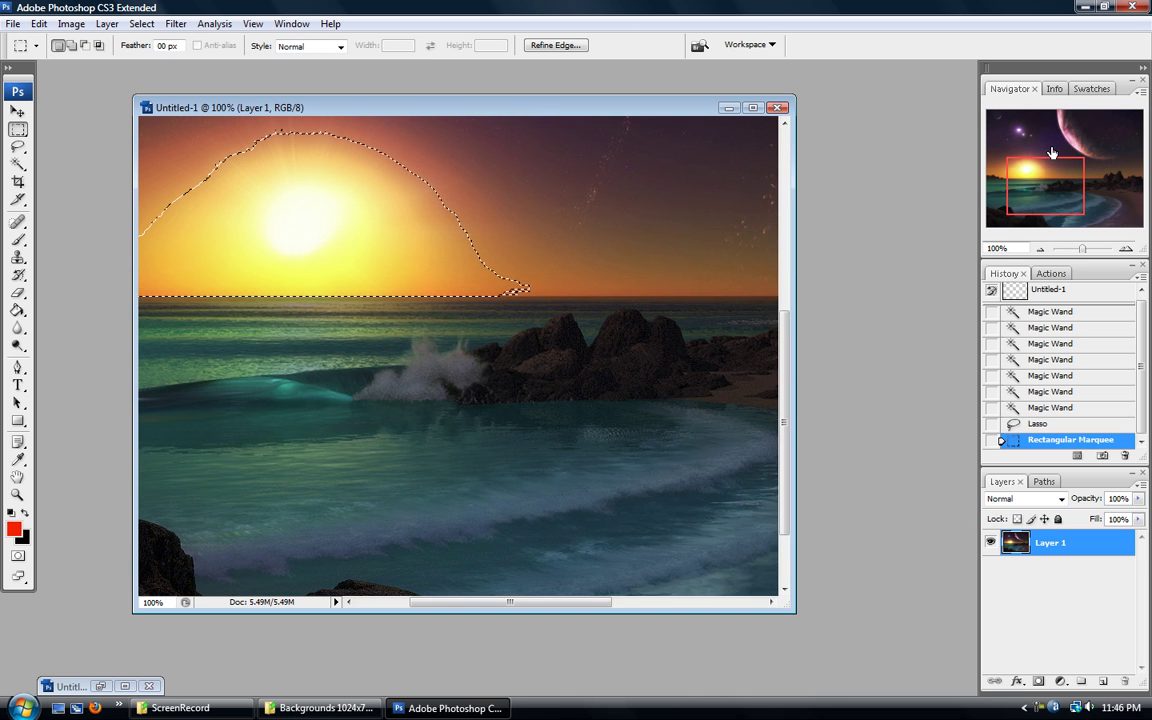
{"action": "left_click_drag", "start_coordinate": [387, 292], "coordinate": [481, 396]}
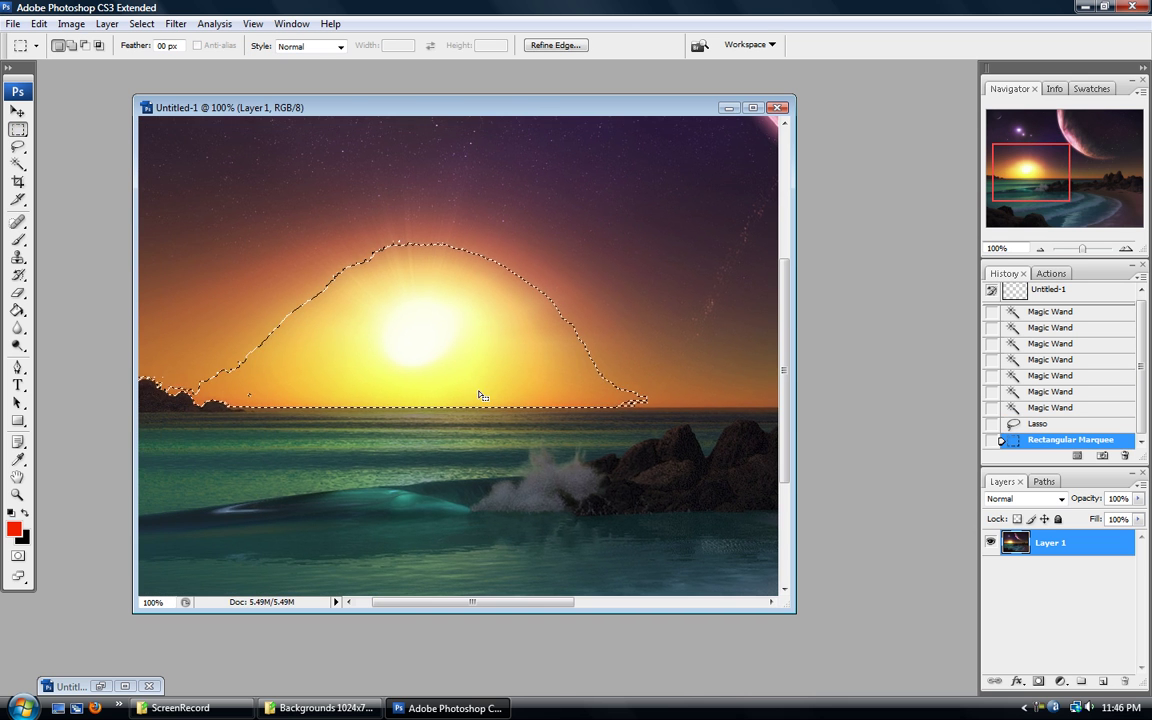
{"action": "left_click", "coordinate": [141, 23]}
{"action": "left_click", "coordinate": [152, 87]}
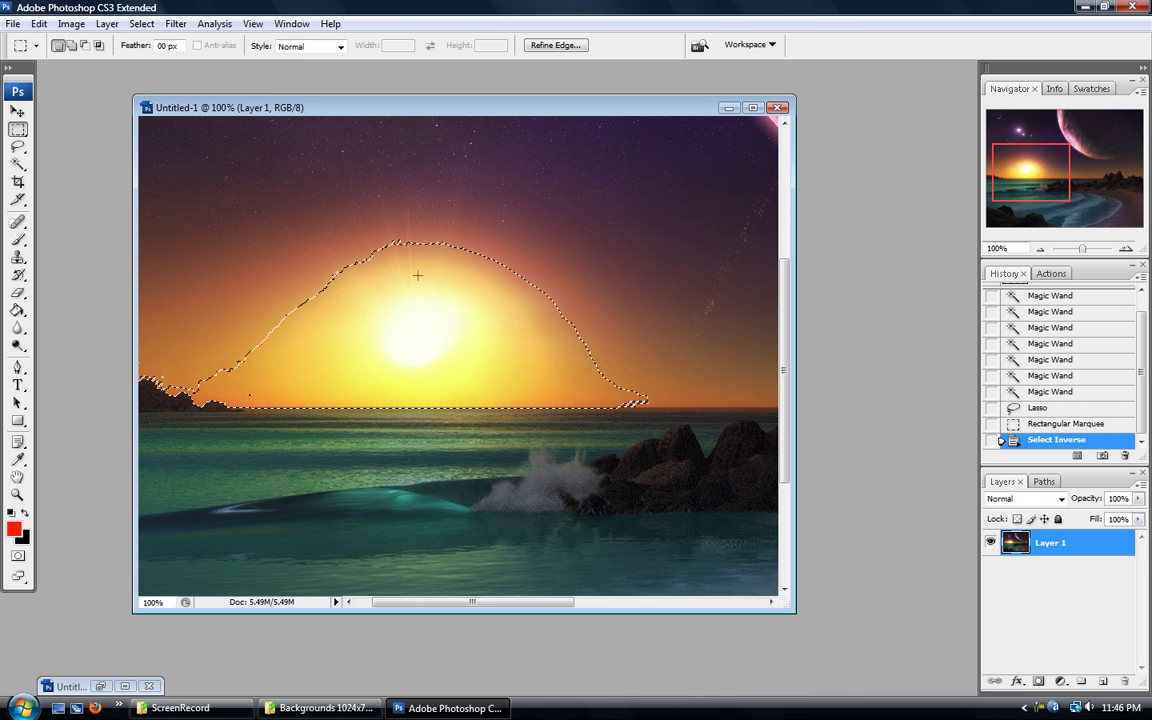
{"action": "key", "text": "Delete"}
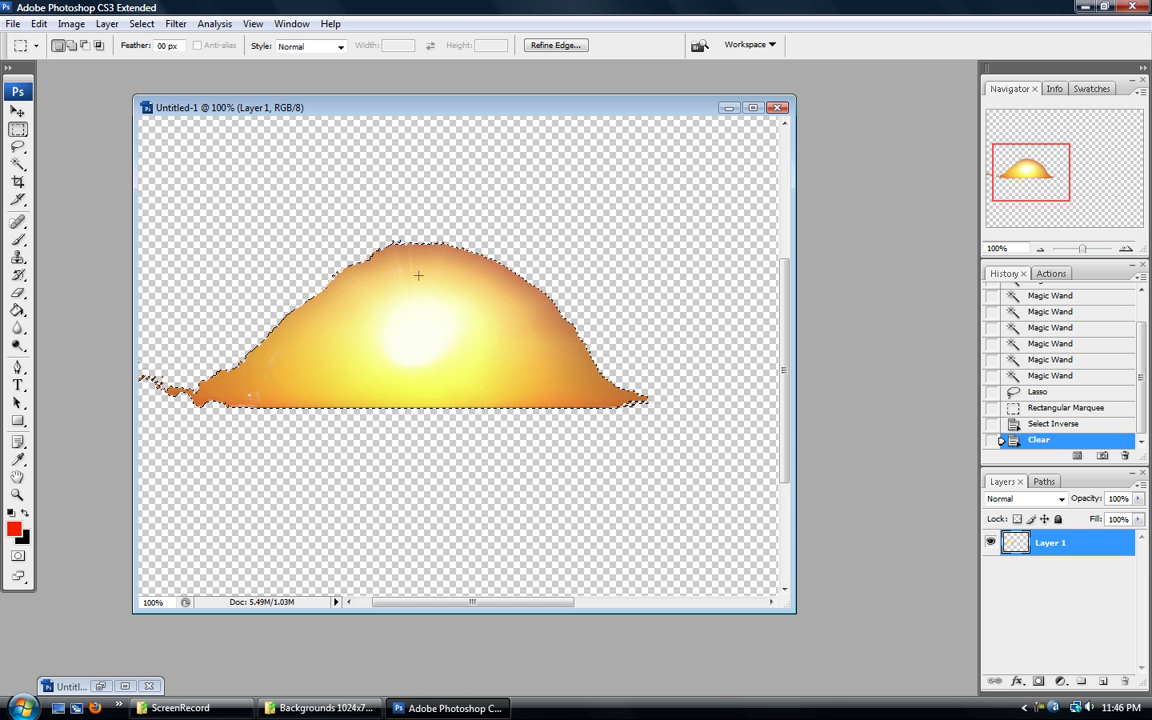
{"action": "key", "text": "ctrl+d"}
- Revert history to the original lasso selection, then deselect it
{"action": "left_click_drag", "start_coordinate": [1062, 172], "coordinate": [1056, 160]}
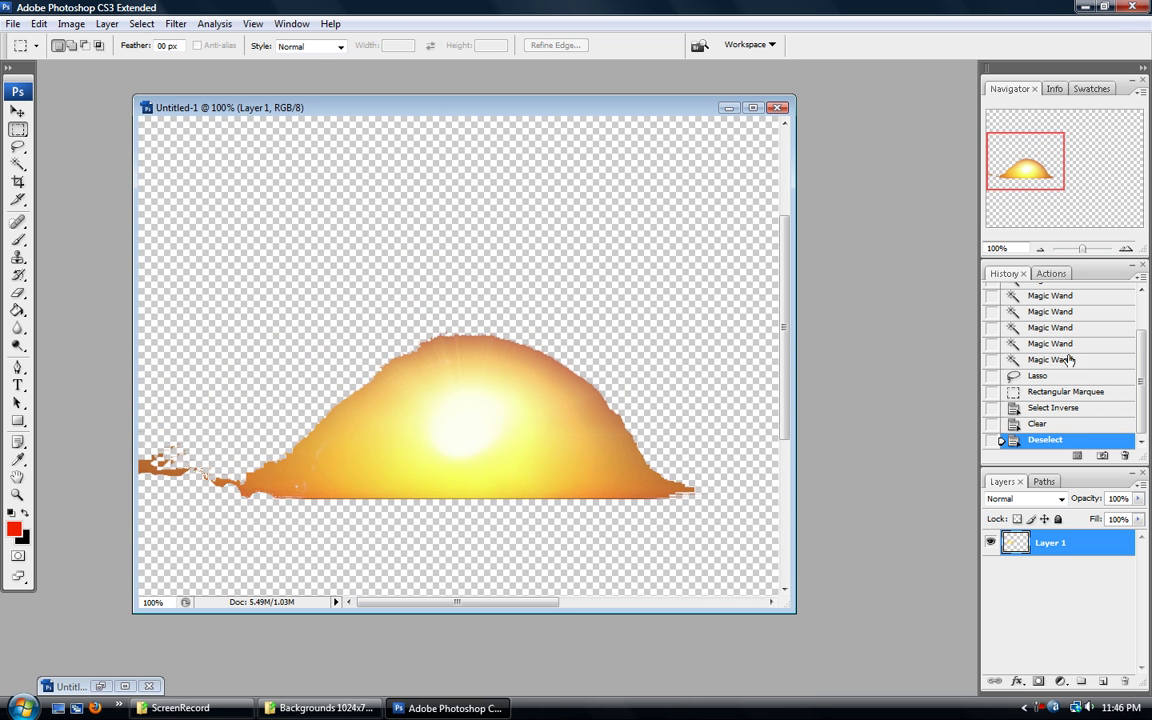
{"action": "left_click", "coordinate": [1068, 409]}
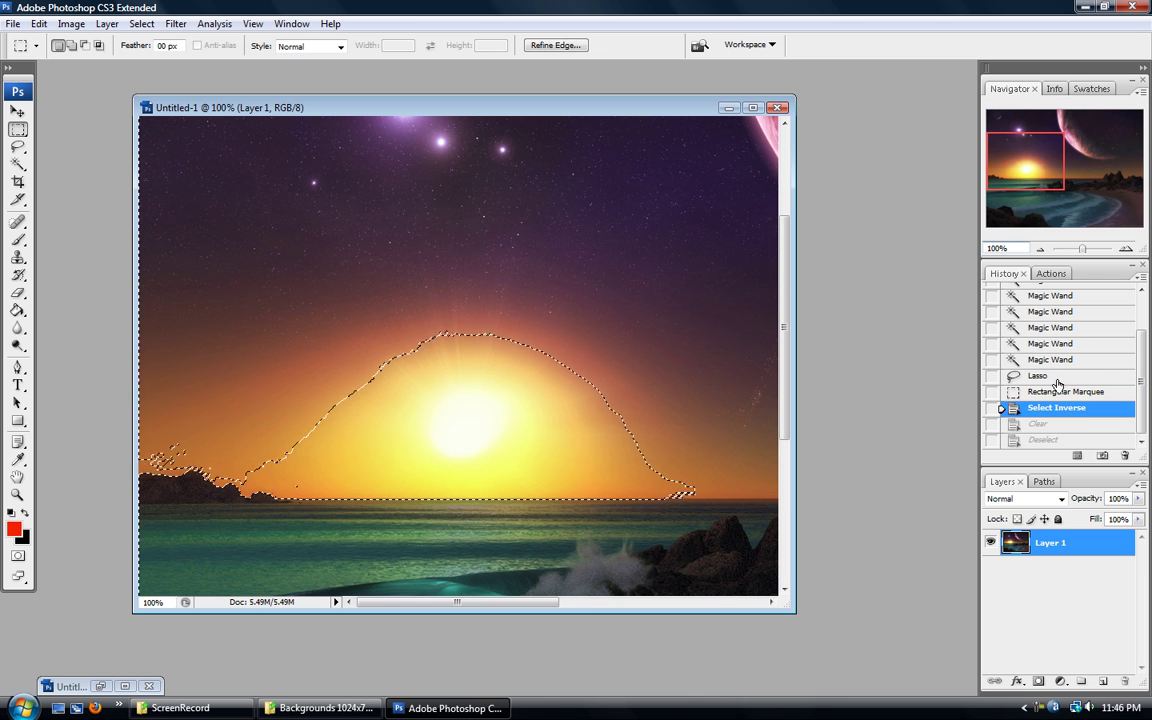
{"action": "left_click", "coordinate": [1065, 376]}
{"action": "left_click", "coordinate": [107, 24]}
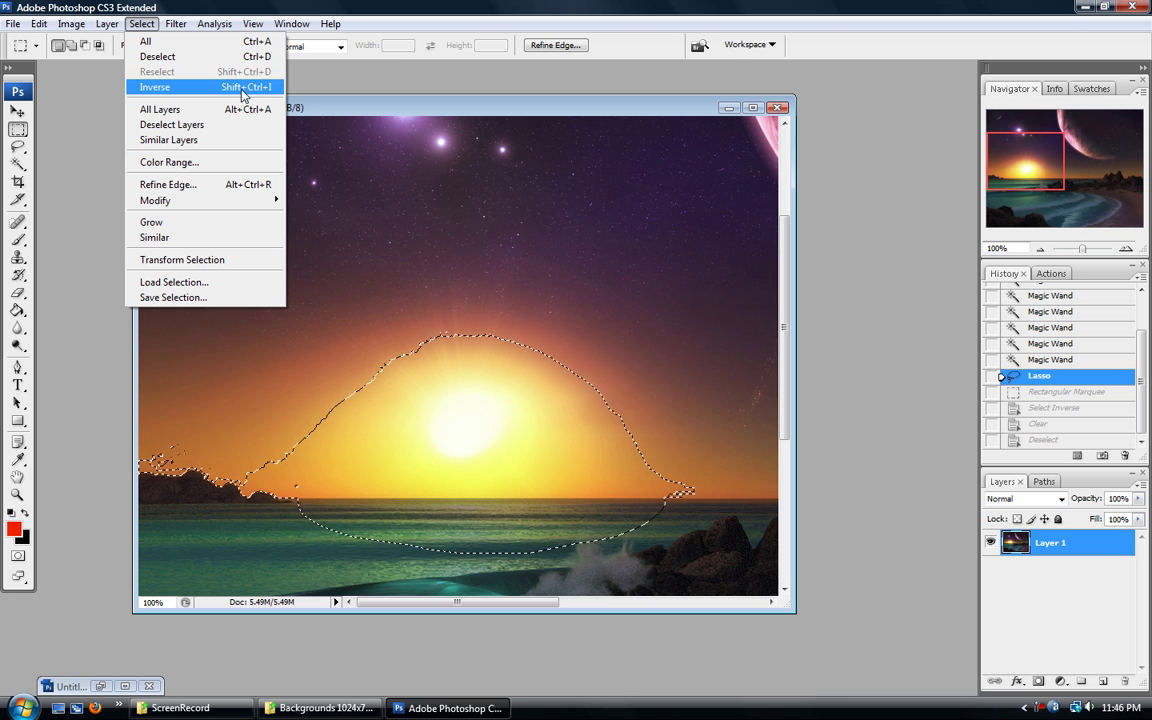
{"action": "left_click", "coordinate": [271, 7]}
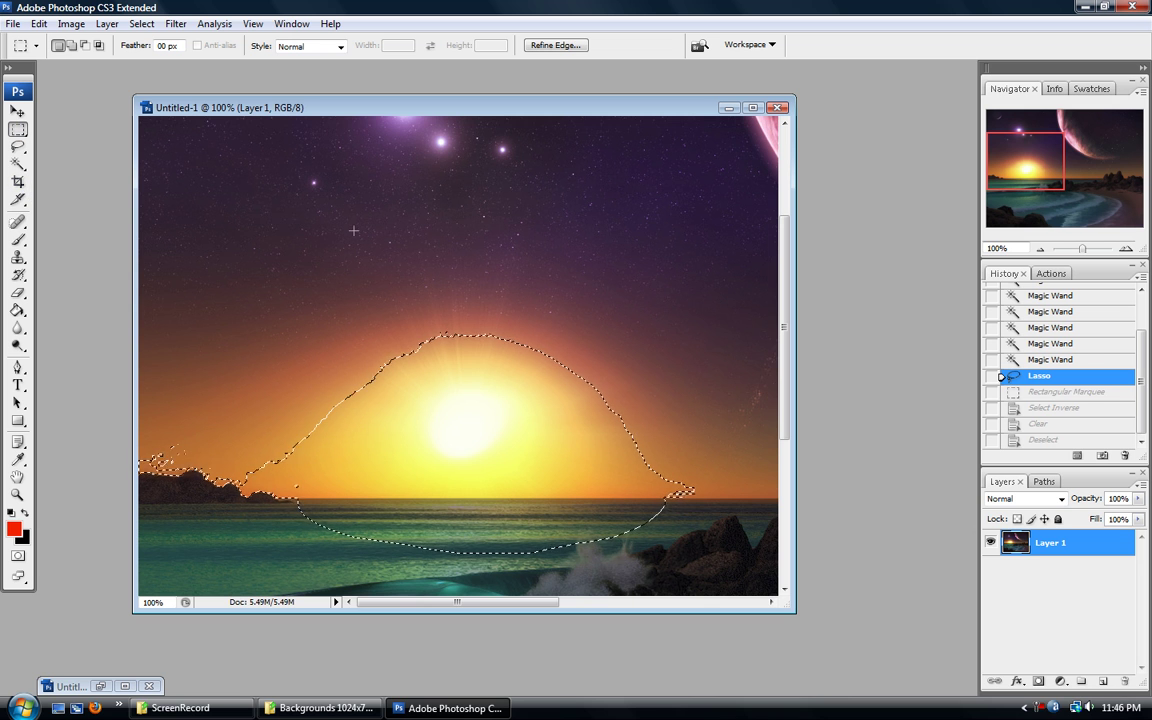
{"action": "key", "text": "ctrl+d"}
{"action": "left_click", "coordinate": [18, 182]}
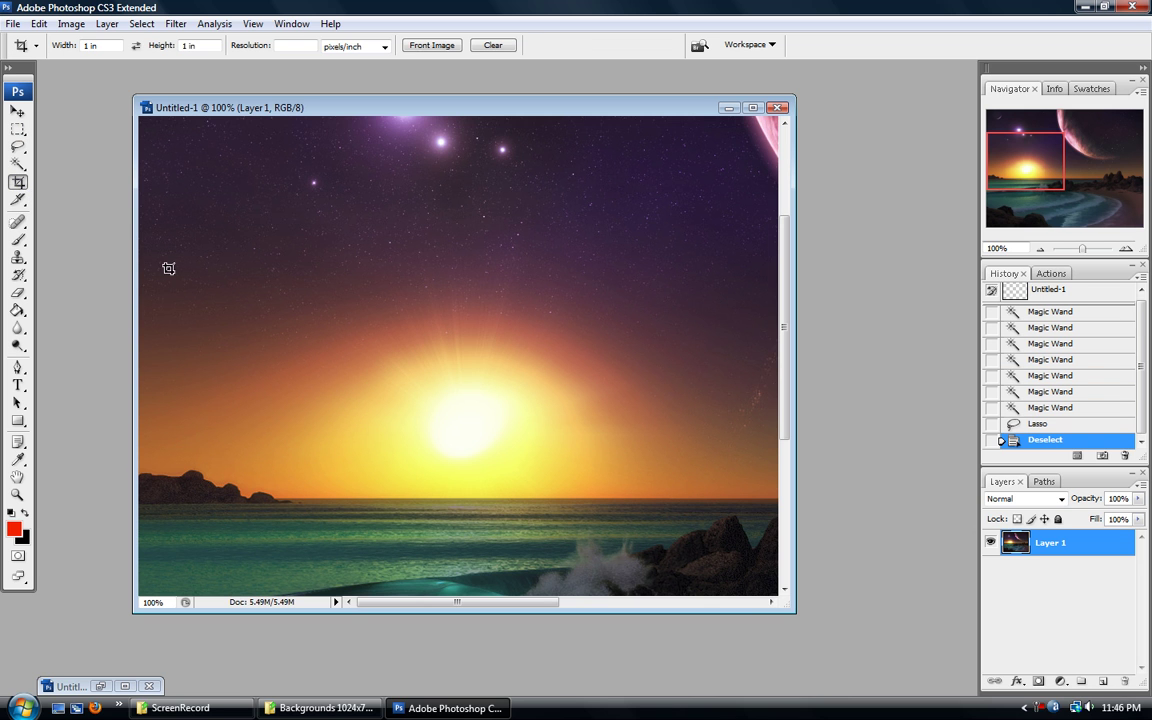
- Set the Rectangular Marquee style to Fixed Ratio and test a square selection, then undo it
{"action": "left_click", "coordinate": [20, 130]}
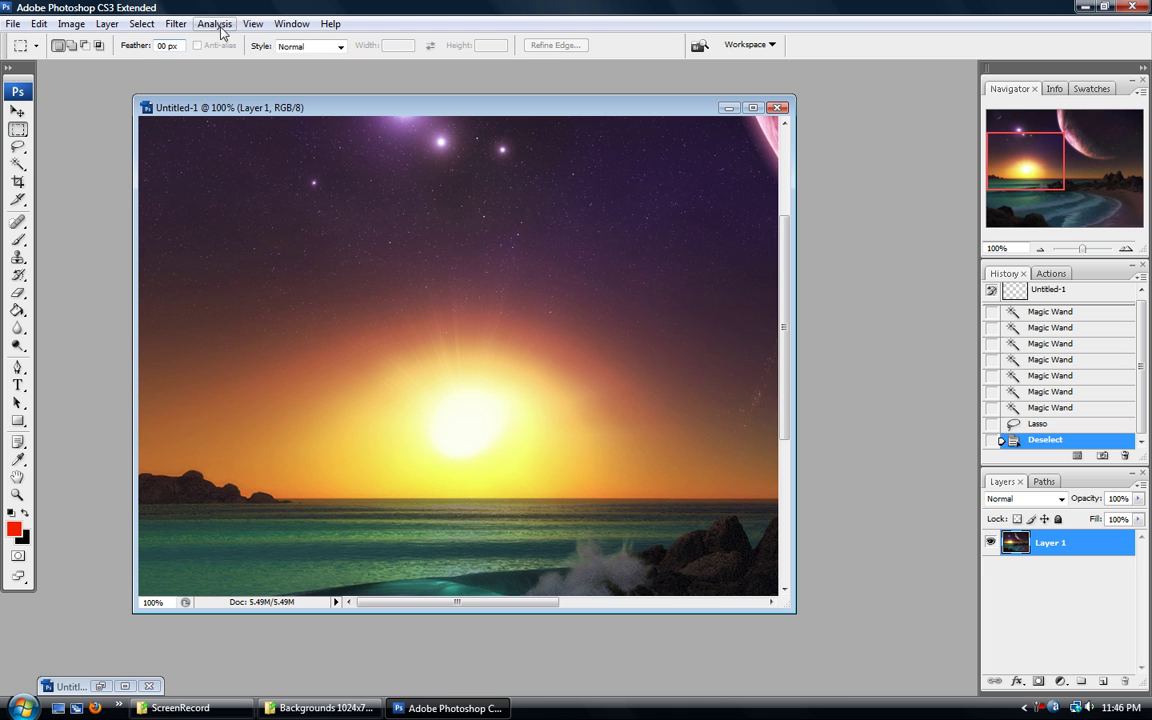
{"action": "left_click", "coordinate": [308, 45]}
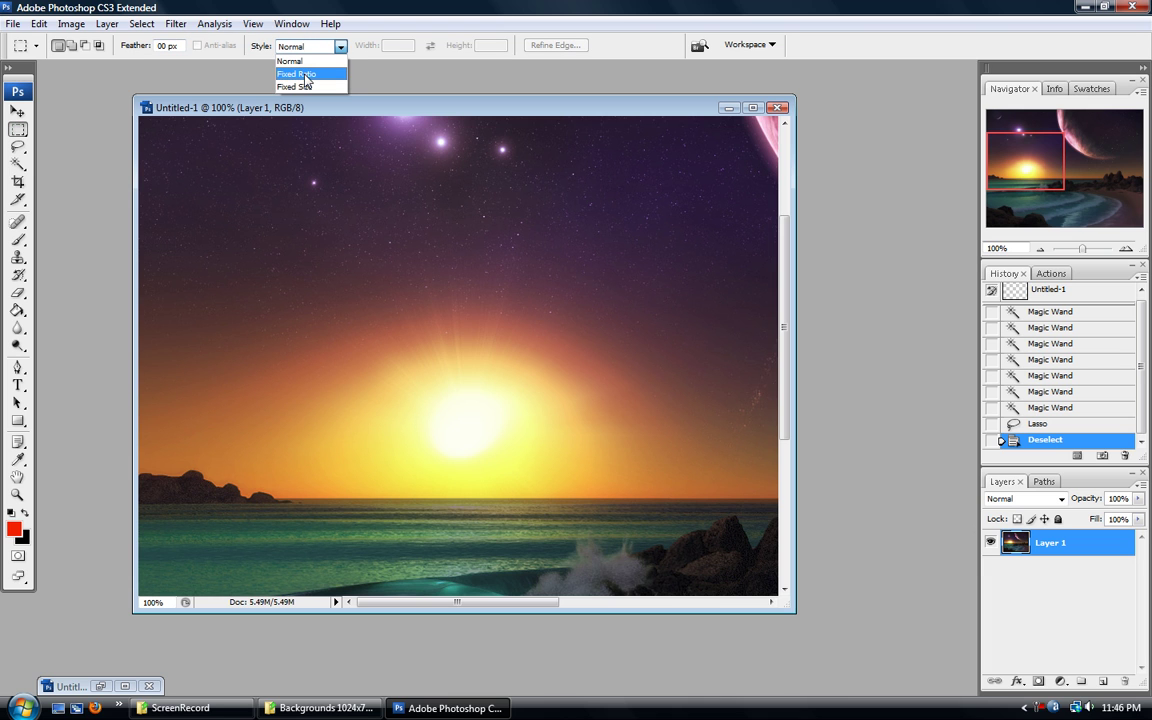
{"action": "left_click", "coordinate": [305, 75]}
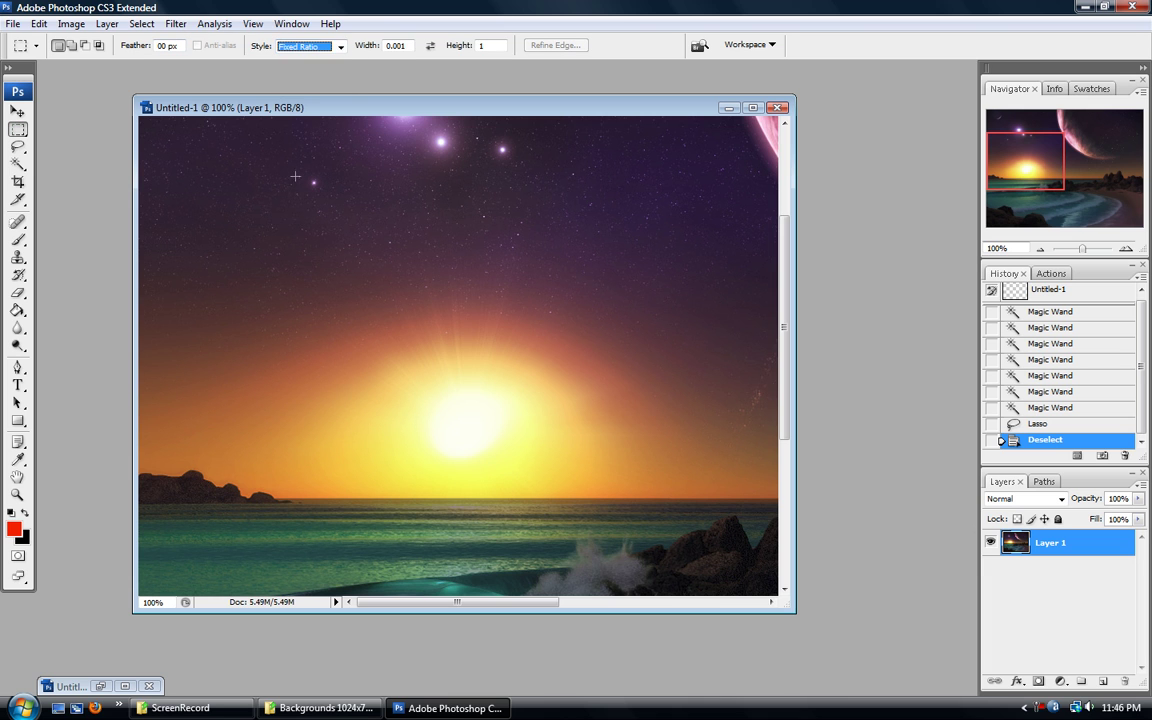
{"action": "key", "text": "Tab"}
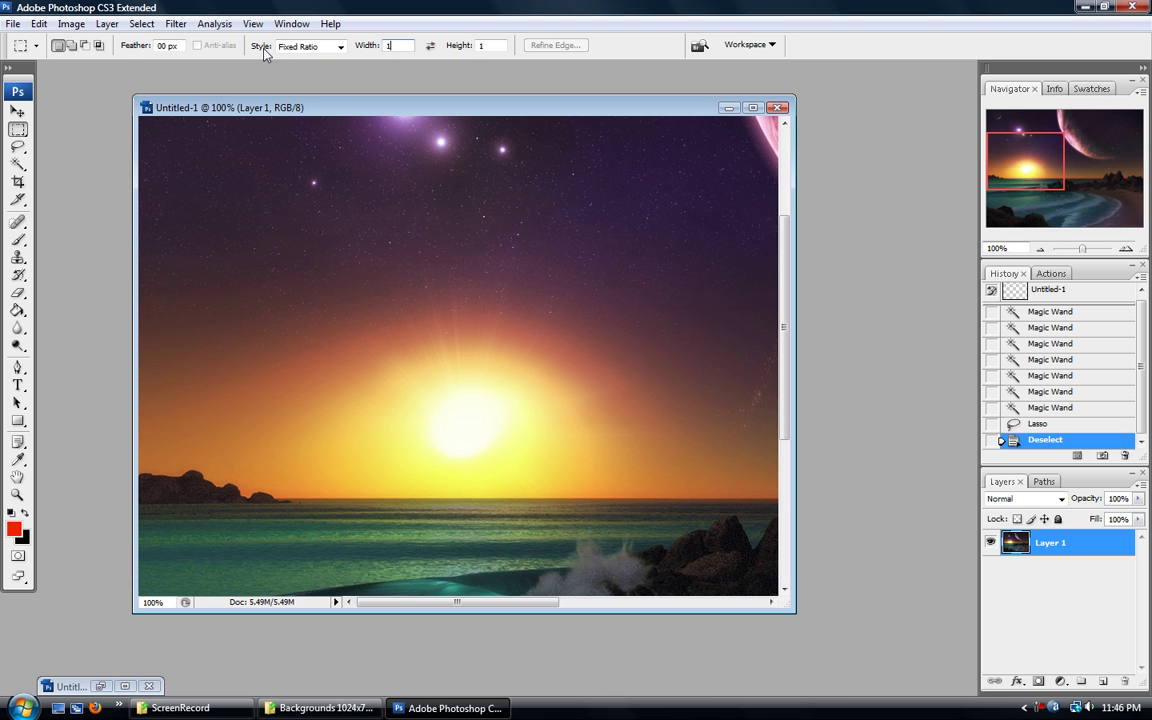
{"action": "left_click_drag", "start_coordinate": [374, 360], "coordinate": [477, 472]}
{"action": "left_click_drag", "start_coordinate": [572, 350], "coordinate": [579, 189]}
{"action": "left_click_drag", "start_coordinate": [569, 386], "coordinate": [538, 494]}
{"action": "left_click_drag", "start_coordinate": [549, 345], "coordinate": [549, 345]}
{"action": "key", "text": "ctrl+z"}
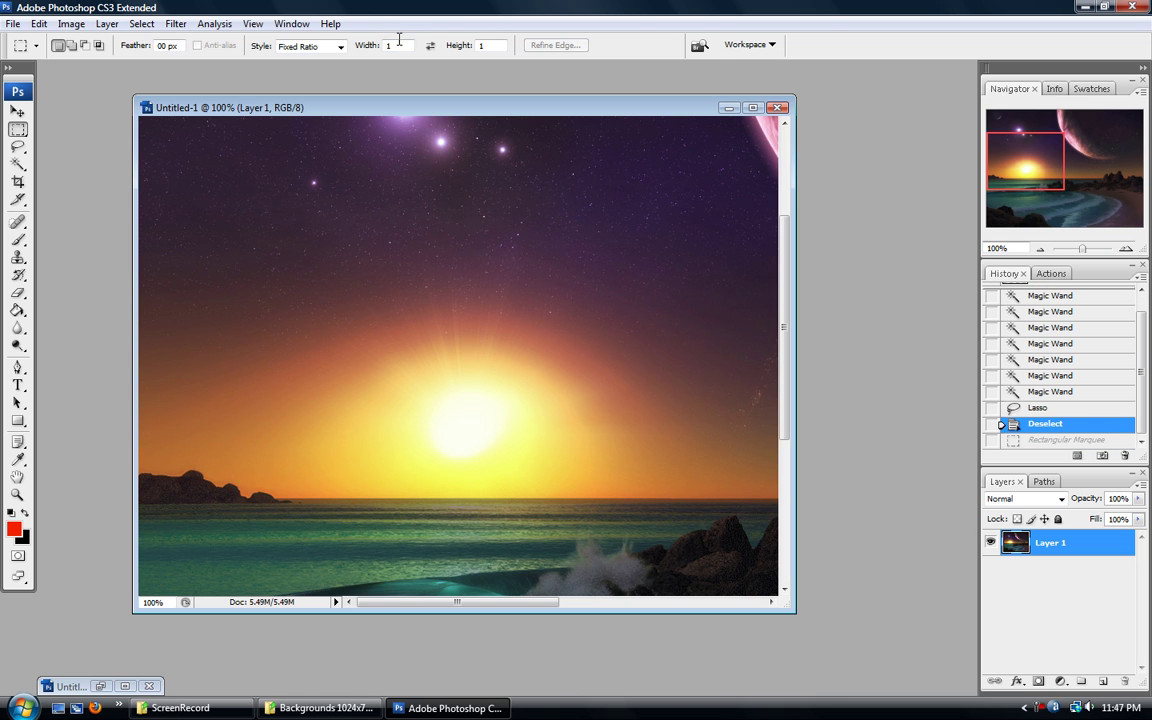
- Set the ratio width to 5, draw a 5:1 rectangle in the sky, then revert to no selection
{"action": "type", "text": "5"}
{"action": "left_click_drag", "start_coordinate": [292, 161], "coordinate": [412, 296]}
{"action": "left_click_drag", "start_coordinate": [541, 391], "coordinate": [698, 421]}
{"action": "left_click_drag", "start_coordinate": [408, 230], "coordinate": [563, 394]}
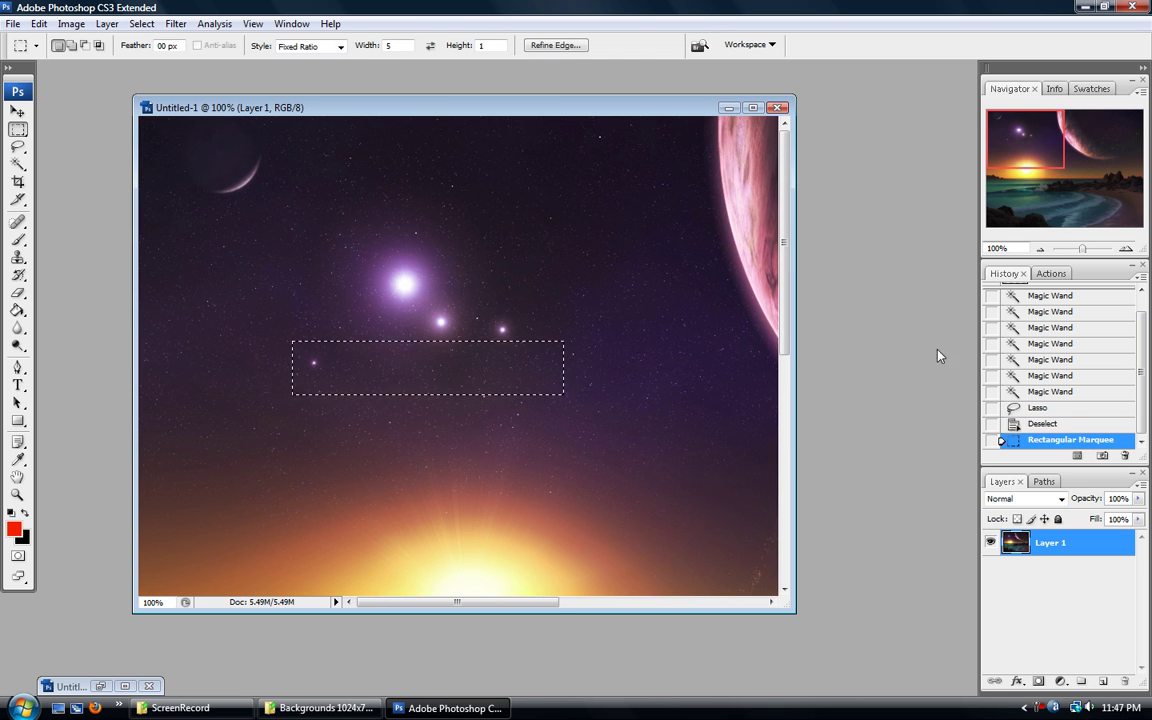
{"action": "left_click", "coordinate": [1018, 392]}
{"action": "left_click", "coordinate": [175, 220]}
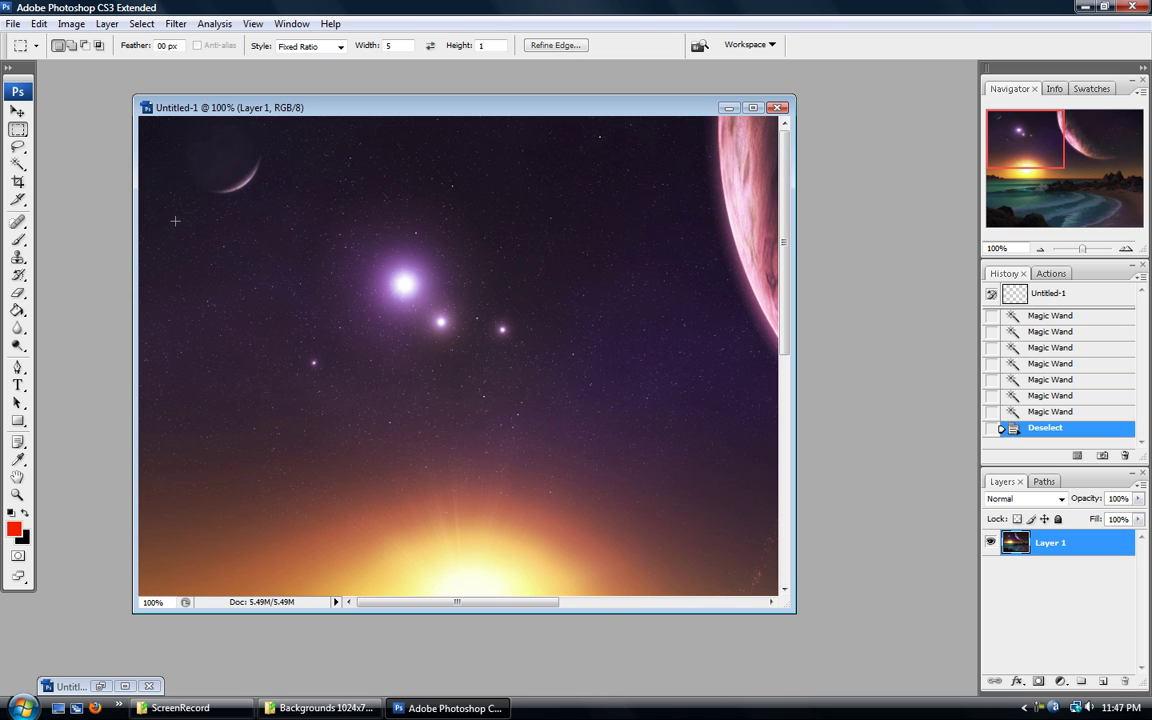
- Choose the Elliptical Marquee and set its style to Fixed Ratio
{"action": "left_click_drag", "start_coordinate": [18, 136], "coordinate": [60, 149]}
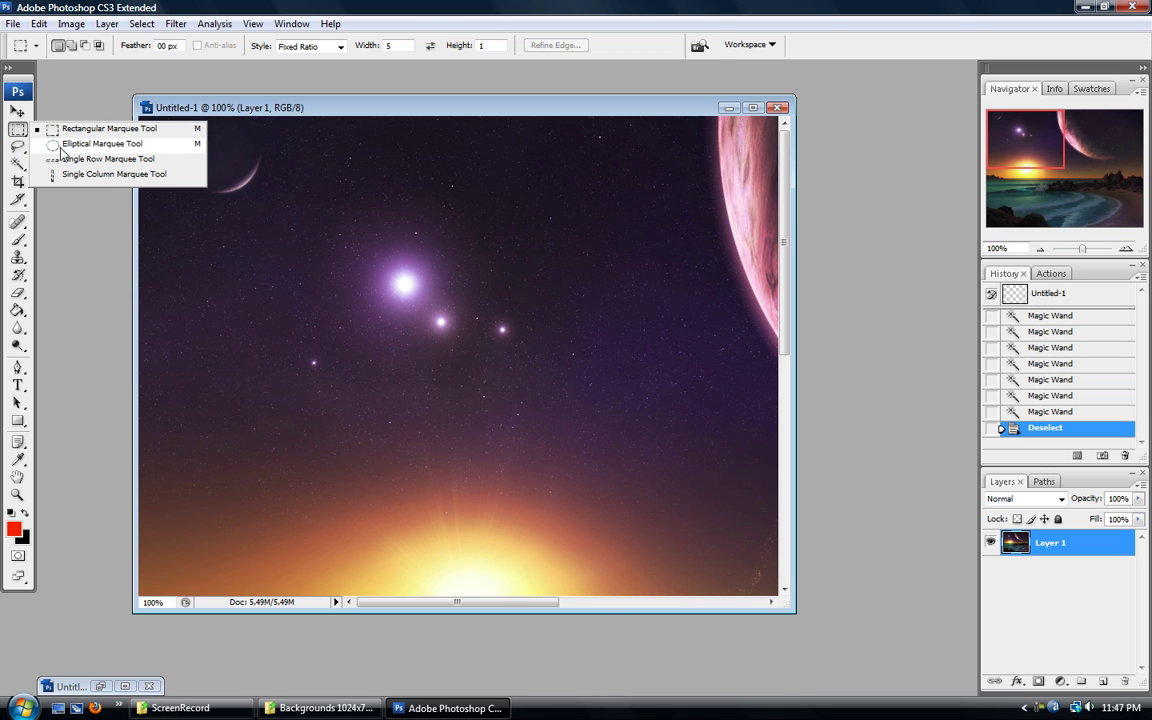
{"action": "left_click", "coordinate": [62, 146]}
{"action": "left_click", "coordinate": [330, 46]}
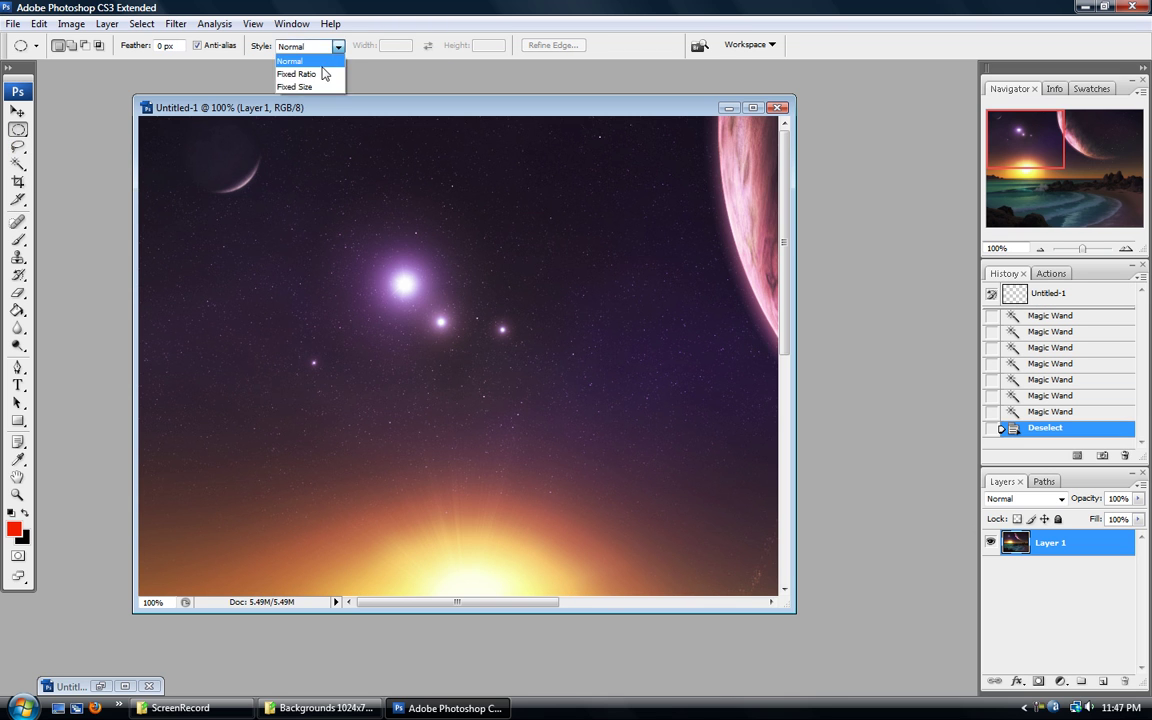
{"action": "left_click", "coordinate": [295, 69]}
{"action": "left_click_drag", "start_coordinate": [1082, 158], "coordinate": [441, 185]}
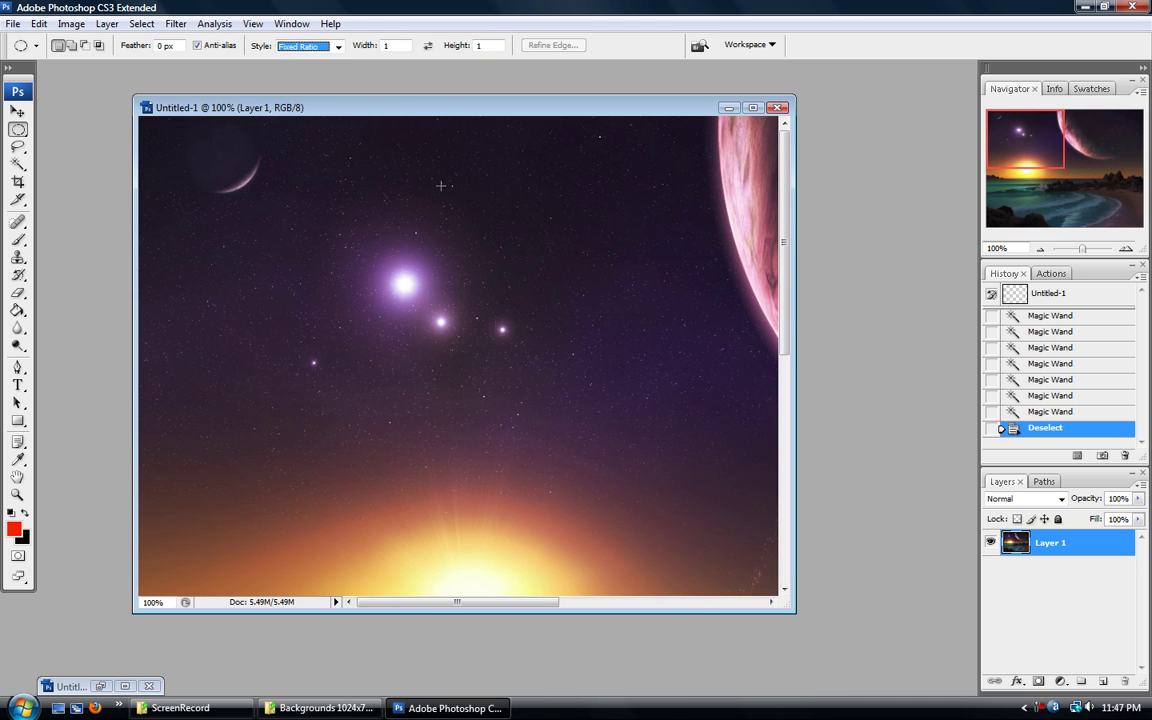
- At 300% zoom, set height 90 and width 85, then circle the moon's dark disc
{"action": "left_click", "coordinate": [17, 494]}
{"action": "left_click", "coordinate": [295, 248]}
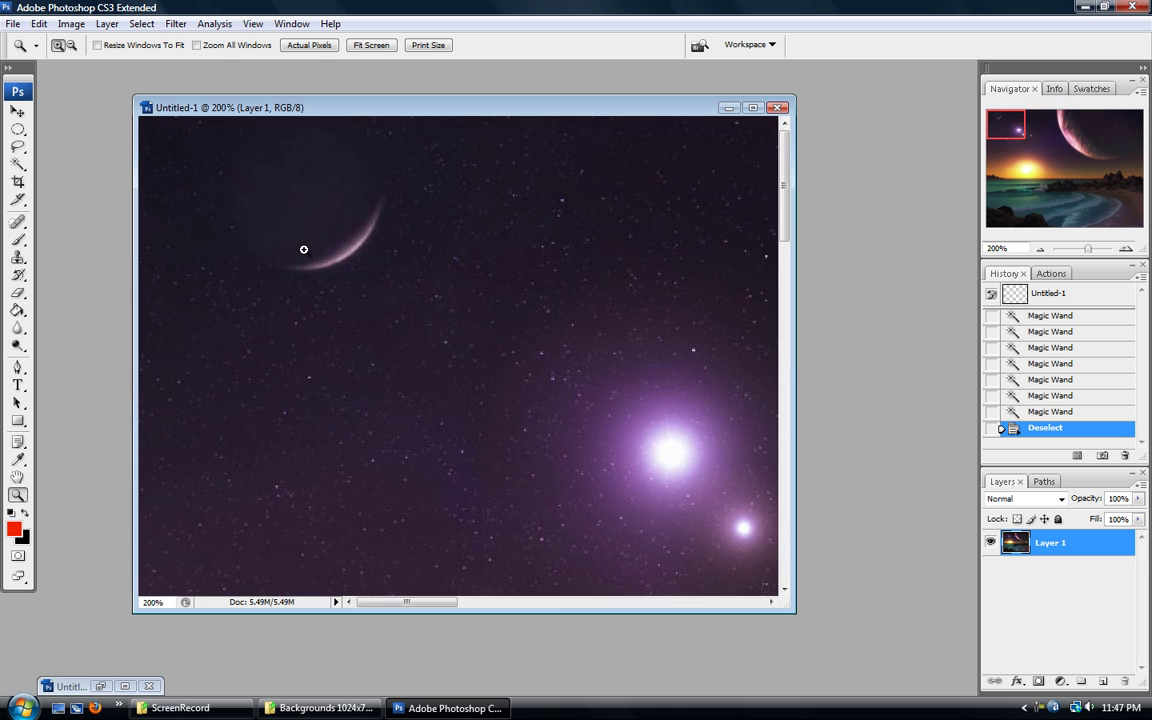
{"action": "left_click", "coordinate": [354, 254]}
{"action": "left_click", "coordinate": [18, 130]}
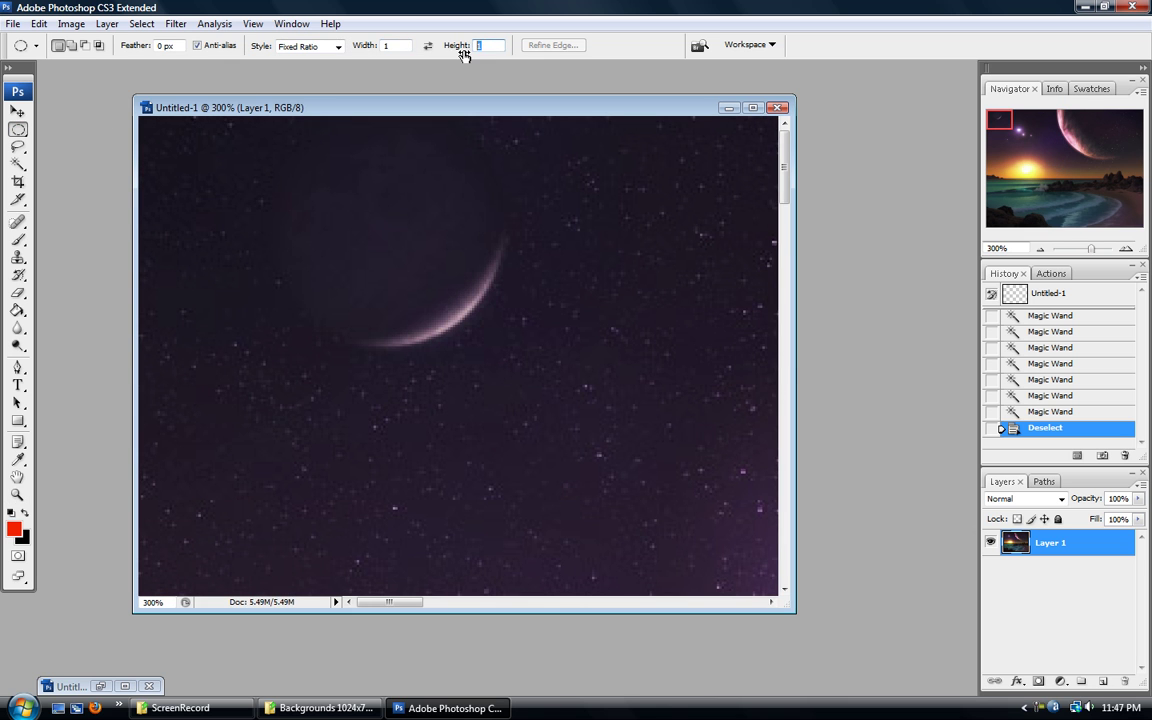
{"action": "type", "text": "90"}
{"action": "left_click", "coordinate": [397, 46]}
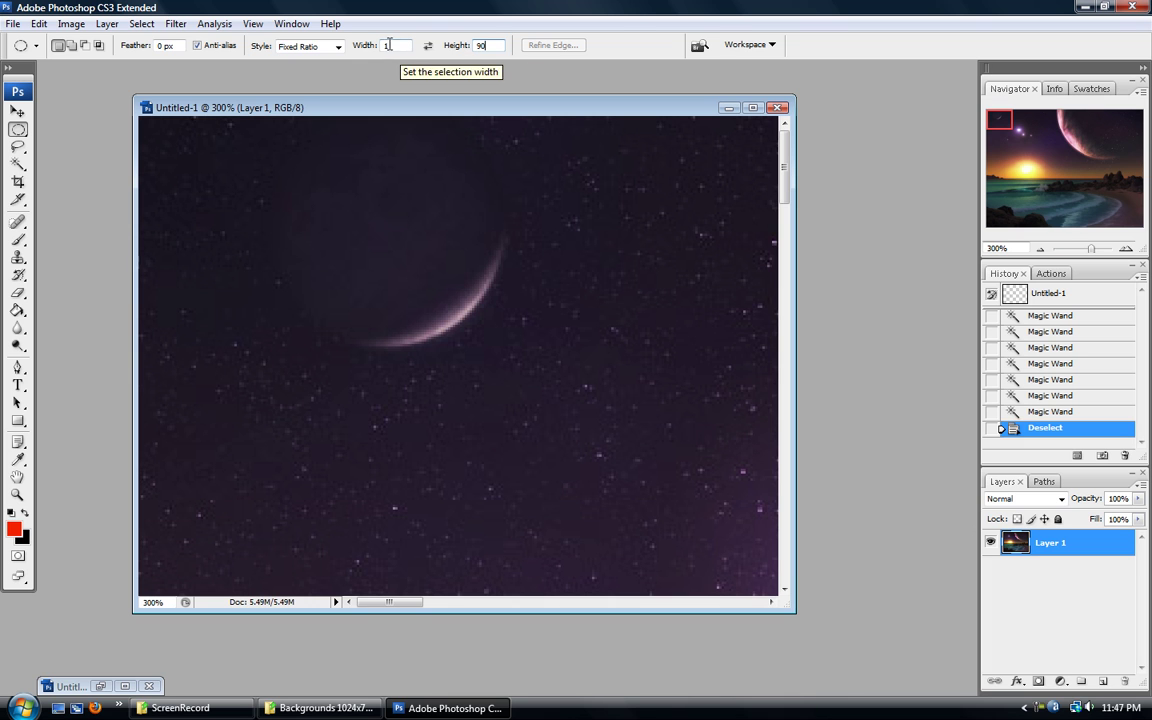
{"action": "type", "text": "85"}
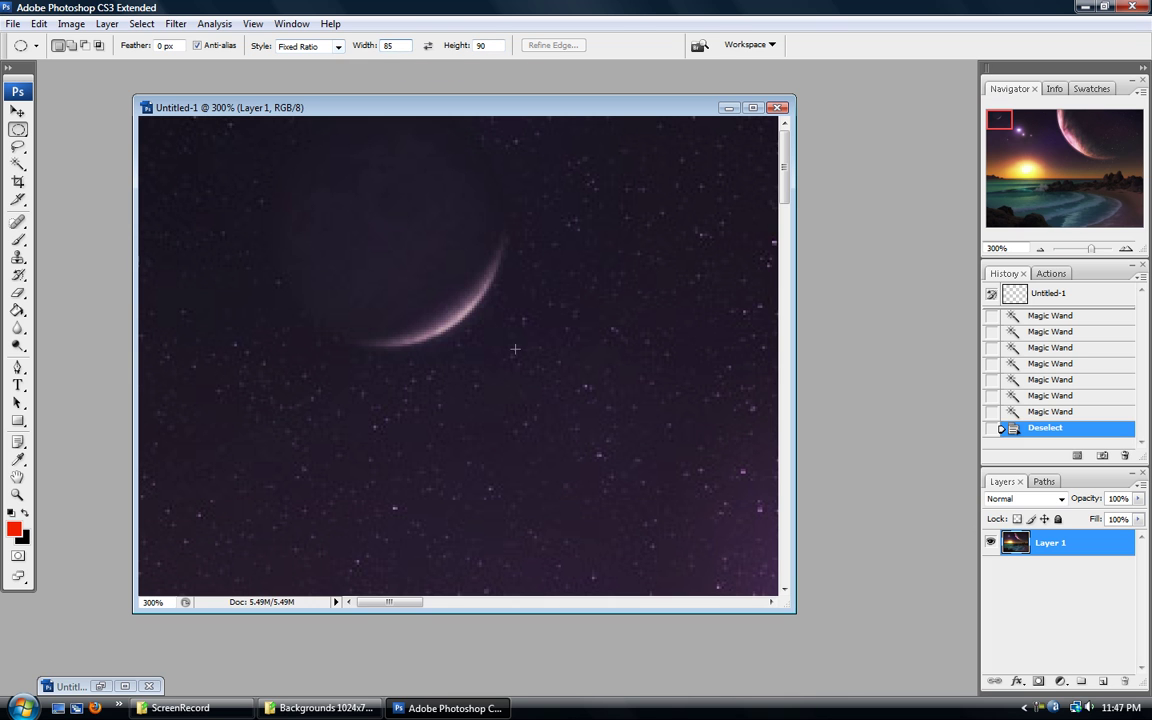
{"action": "left_click_drag", "start_coordinate": [295, 164], "coordinate": [313, 140]}
{"action": "key", "text": "Left"}
{"action": "key", "text": "Left"}
{"action": "key", "text": "Left"}
{"action": "key", "text": "Left"}
{"action": "key", "text": "Left"}
{"action": "key", "text": "Left"}
{"action": "key", "text": "Left"}
{"action": "key", "text": "Up"}
{"action": "key", "text": "Up"}
{"action": "key", "text": "Up"}
{"action": "key", "text": "Up"}
{"action": "key", "text": "Up"}
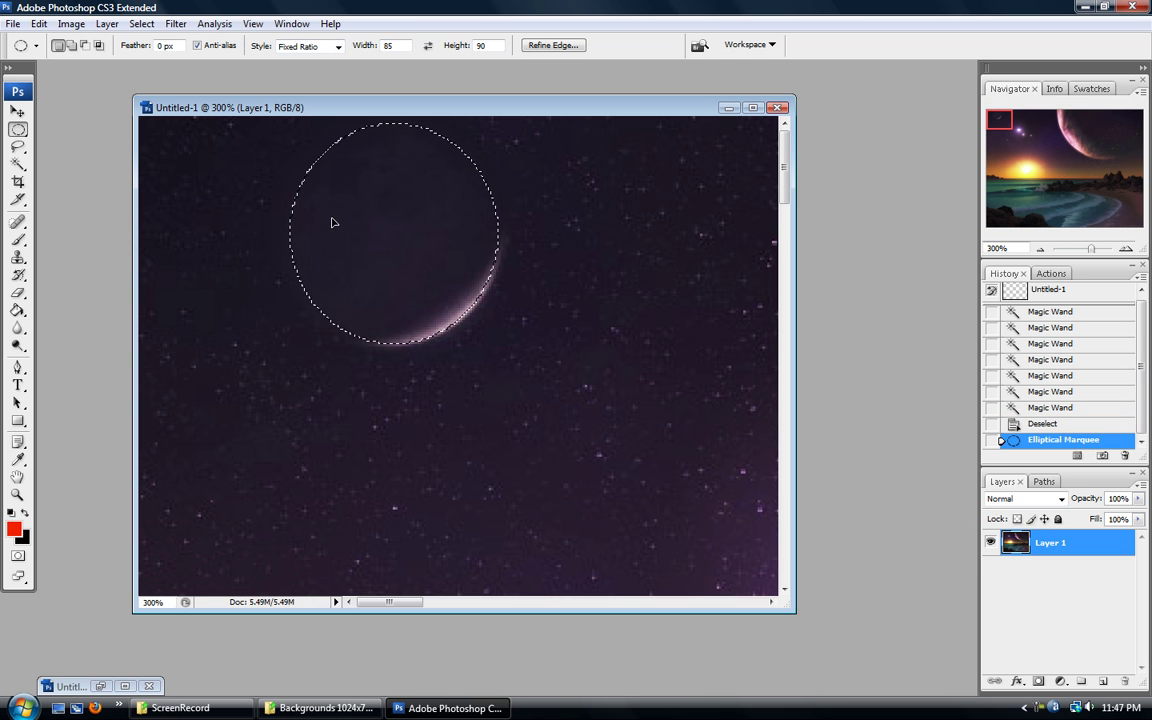
- Invert the moon selection and clear everything outside the moon
{"action": "left_click", "coordinate": [141, 23]}
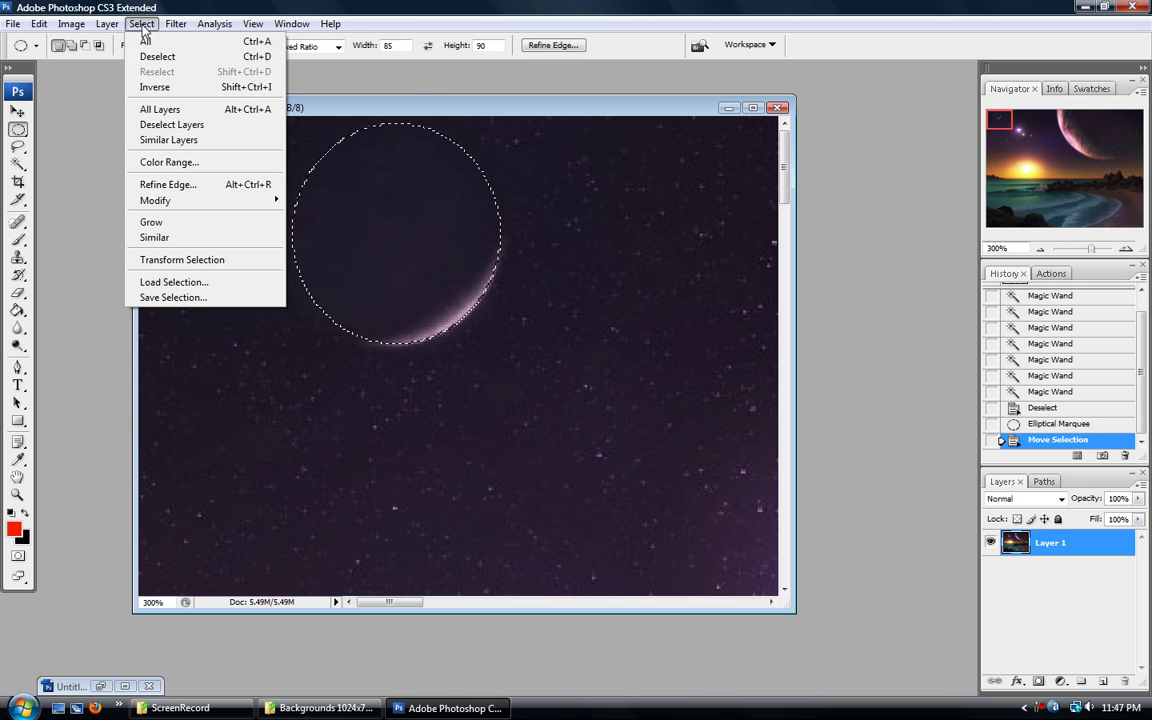
{"action": "left_click", "coordinate": [155, 85]}
{"action": "key", "text": "Delete"}
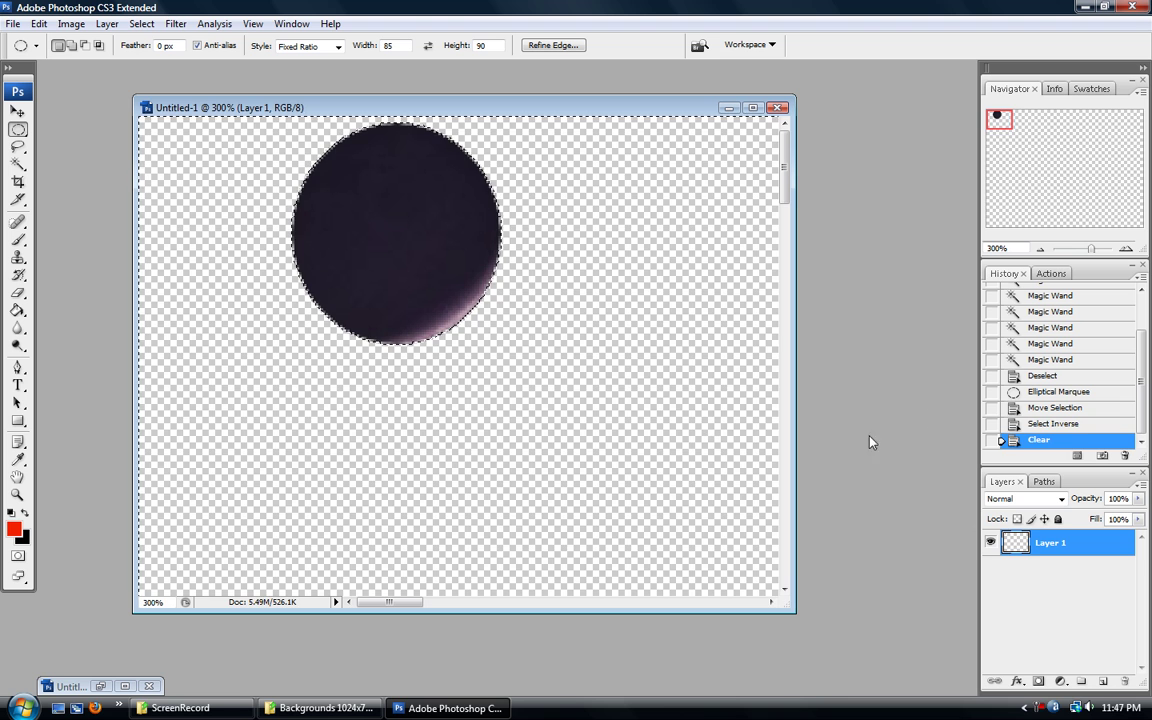
- Revert to the moon selection, paste the moon, and move it toward the lower right
{"action": "left_click", "coordinate": [1050, 423]}
{"action": "left_click", "coordinate": [1050, 408]}
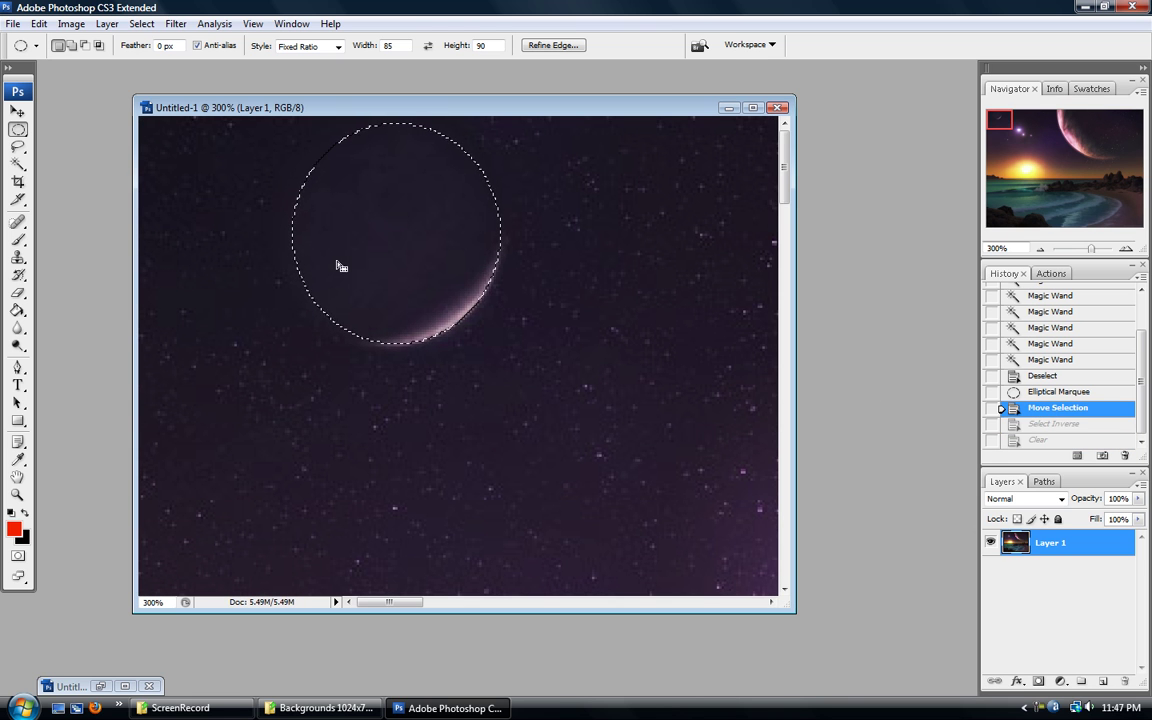
{"action": "key", "text": "ctrl+v"}
{"action": "left_click", "coordinate": [17, 112]}
{"action": "left_click_drag", "start_coordinate": [386, 265], "coordinate": [412, 304]}
- Revert to the no-selection history state and zoom out to the whole scene
{"action": "left_click", "coordinate": [1064, 377]}
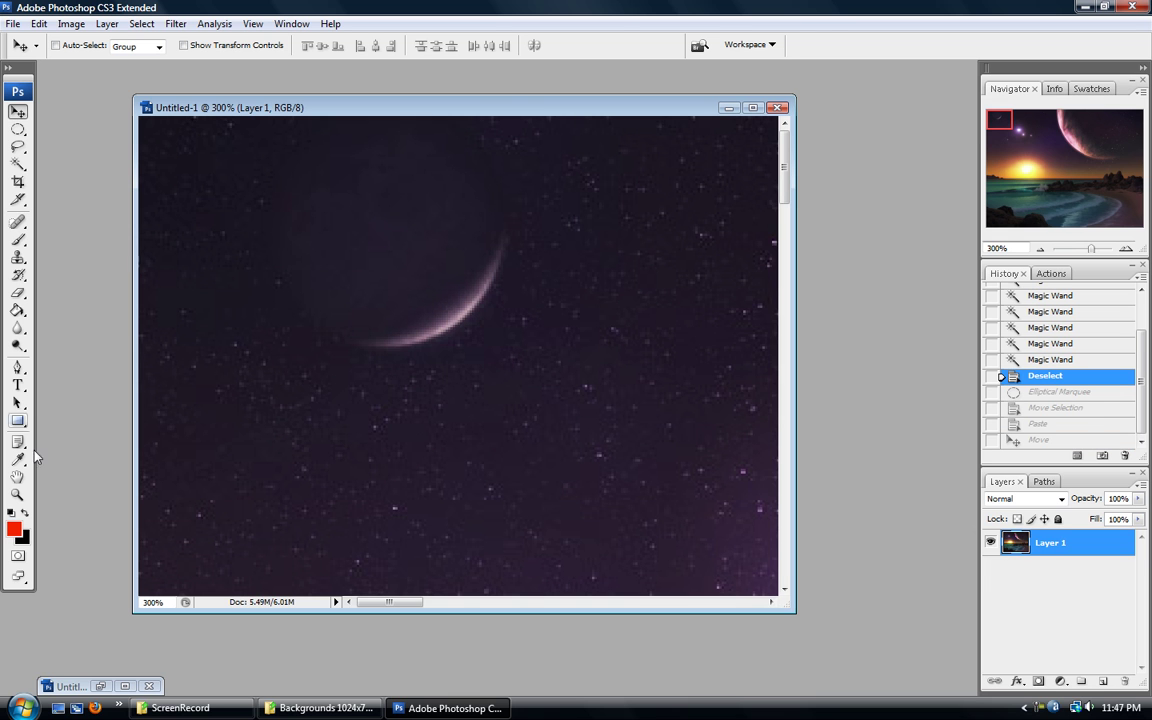
{"action": "left_click", "coordinate": [18, 490]}
{"action": "left_click", "coordinate": [71, 45]}
{"action": "left_click", "coordinate": [504, 375]}
{"action": "left_click", "coordinate": [584, 463]}
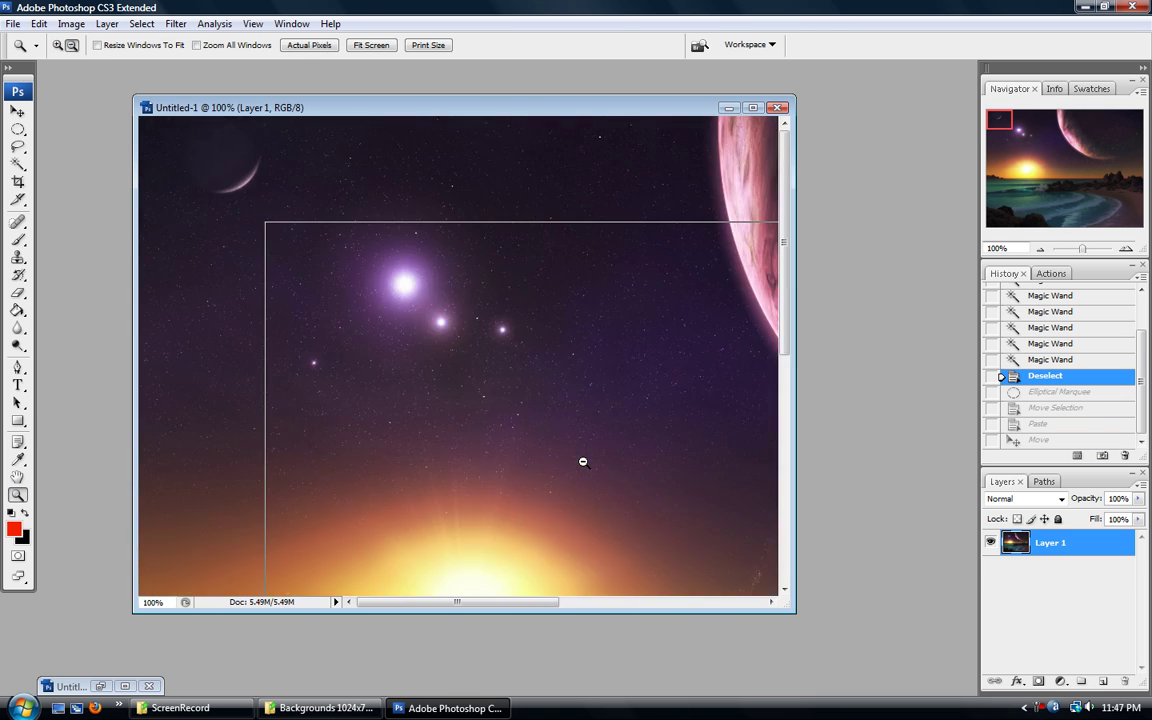